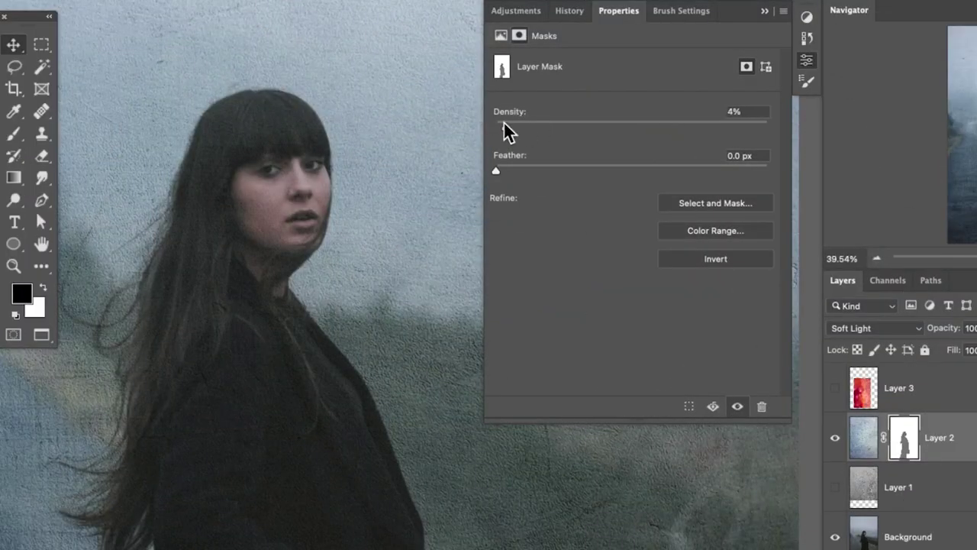
Lower the density of Layer 2's layer mask.
{"action": "left_click_drag", "start_coordinate": [509, 122], "coordinate": [496, 124]}
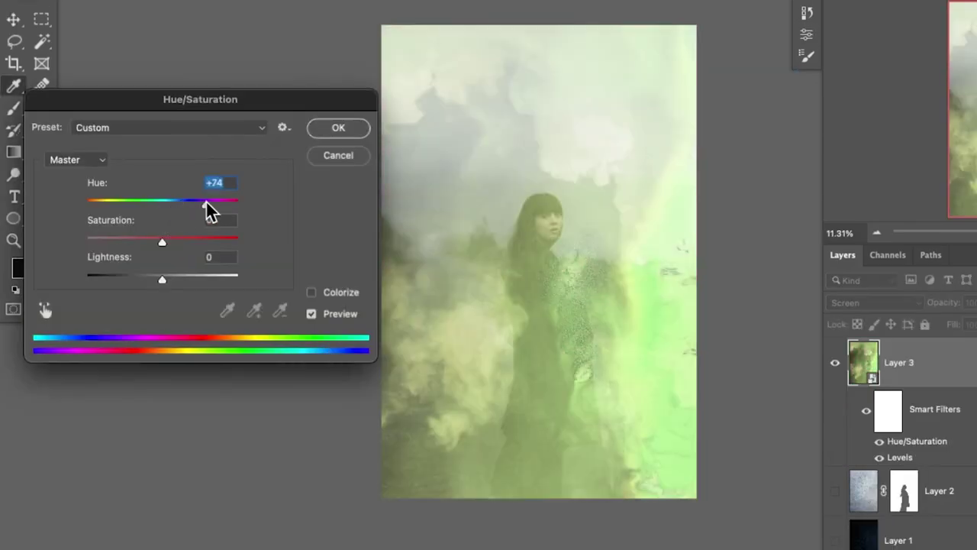
Shift Layer 3's hue to +180 in the Hue/Saturation filter and try the Colorize option.
{"action": "left_click_drag", "start_coordinate": [207, 212], "coordinate": [237, 200]}
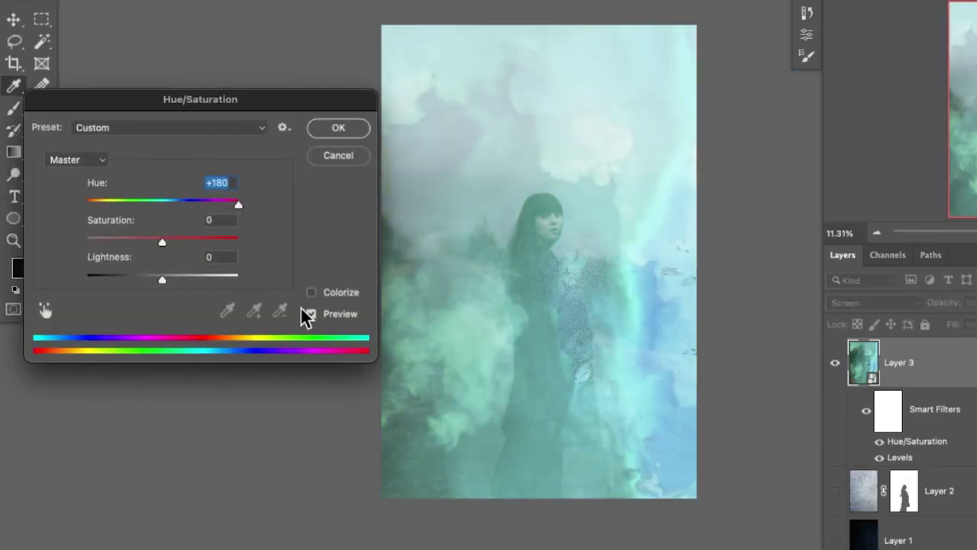
{"action": "left_click", "coordinate": [311, 292]}
{"action": "left_click_drag", "start_coordinate": [181, 211], "coordinate": [191, 210]}
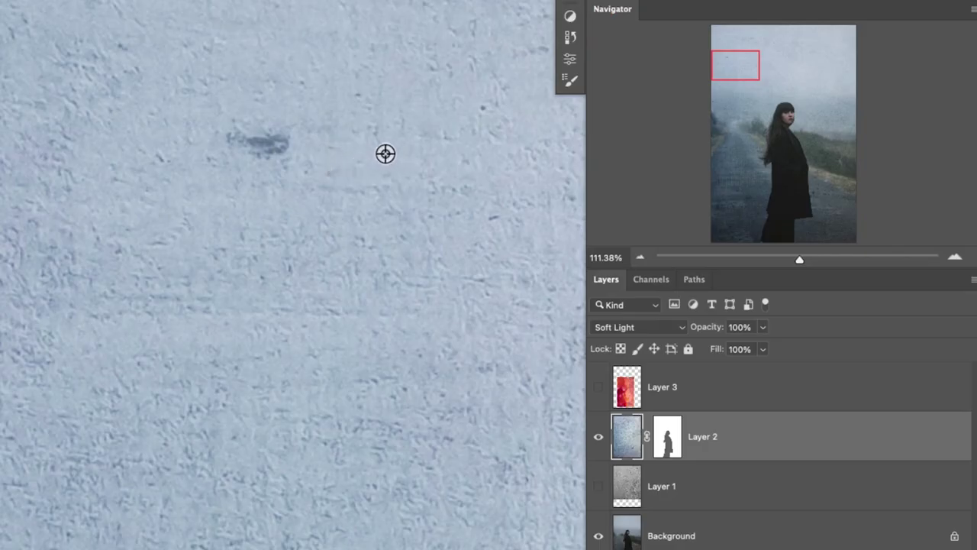
{"action": "left_click_drag", "start_coordinate": [382, 313], "coordinate": [181, 303]}
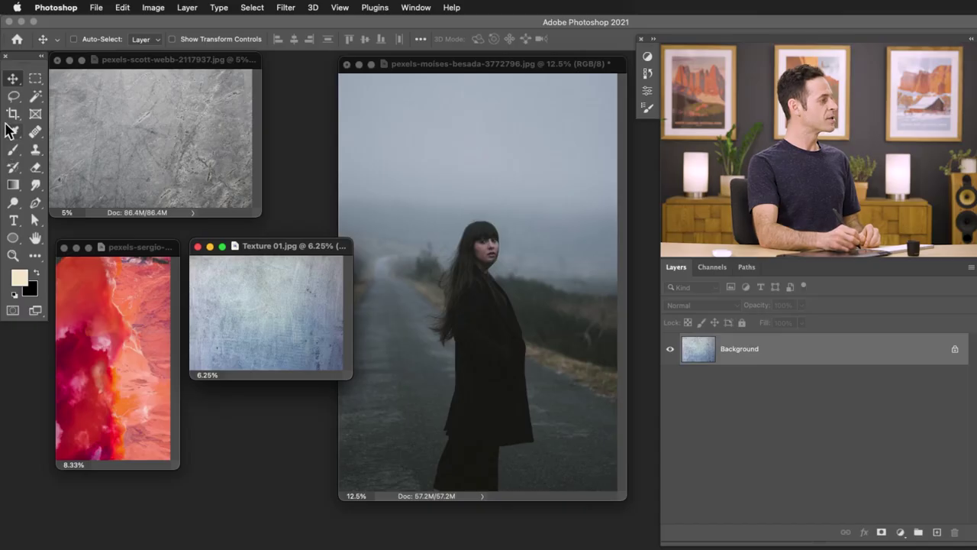
Copy the grey scratched texture into the portrait document of the woman with the Move tool.
{"action": "left_click", "coordinate": [9, 81]}
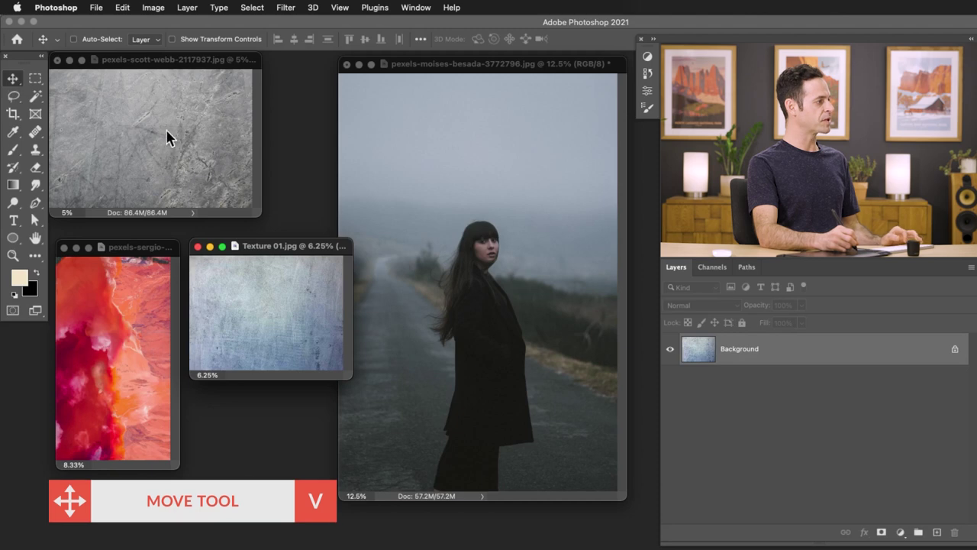
{"action": "left_click", "coordinate": [143, 138]}
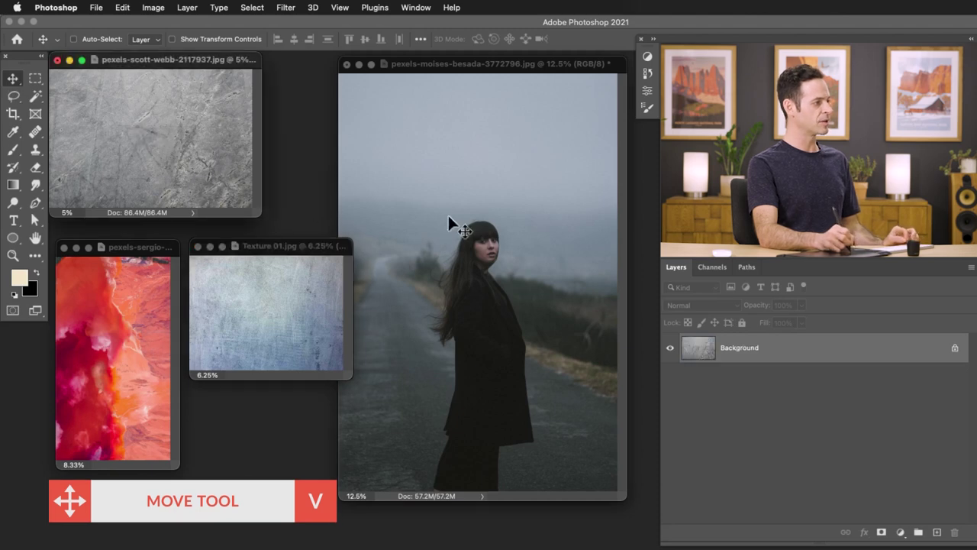
{"action": "left_click_drag", "start_coordinate": [451, 217], "coordinate": [444, 227]}
Copy the blue Texture 01 image and the red texture into the portrait document as new layers.
{"action": "left_click", "coordinate": [272, 306]}
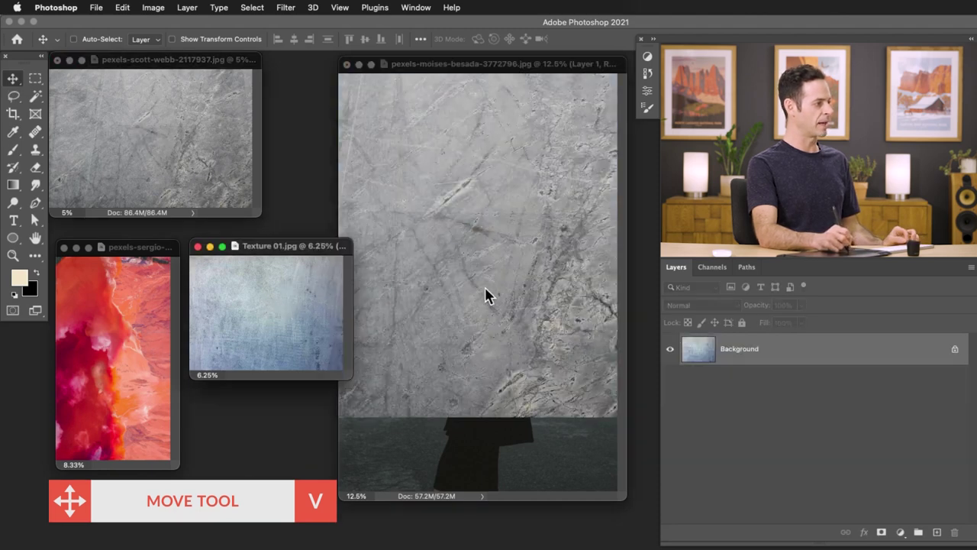
{"action": "left_click_drag", "start_coordinate": [487, 289], "coordinate": [470, 289]}
{"action": "left_click", "coordinate": [136, 350]}
{"action": "left_click_drag", "start_coordinate": [136, 350], "coordinate": [495, 291]}
Switch the portrait document to full-screen mode, hide Layer 3 and Layer 1, and select Layer 2.
{"action": "key", "text": "f"}
{"action": "left_click_drag", "start_coordinate": [537, 339], "coordinate": [481, 324]}
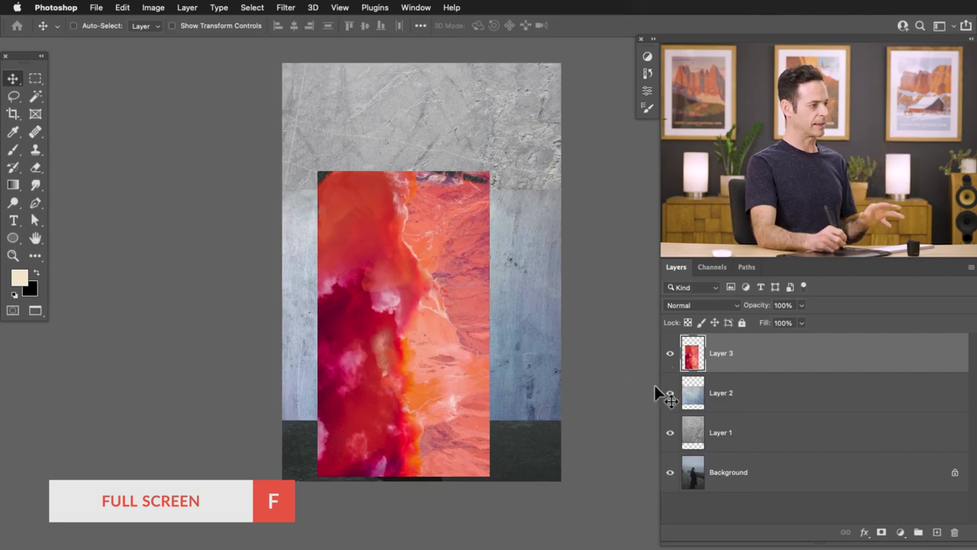
{"action": "left_click", "coordinate": [671, 353]}
{"action": "left_click", "coordinate": [671, 432]}
{"action": "left_click", "coordinate": [744, 403]}
Move Layer 2's blue texture up the canvas so it covers the woman's head and upper body.
{"action": "left_click_drag", "start_coordinate": [478, 358], "coordinate": [476, 330]}
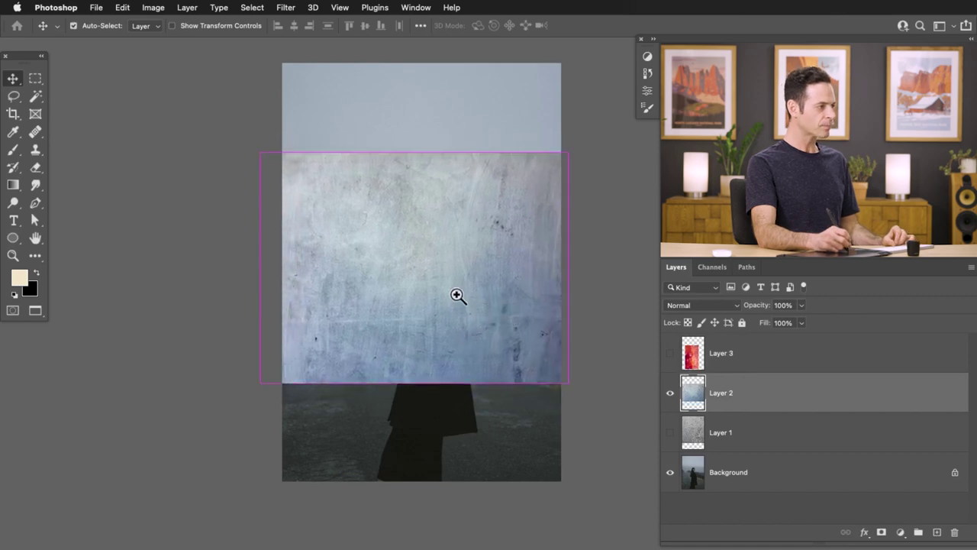
{"action": "left_click", "coordinate": [457, 295]}
{"action": "left_click_drag", "start_coordinate": [476, 293], "coordinate": [458, 314]}
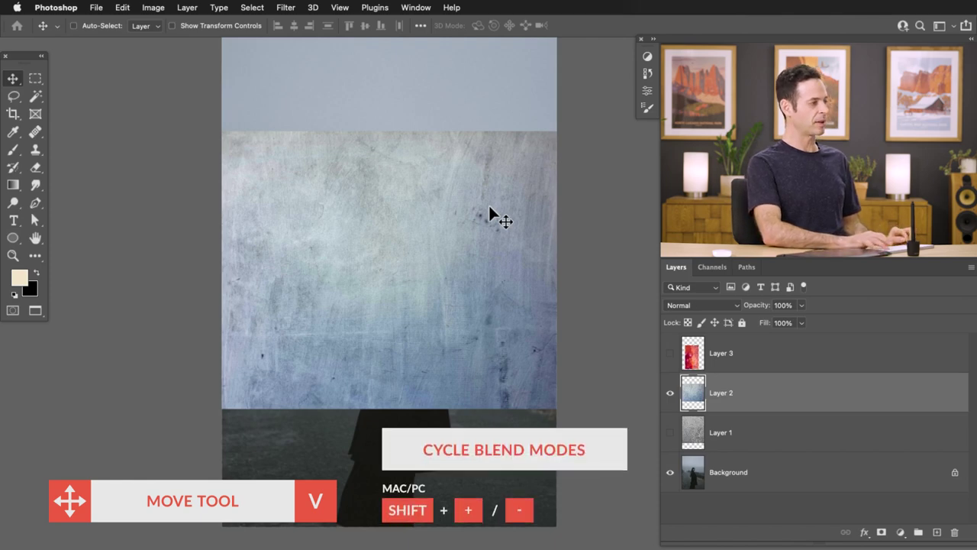
Cycle through Layer 2's blend modes and set it to Soft Light.
{"action": "key", "text": "shift+plus"}
{"action": "key", "text": "shift+plus"}
{"action": "key", "text": "shift+plus"}
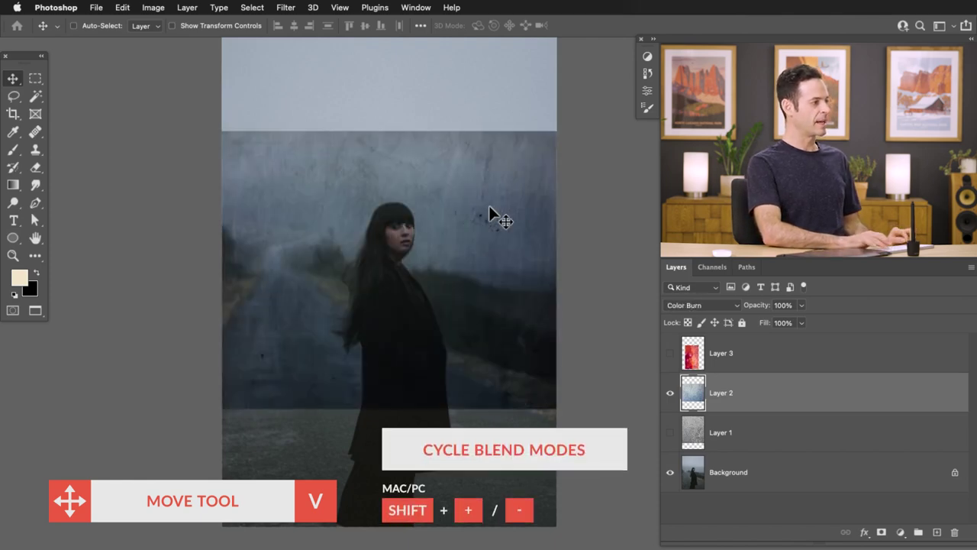
{"action": "key", "text": "shift+plus"}
{"action": "key", "text": "shift+plus"}
{"action": "key", "text": "shift+plus"}
{"action": "key", "text": "shift+plus"}
{"action": "key", "text": "shift+plus"}
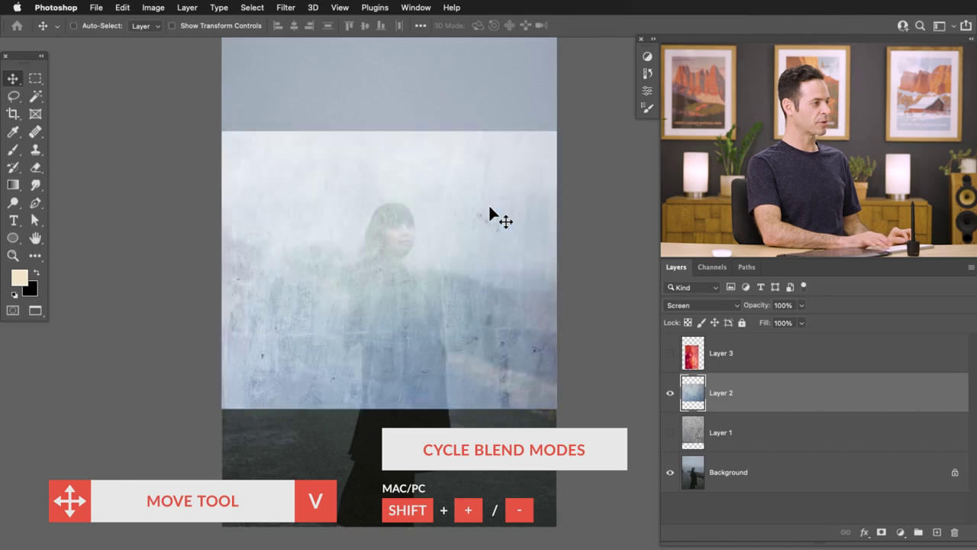
{"action": "key", "text": "shift+plus"}
{"action": "key", "text": "shift+plus"}
{"action": "key", "text": "shift+plus"}
{"action": "key", "text": "shift+plus"}
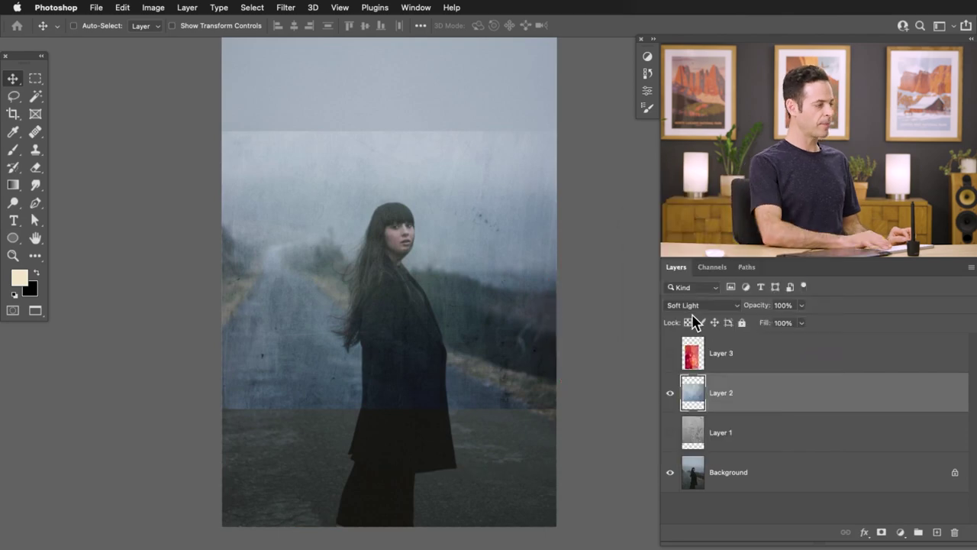
Preview the remaining blend modes on Layer 2, such as Subtract and Linear Burn, and return to Soft Light.
{"action": "key", "text": "shift+plus"}
{"action": "key", "text": "shift+plus"}
{"action": "key", "text": "shift+plus"}
{"action": "key", "text": "shift+plus"}
{"action": "key", "text": "shift+plus"}
{"action": "key", "text": "shift+plus"}
{"action": "key", "text": "shift+plus"}
{"action": "key", "text": "shift+plus"}
{"action": "key", "text": "shift+plus"}
{"action": "key", "text": "shift+plus"}
{"action": "key", "text": "shift+plus"}
{"action": "key", "text": "shift+plus"}
{"action": "key", "text": "shift+plus"}
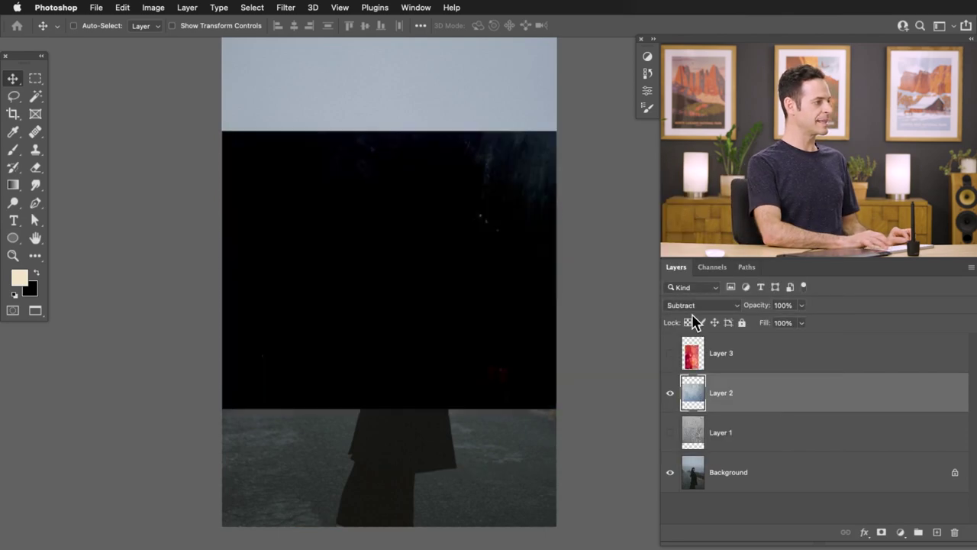
{"action": "key", "text": "shift+plus"}
{"action": "key", "text": "shift+plus"}
{"action": "key", "text": "shift+plus"}
{"action": "key", "text": "shift+plus"}
{"action": "key", "text": "shift+plus"}
{"action": "key", "text": "shift+plus"}
{"action": "key", "text": "shift+plus"}
{"action": "key", "text": "shift+plus"}
{"action": "key", "text": "shift+plus"}
{"action": "key", "text": "shift+plus"}
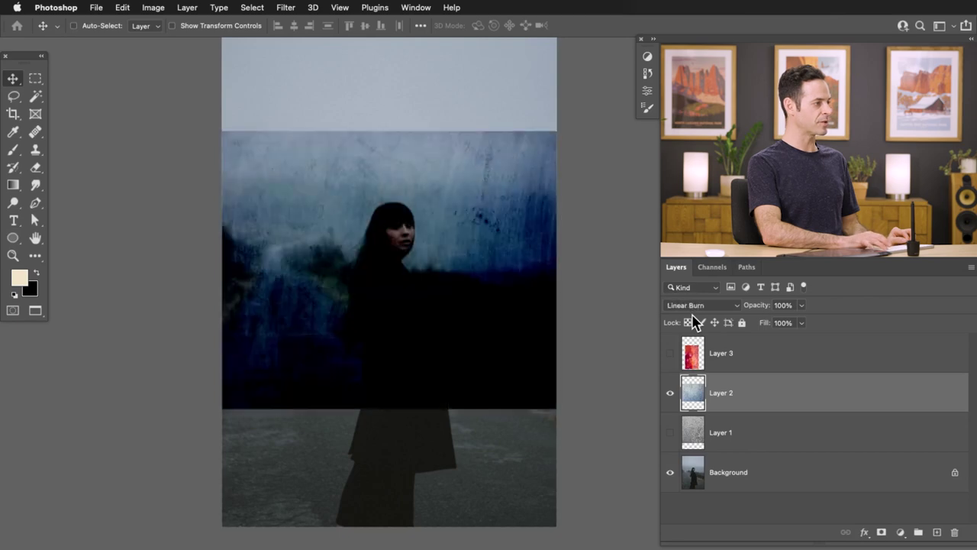
{"action": "key", "text": "shift+plus"}
{"action": "key", "text": "shift+plus"}
{"action": "key", "text": "shift+plus"}
{"action": "key", "text": "shift+plus"}
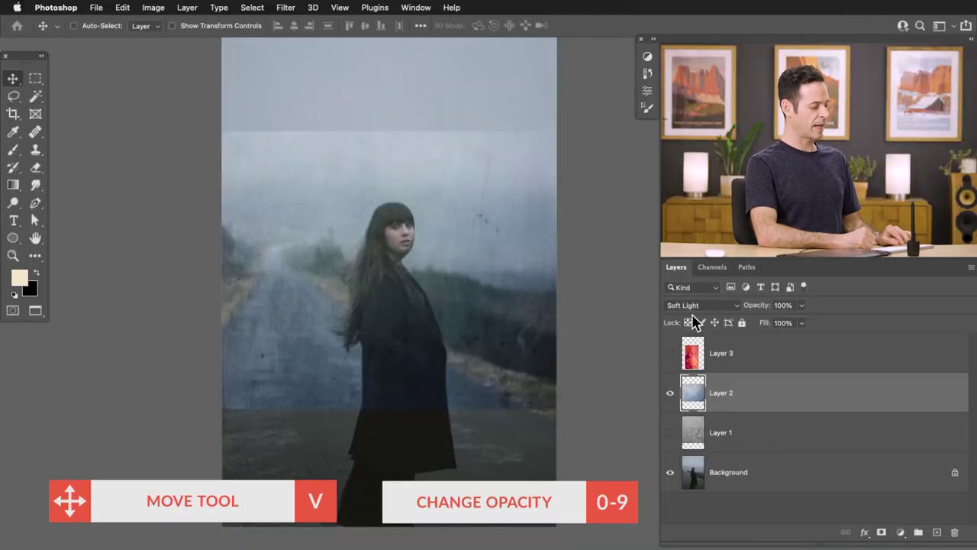
Try Layer 2 at 50% opacity and restore it to 100%.
{"action": "key", "text": "5"}
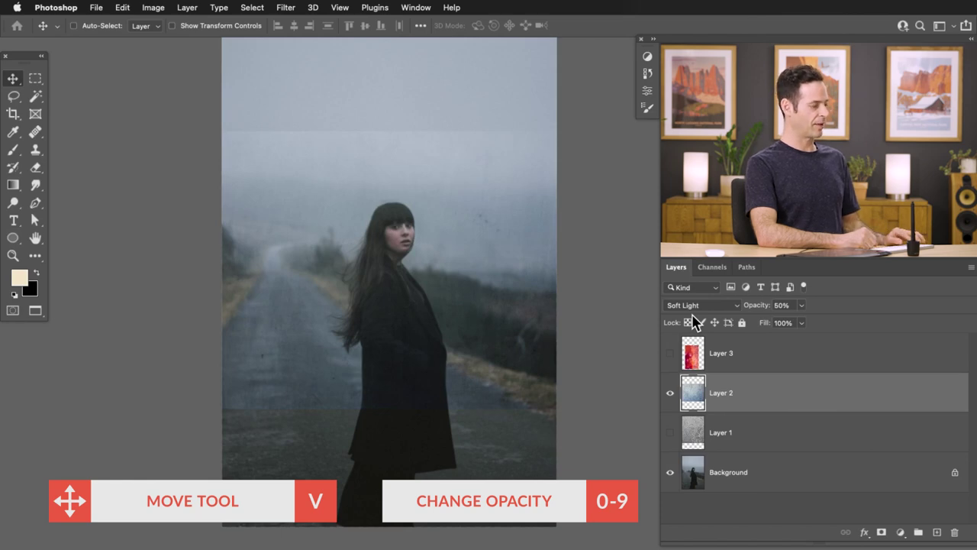
{"action": "key", "text": "0"}
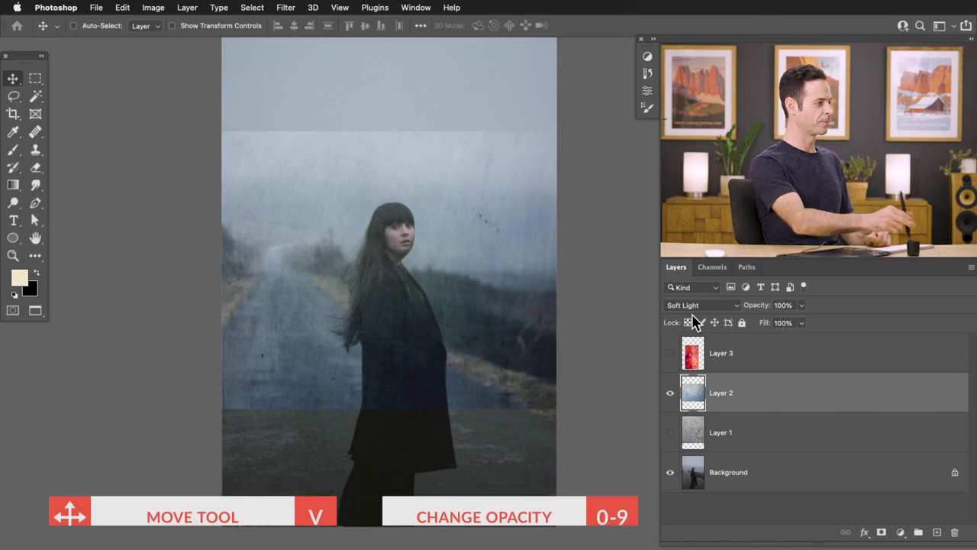
Transform Layer 2 by rotating it to portrait orientation and scaling it from the centre to cover the whole canvas.
{"action": "key", "text": "super"}
{"action": "key", "text": "super+t"}
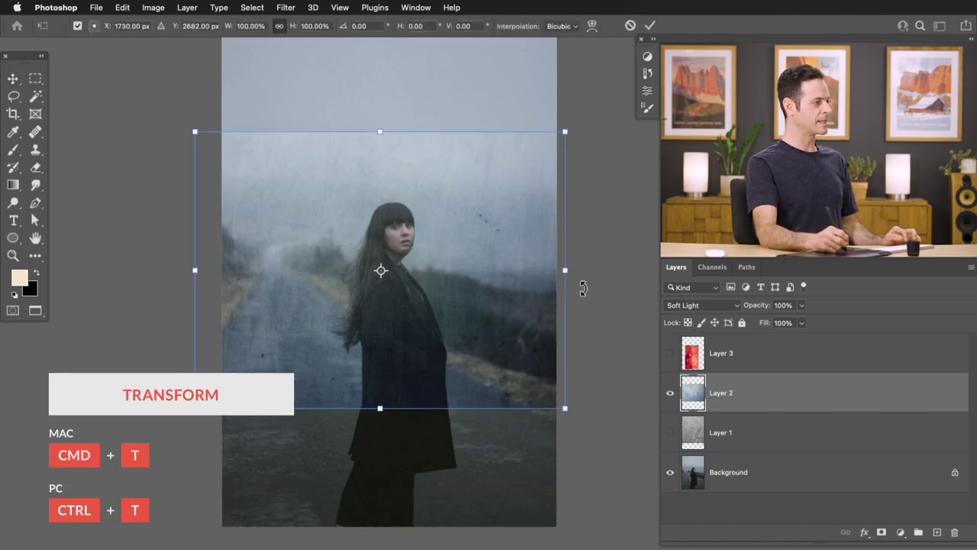
{"action": "key", "text": "super+minus"}
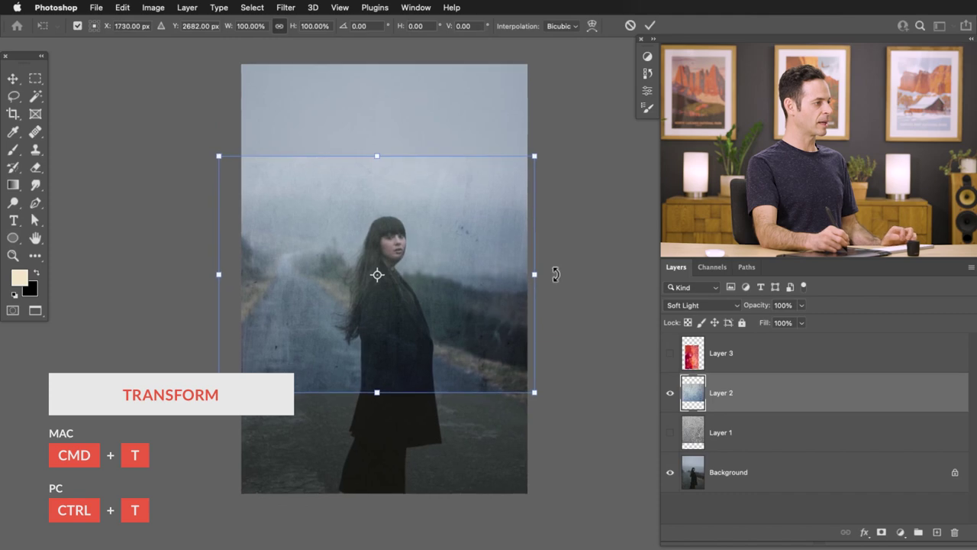
{"action": "left_click_drag", "start_coordinate": [557, 274], "coordinate": [412, 420]}
{"action": "left_click_drag", "start_coordinate": [497, 432], "coordinate": [560, 495]}
{"action": "key", "text": "Return"}
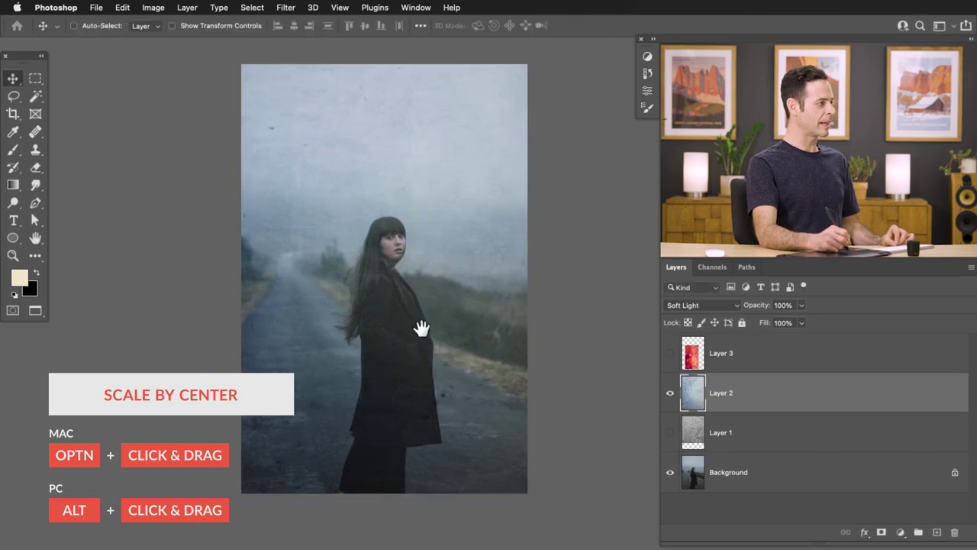
Hide Layer 2 and select the woman on the Background layer with the Select Subject command.
{"action": "scroll", "coordinate": [403, 259], "scroll_direction": "up", "scroll_amount": 5}
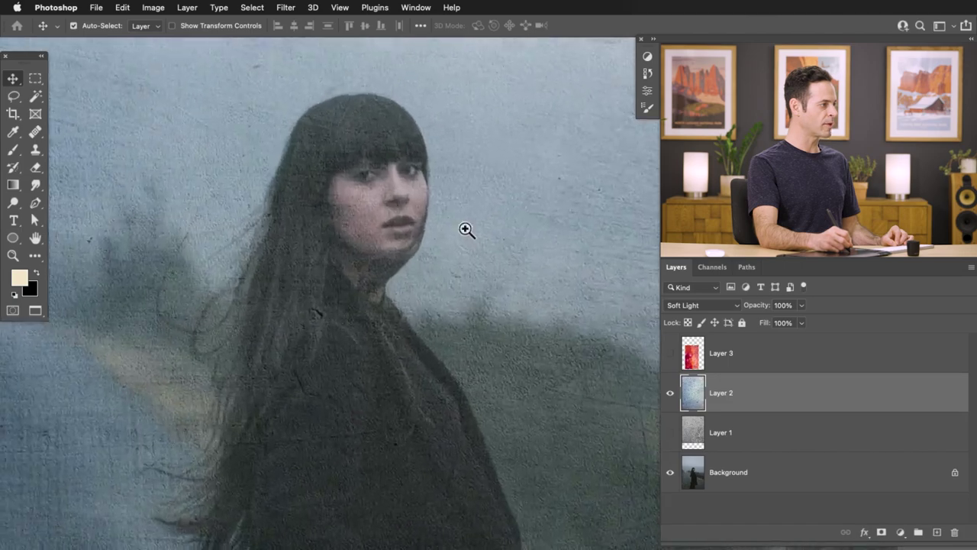
{"action": "scroll", "coordinate": [437, 271], "scroll_direction": "down", "scroll_amount": 5}
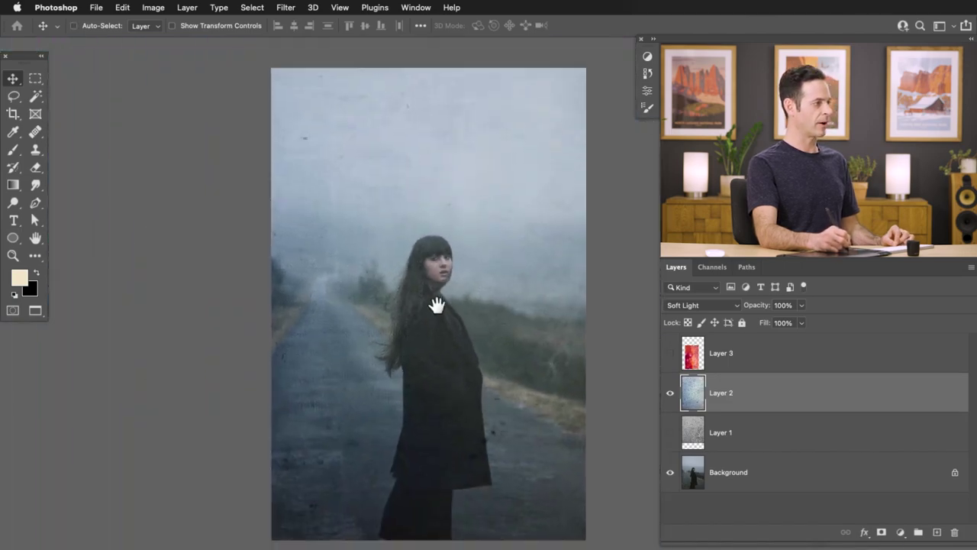
{"action": "left_click_drag", "start_coordinate": [436, 305], "coordinate": [394, 297]}
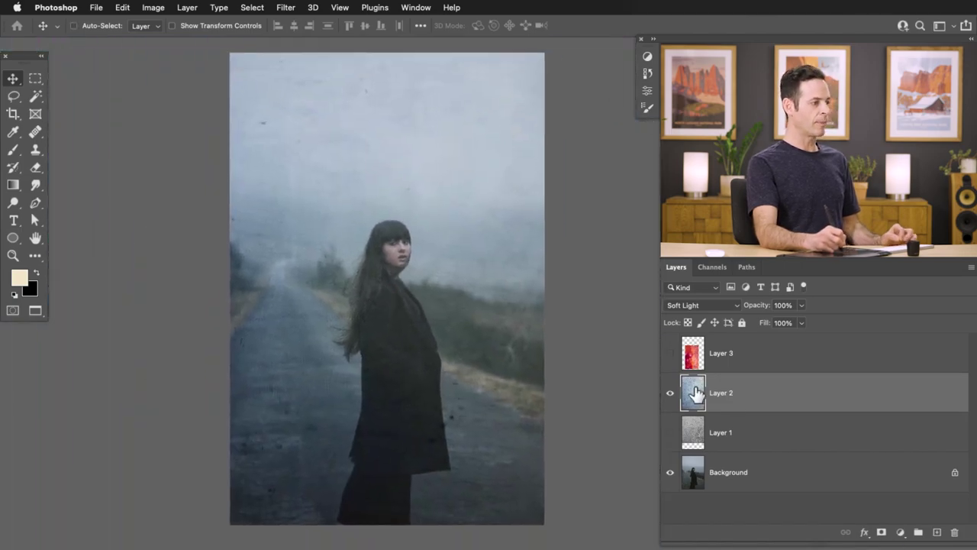
{"action": "left_click", "coordinate": [670, 394]}
{"action": "left_click", "coordinate": [756, 472]}
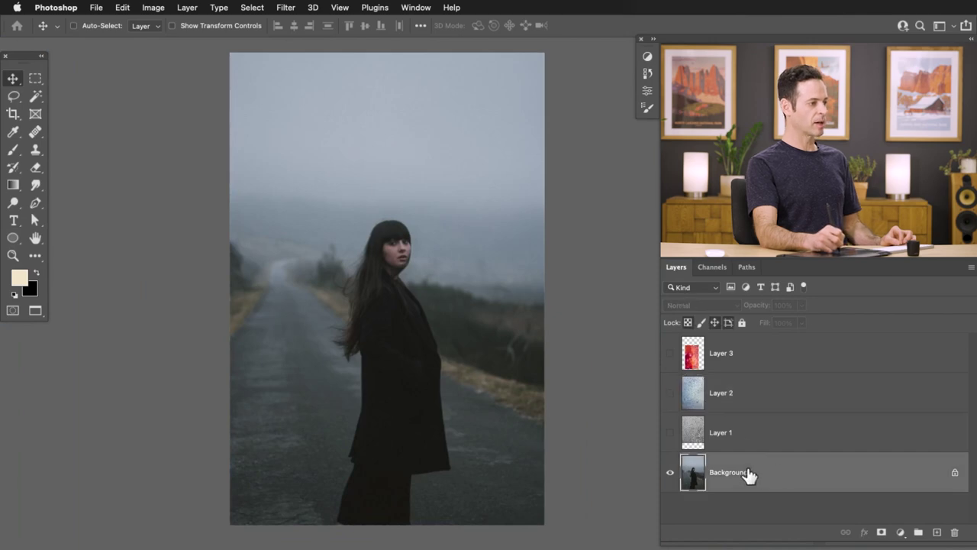
{"action": "left_click", "coordinate": [254, 8]}
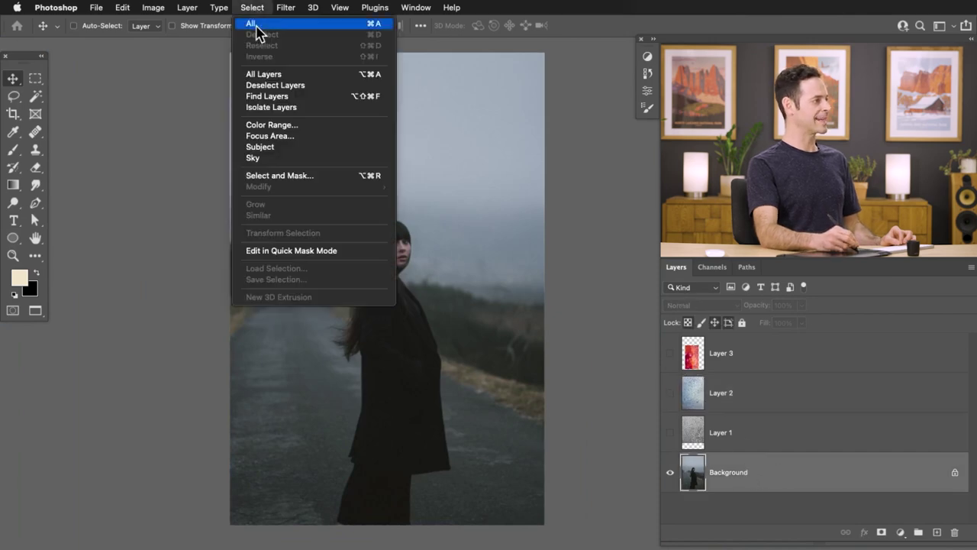
{"action": "left_click", "coordinate": [257, 147]}
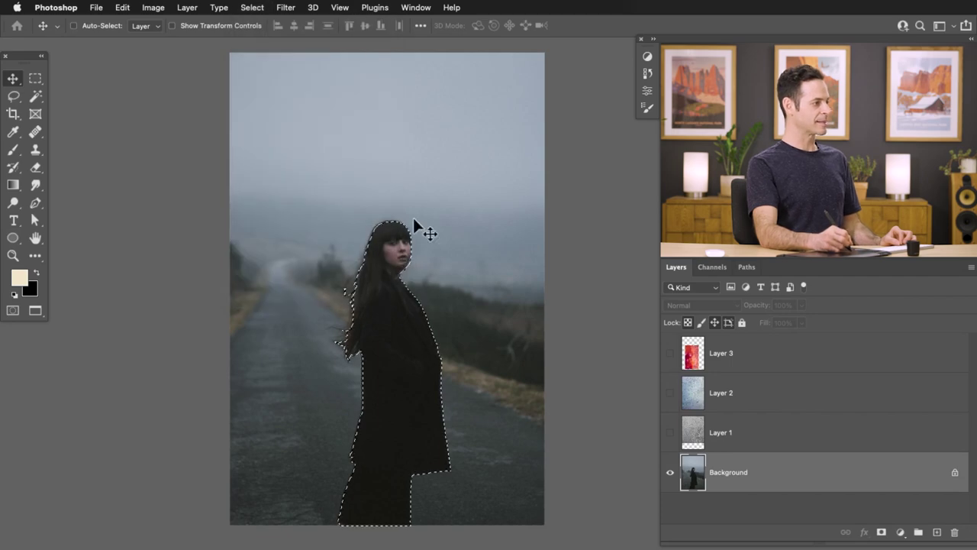
Show Layer 2 and add a layer mask to it from the selection of the woman.
{"action": "left_click", "coordinate": [670, 394]}
{"action": "left_click", "coordinate": [744, 402]}
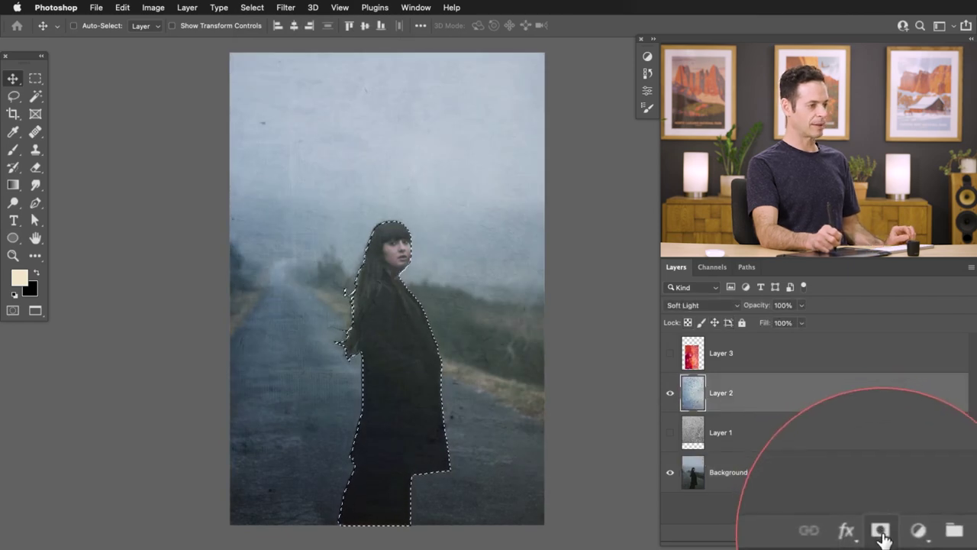
{"action": "left_click", "coordinate": [881, 534]}
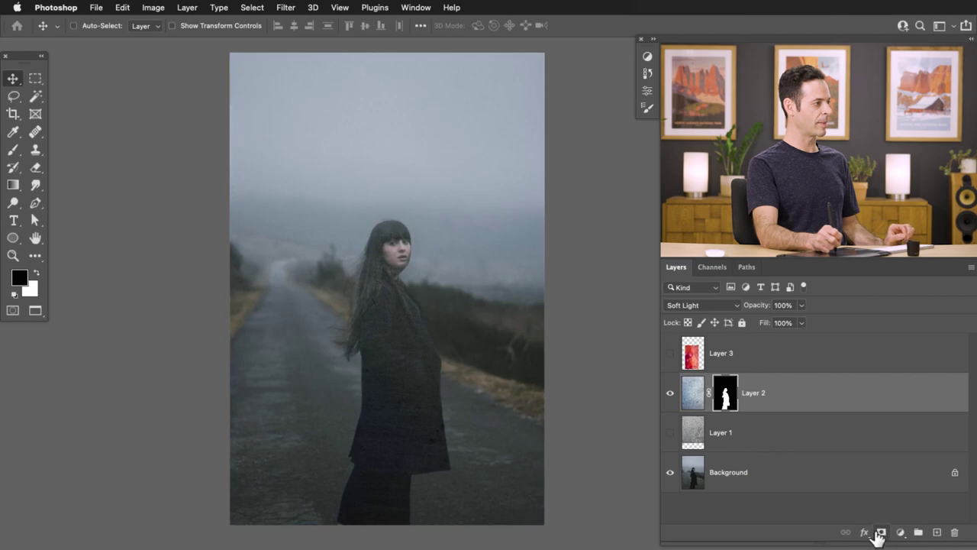
Compare the masked texture on and off, and invert Layer 2's mask to keep the texture off the woman.
{"action": "left_click_drag", "start_coordinate": [388, 272], "coordinate": [489, 260]}
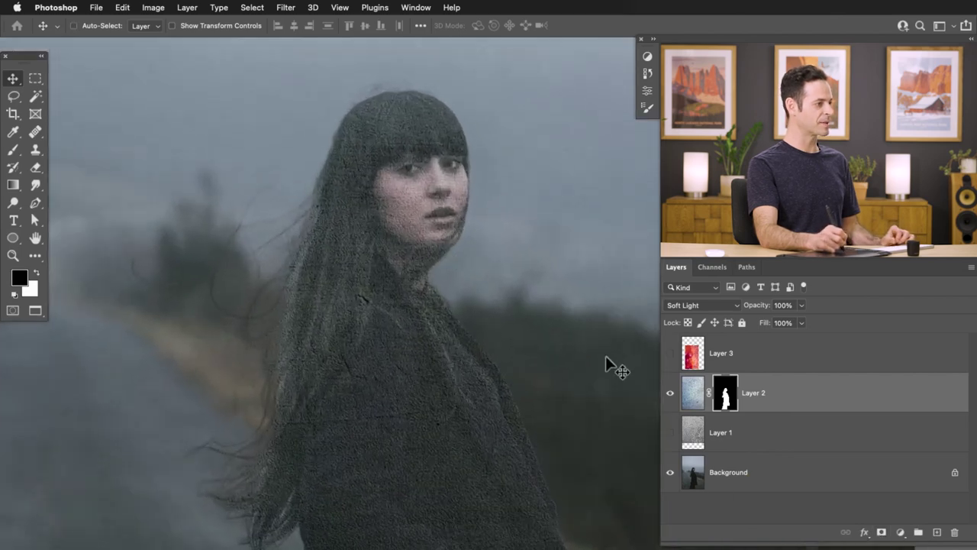
{"action": "left_click", "coordinate": [671, 394]}
{"action": "left_click", "coordinate": [670, 394]}
{"action": "left_click_drag", "start_coordinate": [594, 399], "coordinate": [450, 334]}
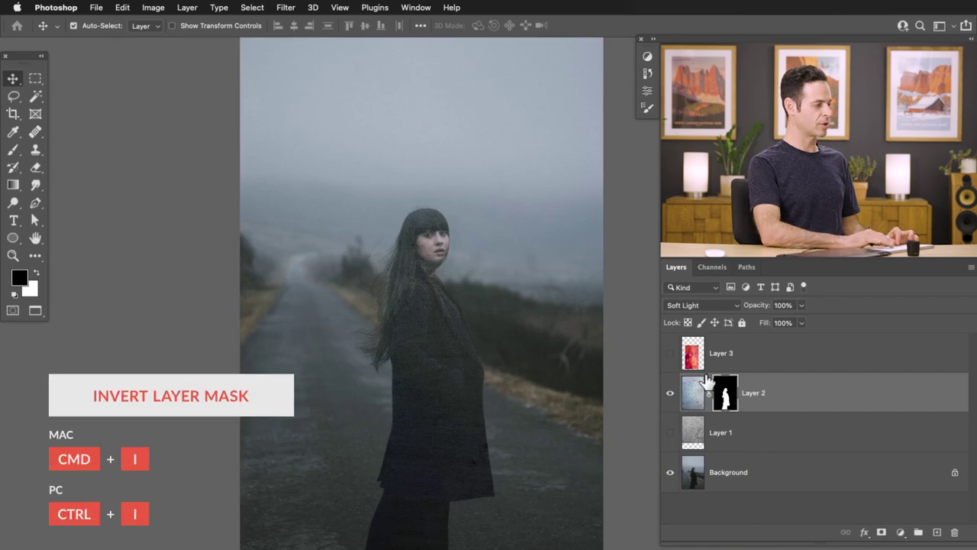
{"action": "key", "text": "super+i"}
Compare the image with Layer 2 hidden and shown, and with its layer mask disabled and enabled.
{"action": "mouse_move", "coordinate": [468, 361]}
{"action": "left_mouse_down"}
{"action": "mouse_move", "coordinate": [434, 359]}
{"action": "mouse_move", "coordinate": [457, 348]}
{"action": "left_mouse_up"}
{"action": "left_click", "coordinate": [670, 395]}
{"action": "left_click", "coordinate": [671, 394]}
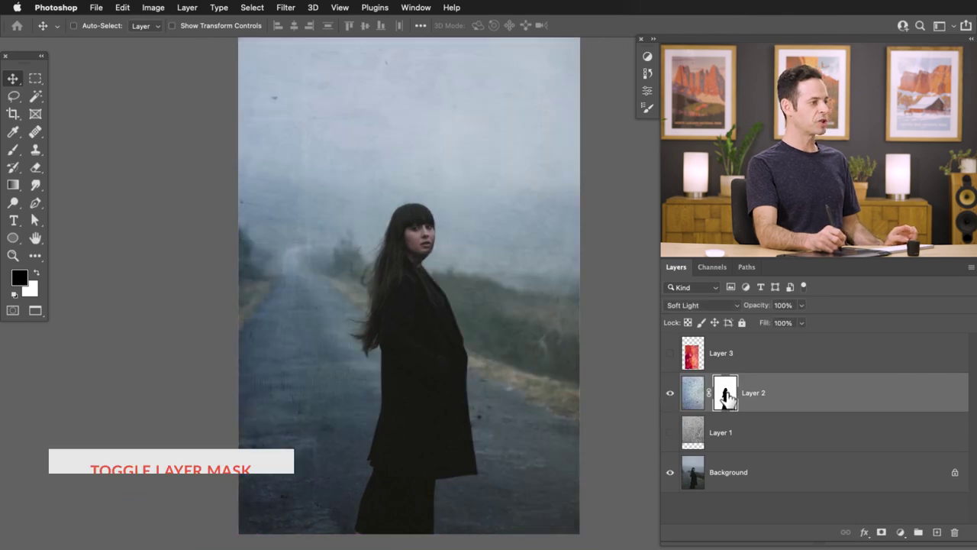
{"action": "left_click", "coordinate": [725, 396], "text": "shift"}
{"action": "left_click", "coordinate": [725, 395], "text": "shift"}
{"action": "left_click", "coordinate": [726, 395], "text": "shift"}
{"action": "left_click", "coordinate": [725, 396], "text": "shift"}
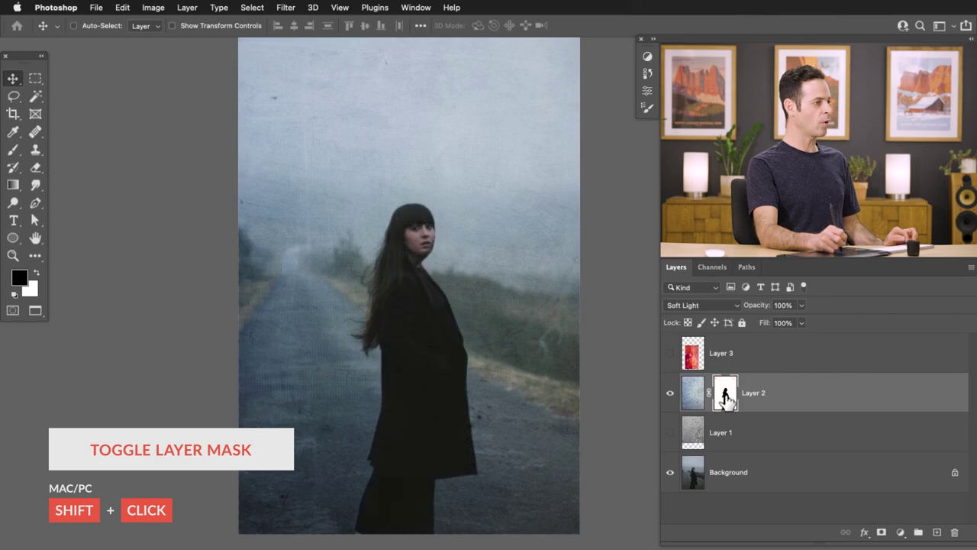
Open the mask properties and reduce the density of Layer 2's mask to 65% so some texture shows on the woman.
{"action": "scroll", "coordinate": [447, 387], "scroll_direction": "right", "scroll_amount": 5}
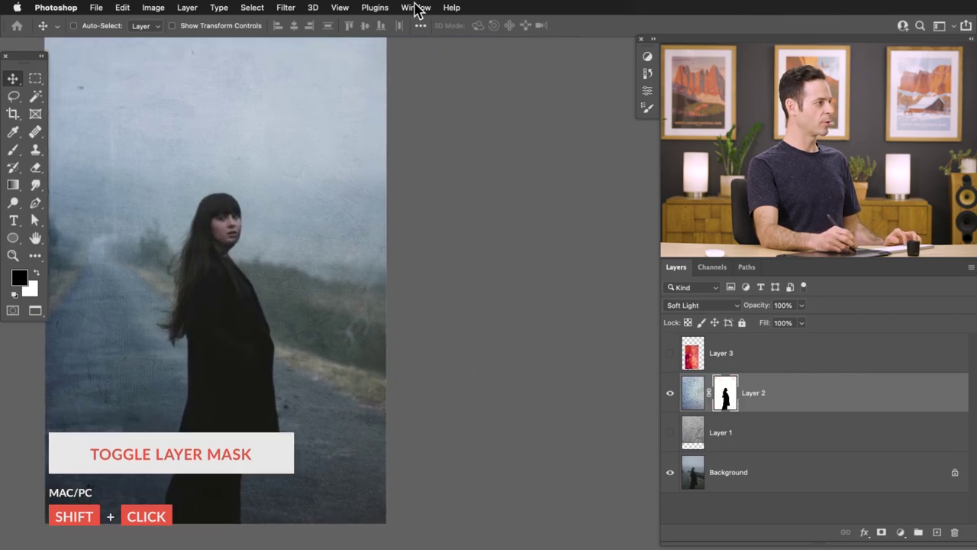
{"action": "left_click", "coordinate": [417, 8]}
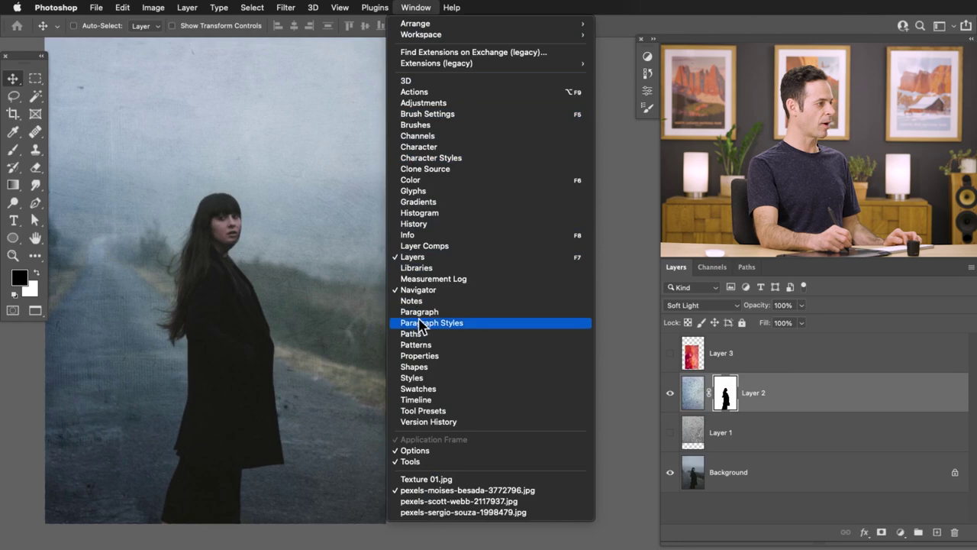
{"action": "left_click", "coordinate": [428, 356]}
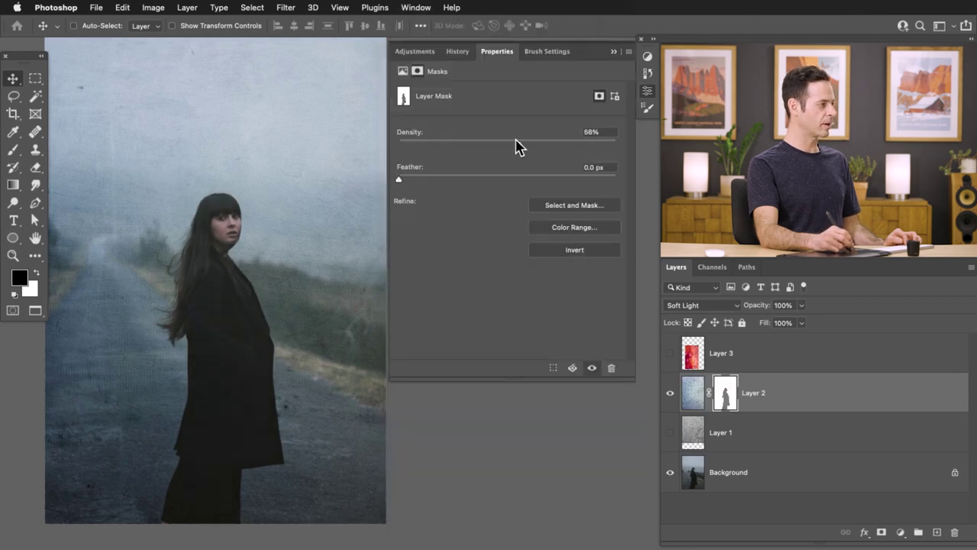
{"action": "left_click", "coordinate": [279, 223]}
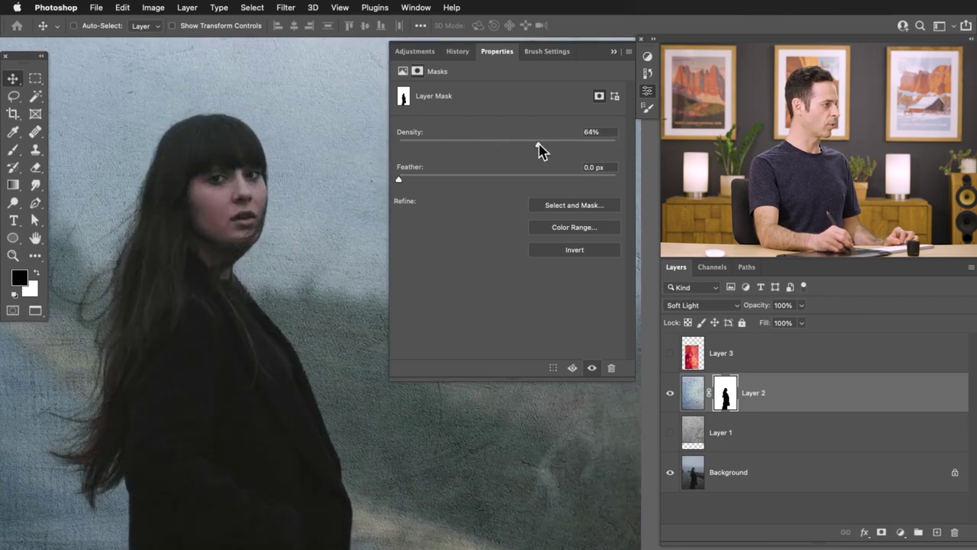
{"action": "left_click_drag", "start_coordinate": [539, 144], "coordinate": [523, 137]}
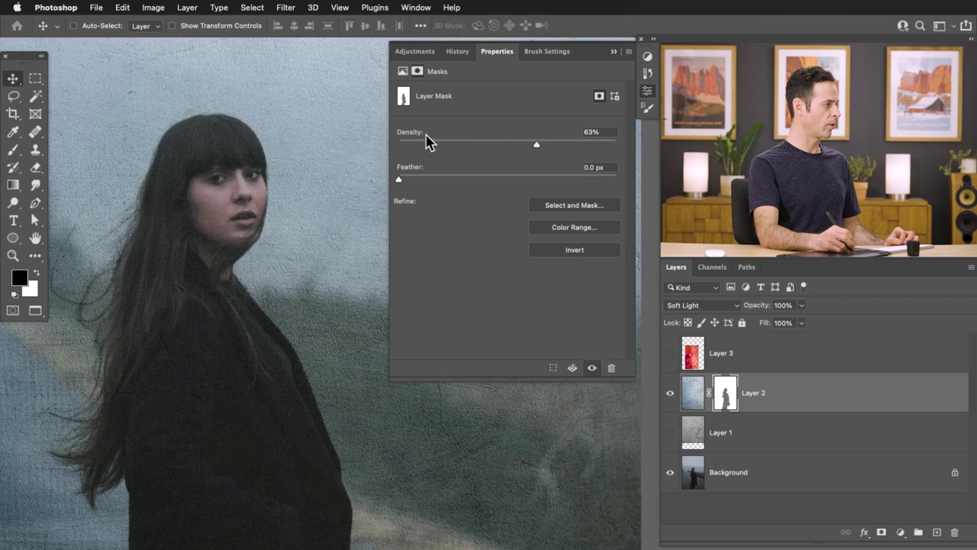
{"action": "left_click_drag", "start_coordinate": [409, 145], "coordinate": [407, 139]}
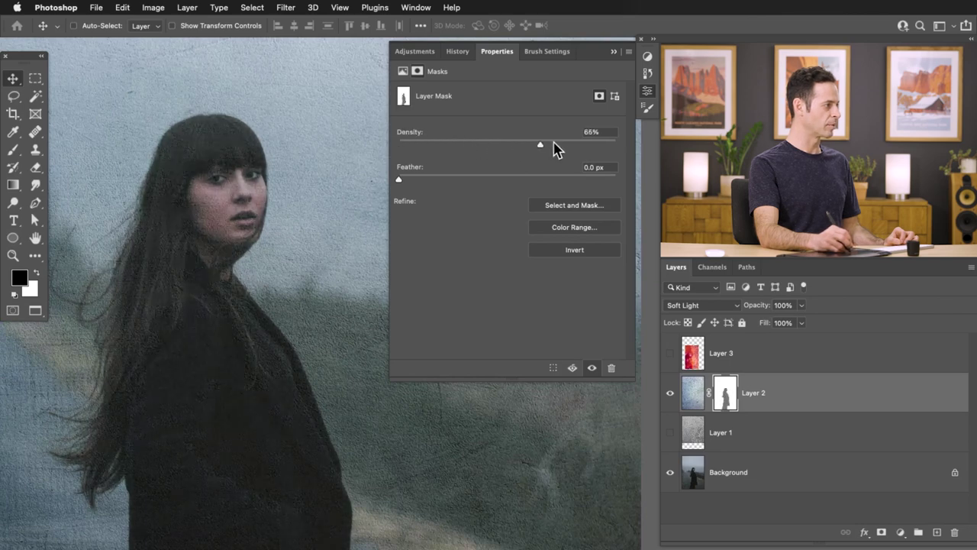
{"action": "left_click", "coordinate": [648, 91]}
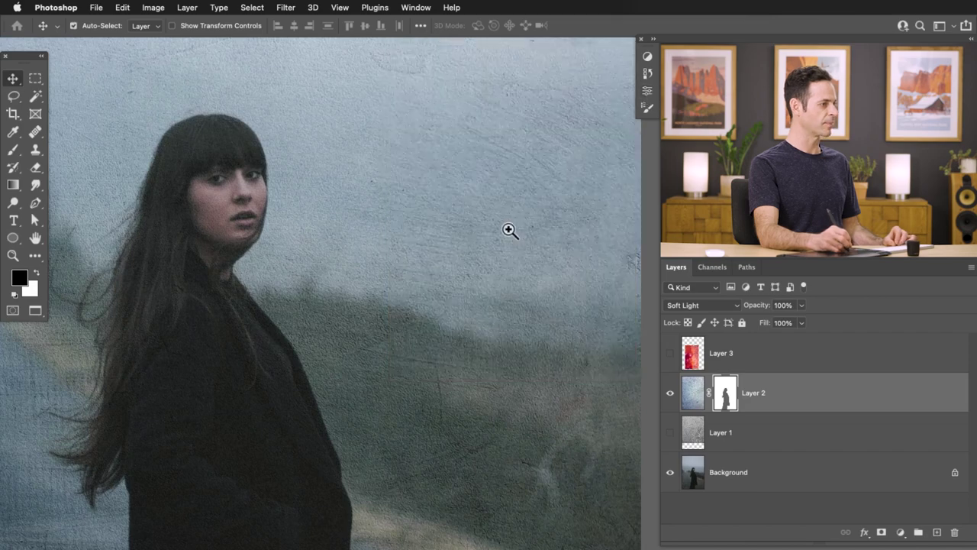
Remove the dark spot in Layer 2's upper texture with the Clone Stamp, sampling clean texture beside it from the Current Layer only.
{"action": "key", "text": "super+minus"}
{"action": "key", "text": "super+minus"}
{"action": "left_click_drag", "start_coordinate": [458, 249], "coordinate": [476, 263]}
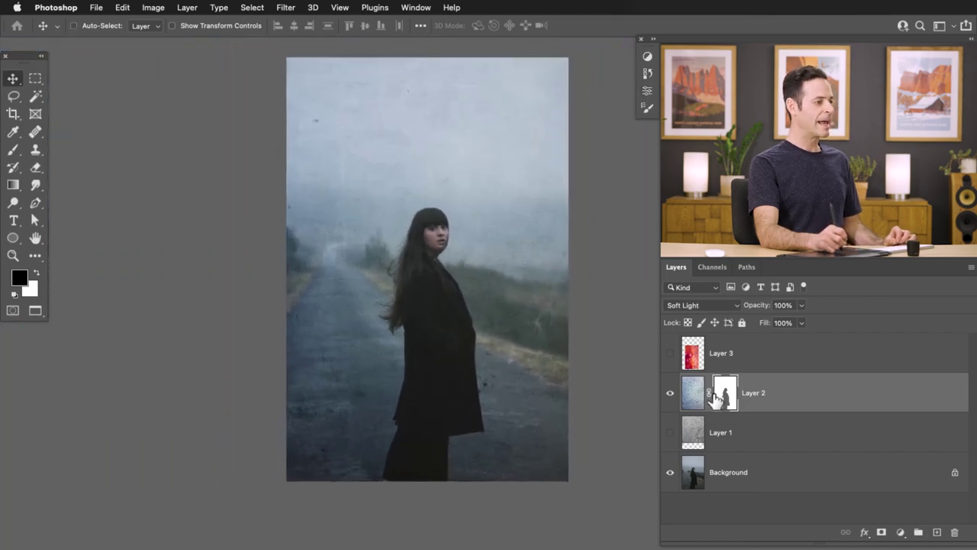
{"action": "left_click_drag", "start_coordinate": [310, 116], "coordinate": [412, 100]}
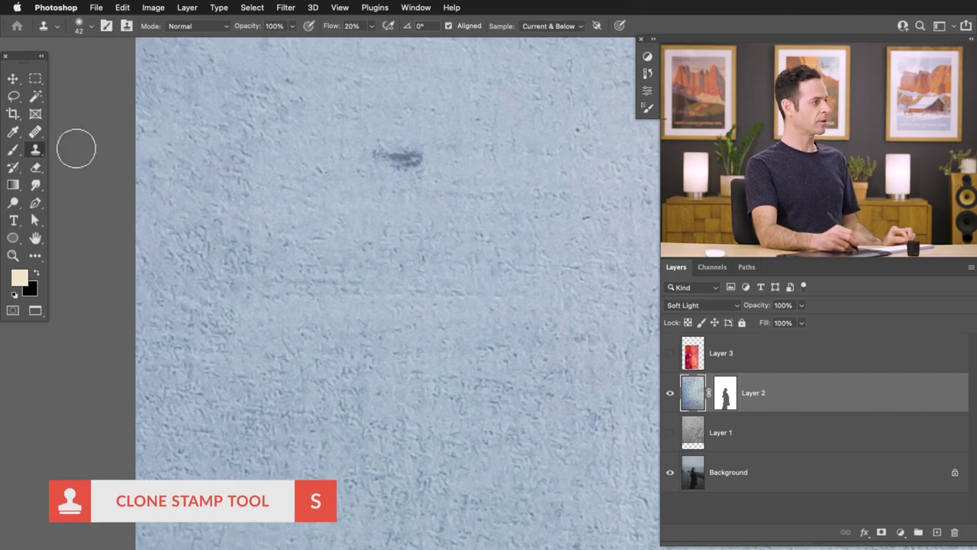
{"action": "left_click", "coordinate": [537, 26]}
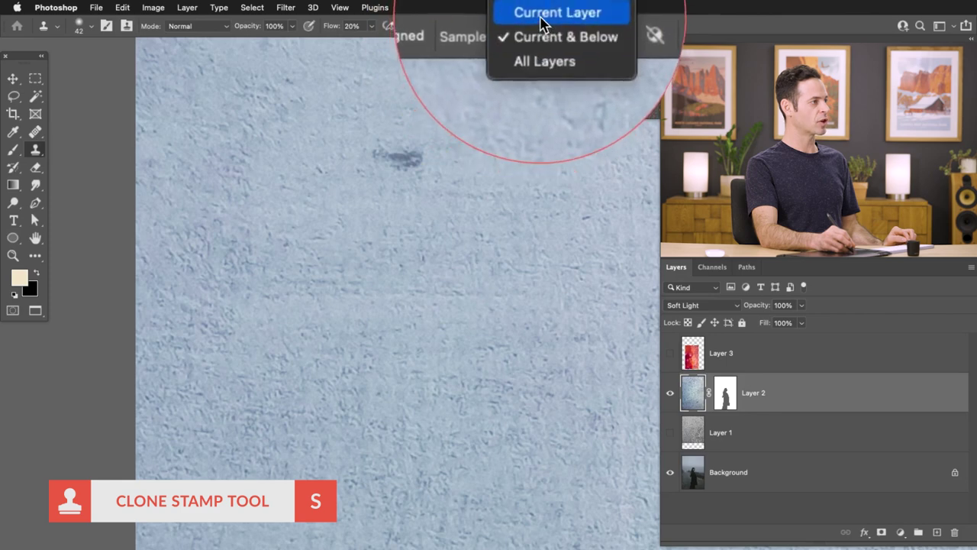
{"action": "left_click", "coordinate": [540, 18]}
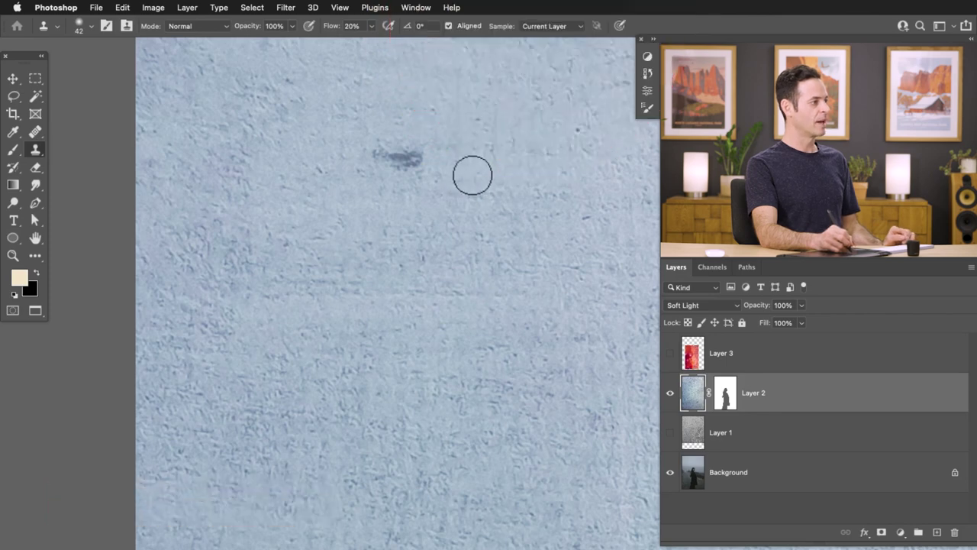
{"action": "key", "text": "alt"}
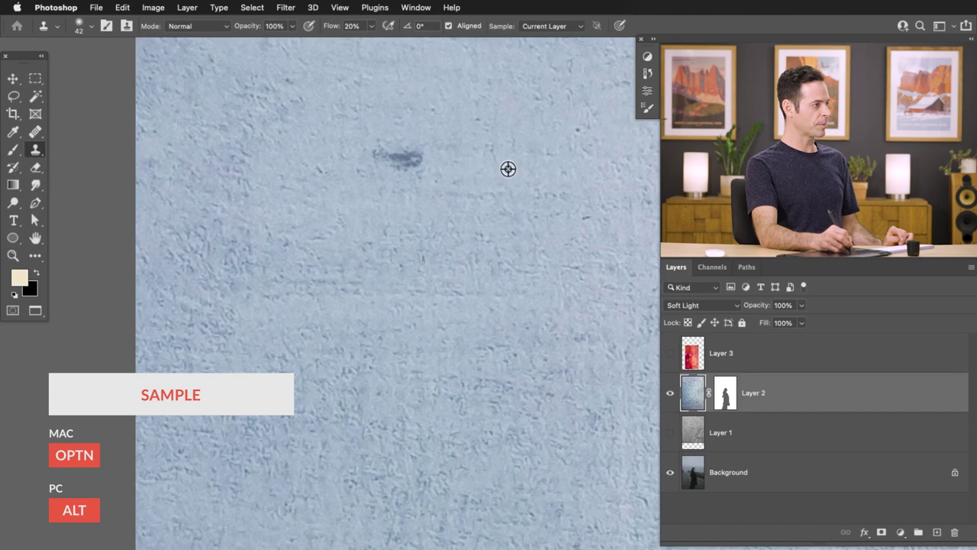
{"action": "left_click_drag", "start_coordinate": [424, 170], "coordinate": [393, 155]}
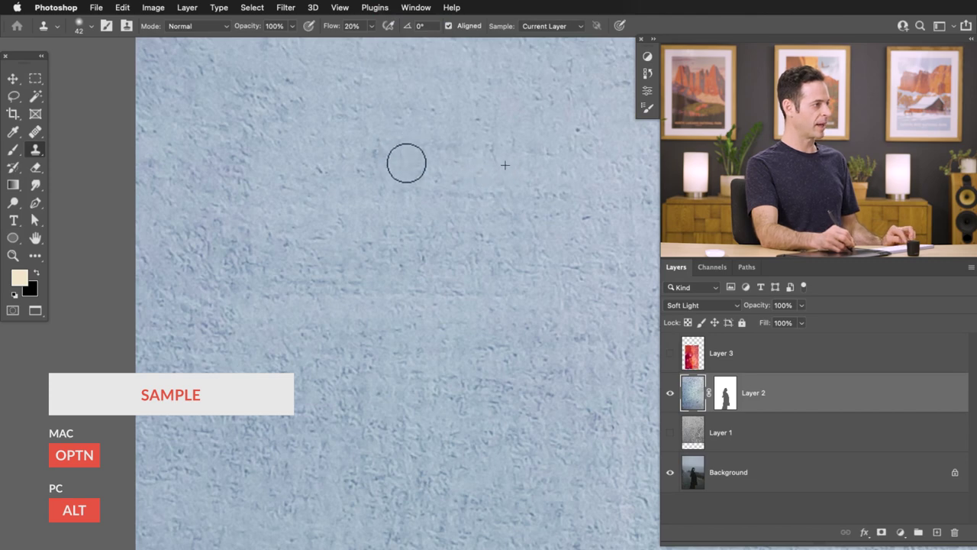
Try cloning on the road area of Layer 2 with sampling set to Current & Below, and return sampling to Current Layer.
{"action": "key", "text": "ctrl+minus"}
{"action": "left_click_drag", "start_coordinate": [447, 301], "coordinate": [370, 238]}
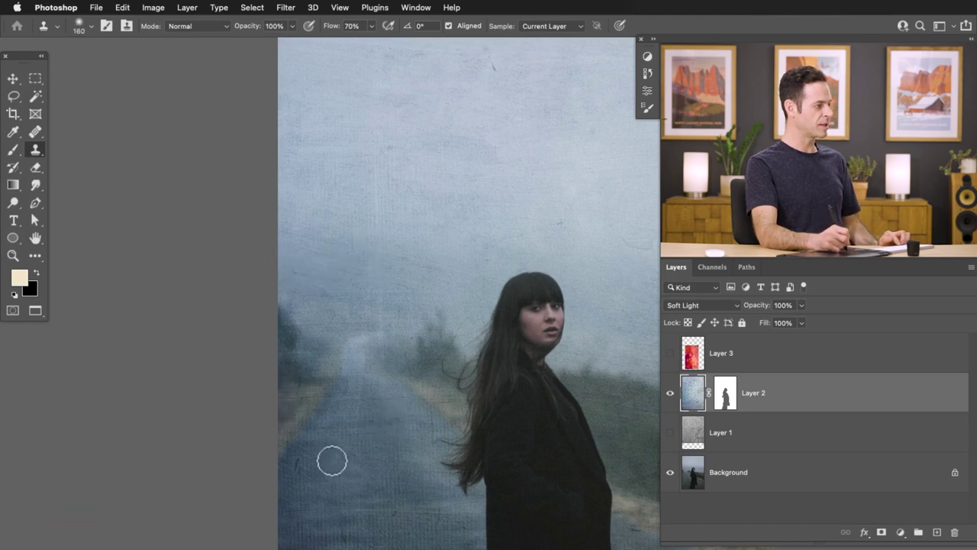
{"action": "mouse_move", "coordinate": [424, 250]}
{"action": "left_mouse_down"}
{"action": "mouse_move", "coordinate": [360, 323]}
{"action": "mouse_move", "coordinate": [361, 312]}
{"action": "left_mouse_up"}
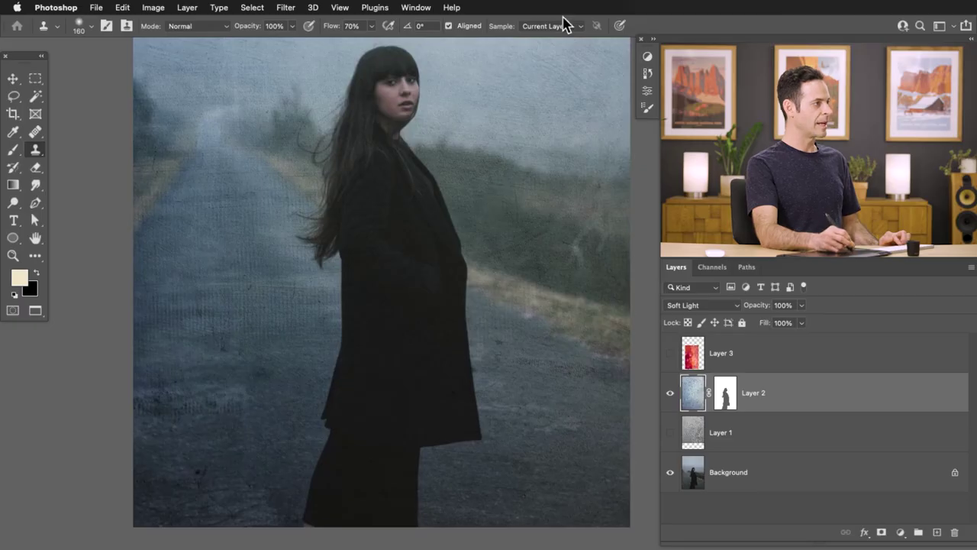
{"action": "left_click", "coordinate": [562, 26]}
{"action": "left_click", "coordinate": [554, 38]}
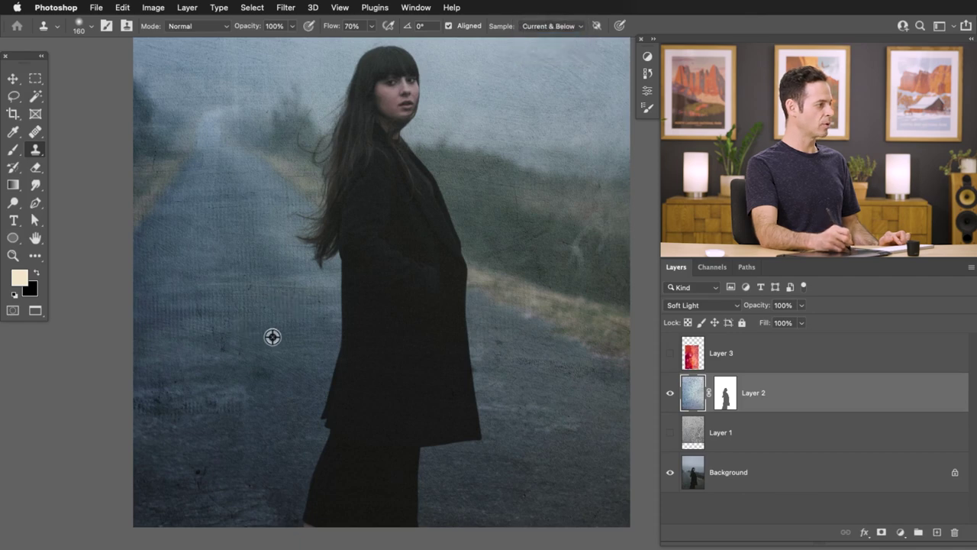
{"action": "mouse_move", "coordinate": [269, 375]}
{"action": "left_mouse_down"}
{"action": "mouse_move", "coordinate": [260, 347]}
{"action": "mouse_move", "coordinate": [226, 347]}
{"action": "mouse_move", "coordinate": [244, 279]}
{"action": "mouse_move", "coordinate": [189, 273]}
{"action": "mouse_move", "coordinate": [191, 217]}
{"action": "mouse_move", "coordinate": [222, 187]}
{"action": "left_mouse_up"}
{"action": "key", "text": "super+z"}
{"action": "left_click", "coordinate": [551, 27]}
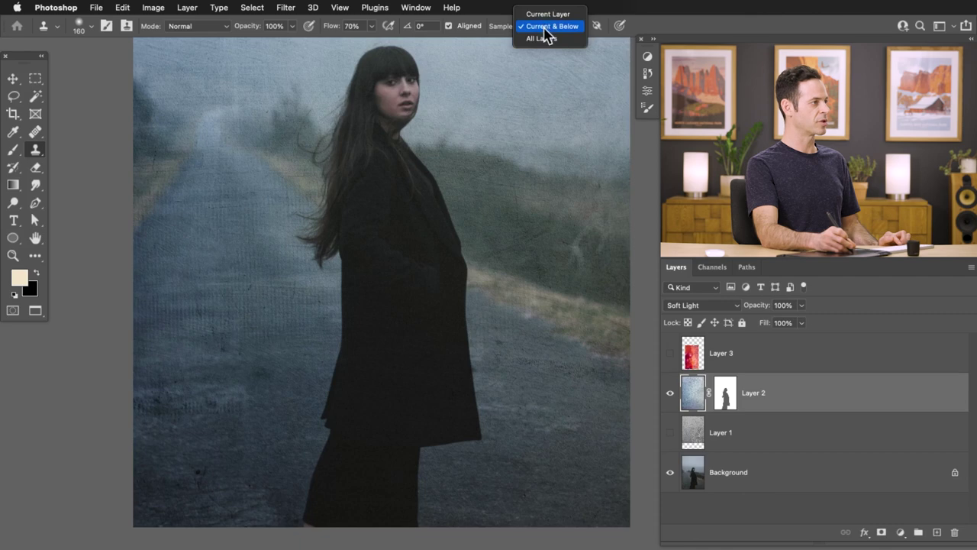
{"action": "left_click", "coordinate": [546, 15]}
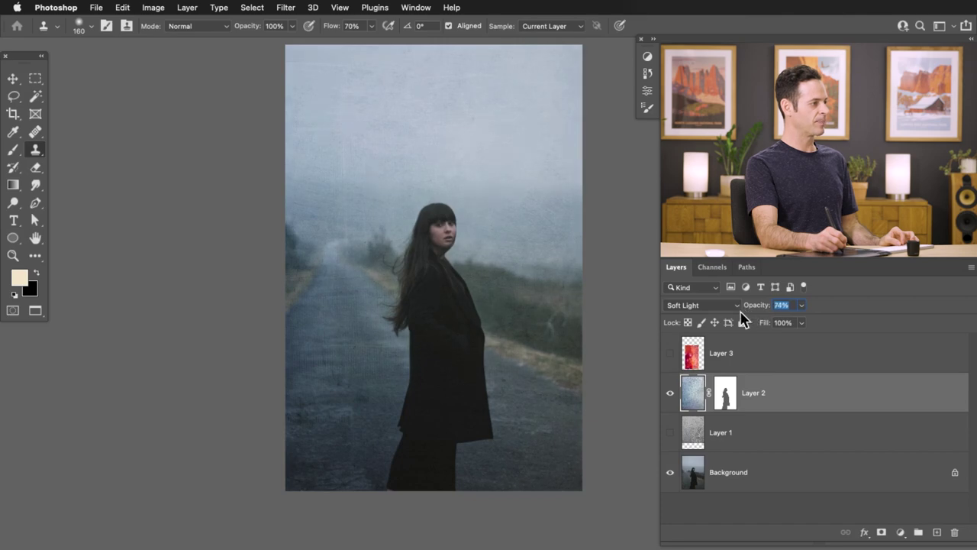
Hide Layer 2, show Layer 1, and move its grey texture down over the portrait.
{"action": "left_click", "coordinate": [670, 393]}
{"action": "left_click", "coordinate": [671, 432]}
{"action": "left_click", "coordinate": [726, 441]}
{"action": "key", "text": "v"}
{"action": "left_click_drag", "start_coordinate": [452, 304], "coordinate": [447, 382]}
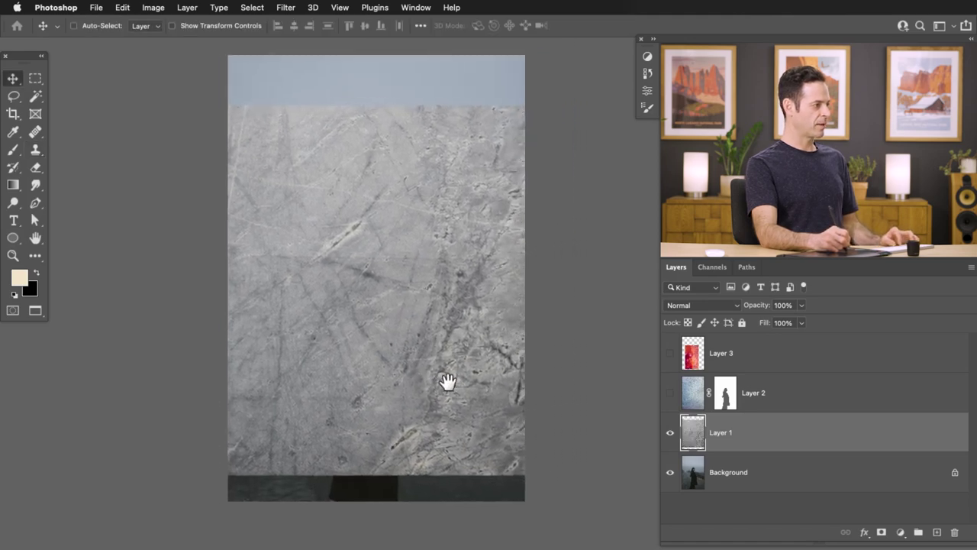
Rotate Layer 1 by 89.40° and scale it to 86.45% so the grey texture covers the whole canvas.
{"action": "key", "text": "super+t"}
{"action": "scroll", "coordinate": [523, 328], "scroll_direction": "right", "scroll_amount": 2}
{"action": "left_click_drag", "start_coordinate": [608, 275], "coordinate": [363, 340]}
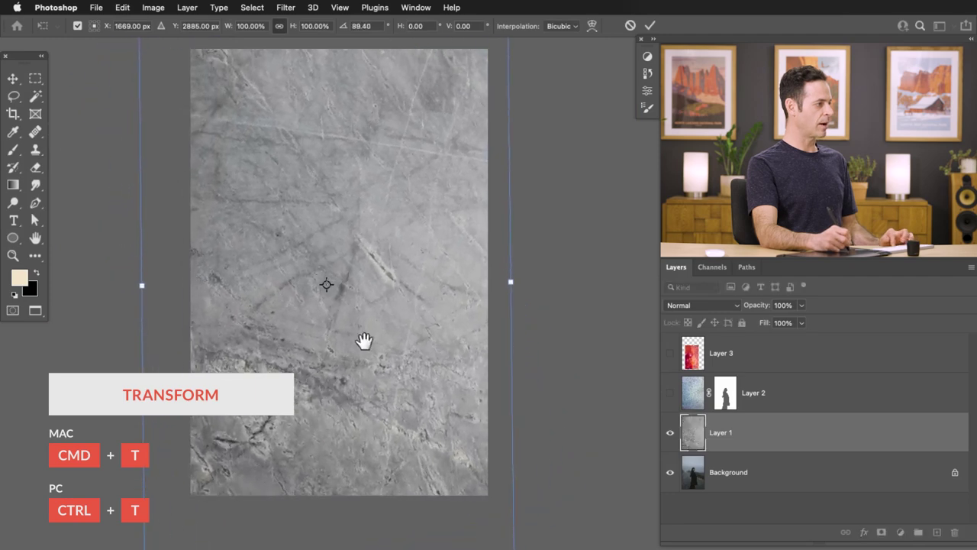
{"action": "scroll", "coordinate": [362, 348], "scroll_direction": "up", "scroll_amount": 4}
{"action": "left_click_drag", "start_coordinate": [131, 80], "coordinate": [155, 107]}
{"action": "left_click_drag", "start_coordinate": [233, 210], "coordinate": [277, 201]}
{"action": "scroll", "coordinate": [265, 214], "scroll_direction": "down", "scroll_amount": 4}
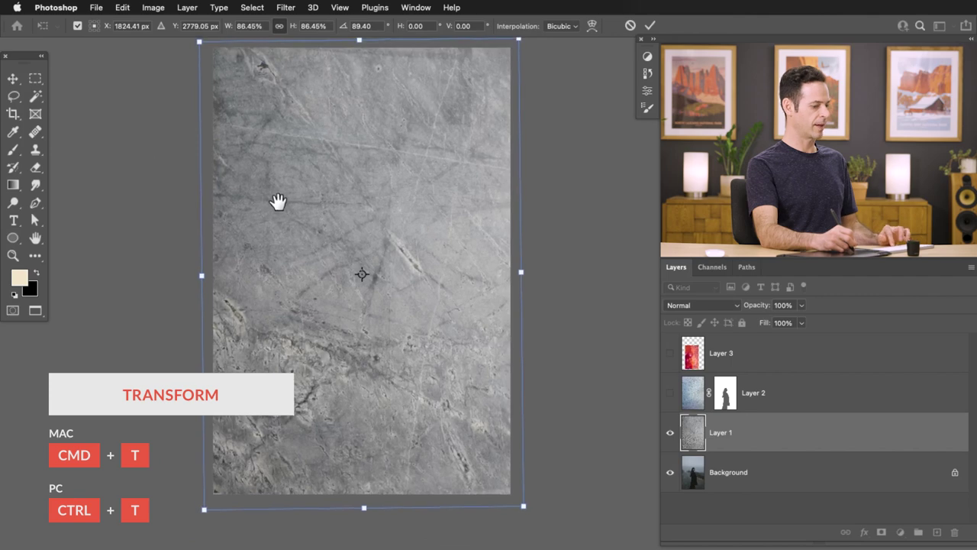
{"action": "key", "text": "Return"}
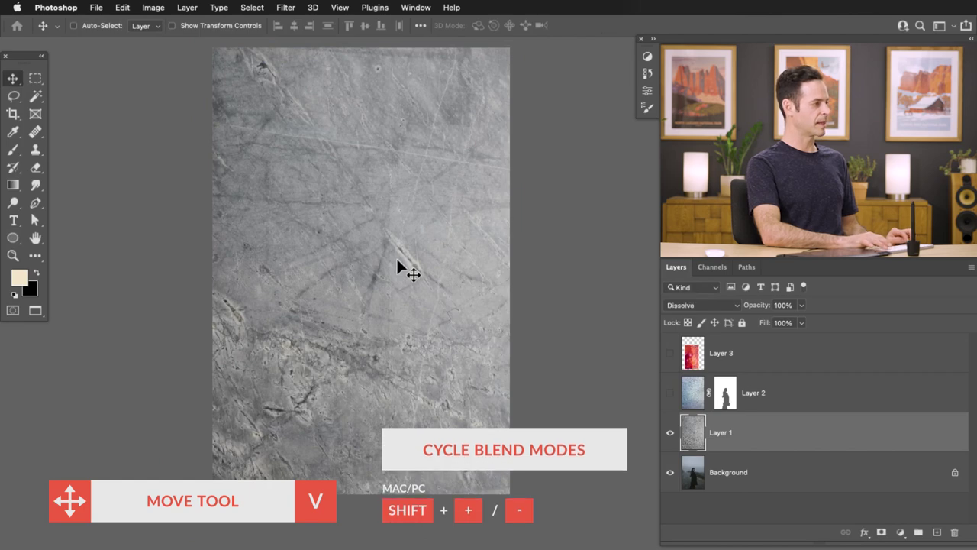
Cycle Layer 1 forward and back through the darkening and lightening blend modes, and settle on Screen.
{"action": "key", "text": "shift+plus"}
{"action": "key", "text": "shift+plus"}
{"action": "key", "text": "shift+plus"}
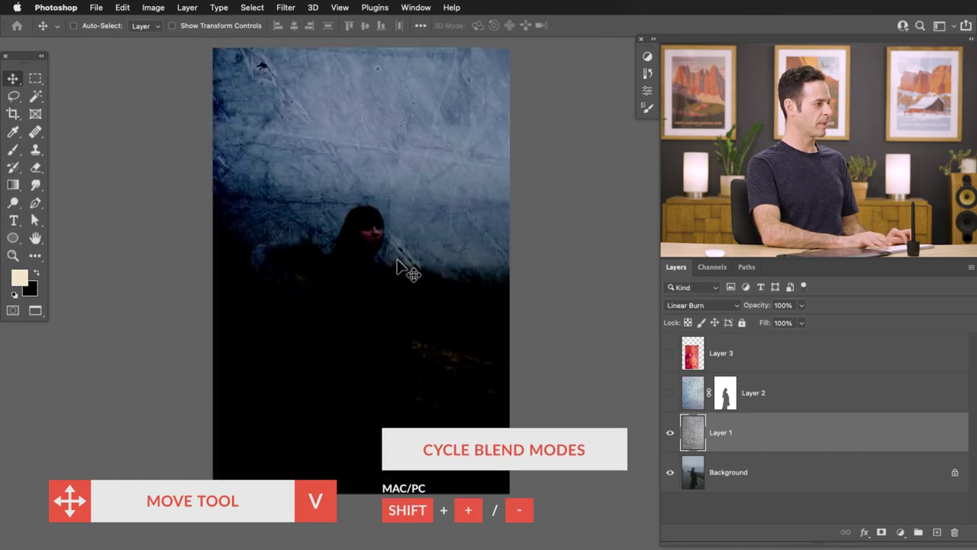
{"action": "key", "text": "shift+plus"}
{"action": "key", "text": "shift+plus"}
{"action": "key", "text": "shift+plus"}
{"action": "key", "text": "shift+plus"}
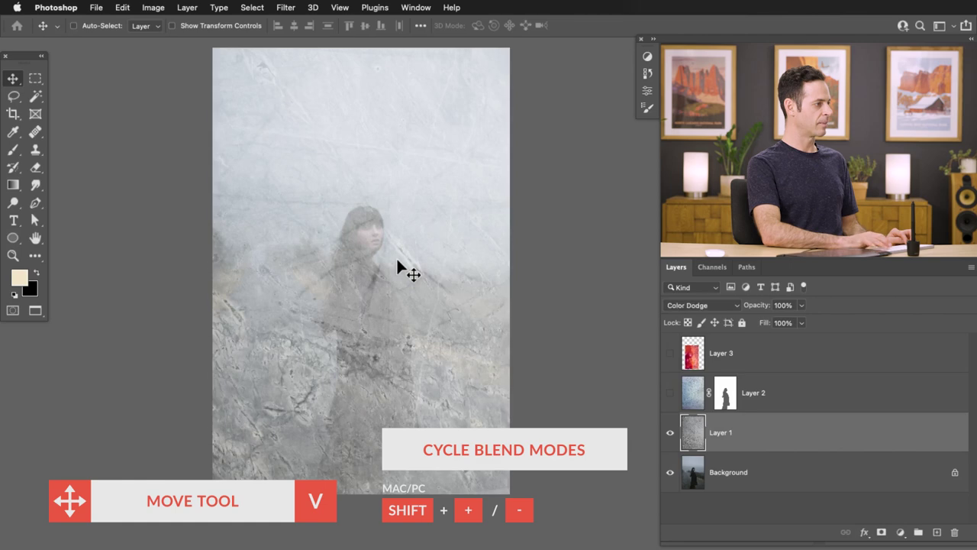
{"action": "key", "text": "shift+minus"}
{"action": "key", "text": "shift+minus"}
{"action": "key", "text": "shift+minus"}
{"action": "key", "text": "shift+plus"}
{"action": "key", "text": "shift+plus"}
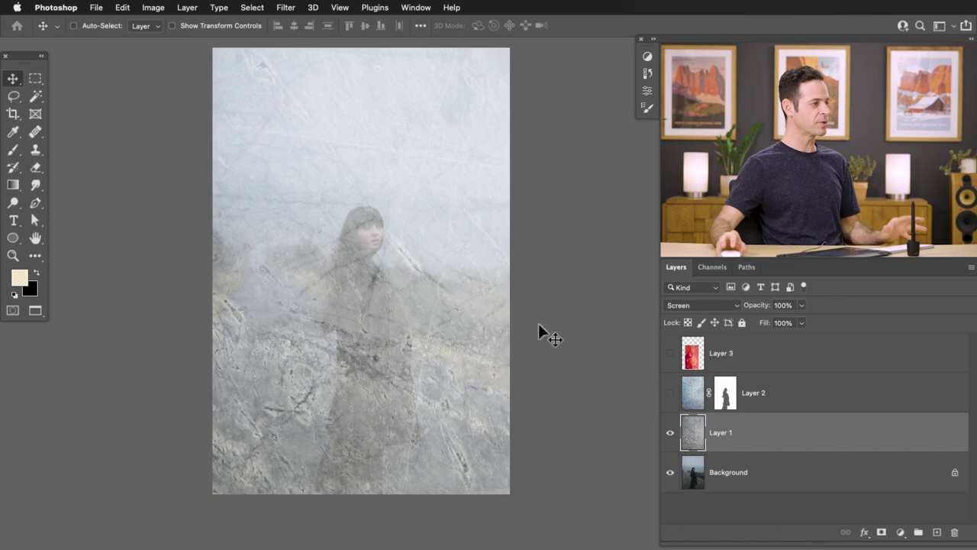
Convert Layer 1 to a smart object and set its blend mode to Screen.
{"action": "left_click", "coordinate": [669, 305]}
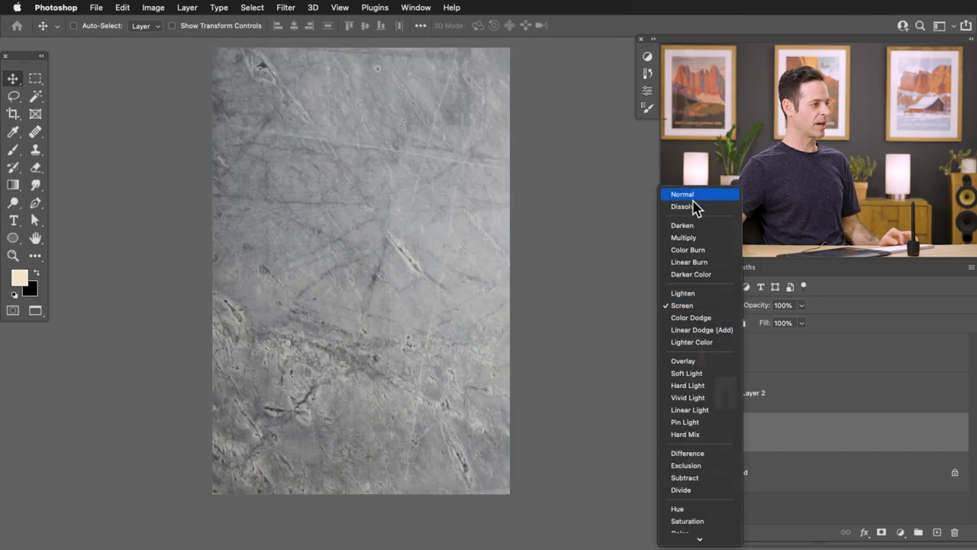
{"action": "left_click", "coordinate": [691, 196]}
{"action": "right_click", "coordinate": [778, 433]}
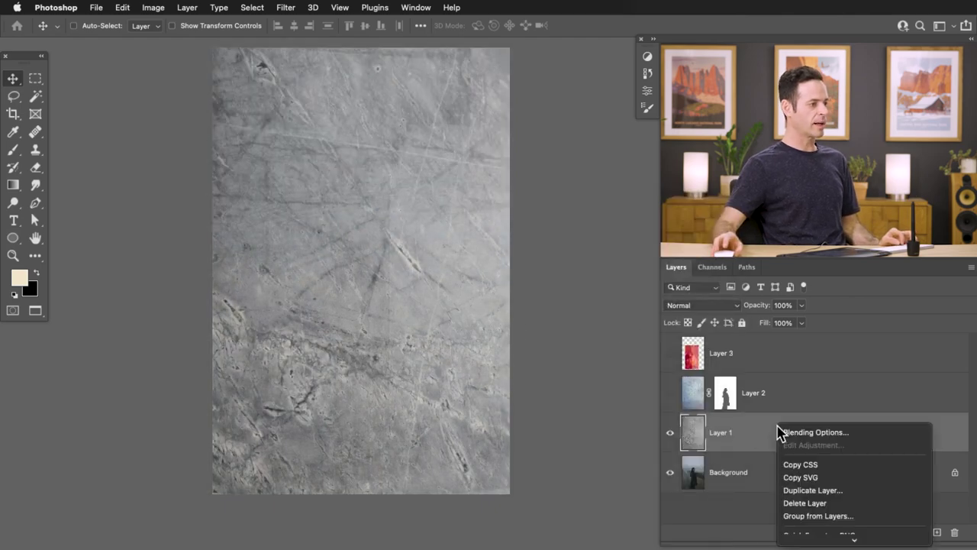
{"action": "mouse_move", "coordinate": [816, 537]}
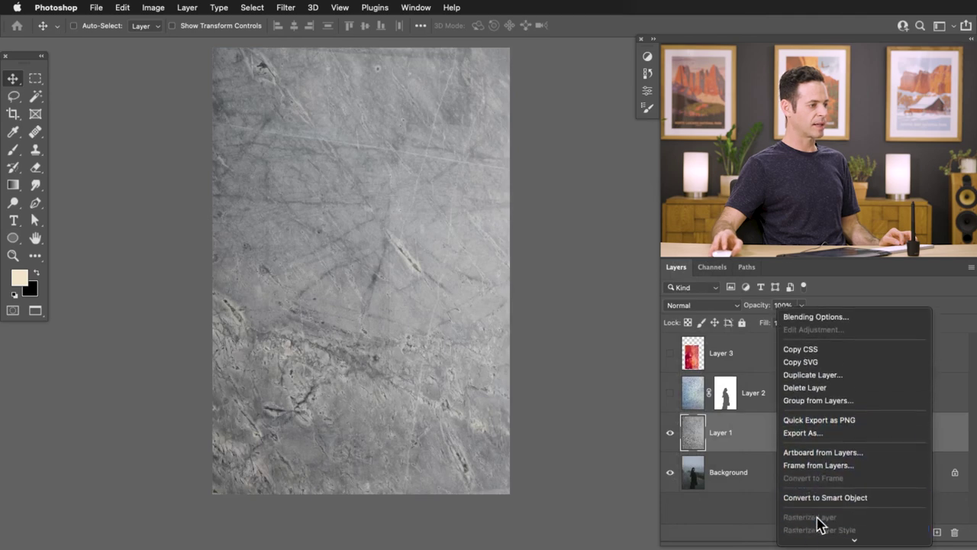
{"action": "left_click", "coordinate": [828, 500]}
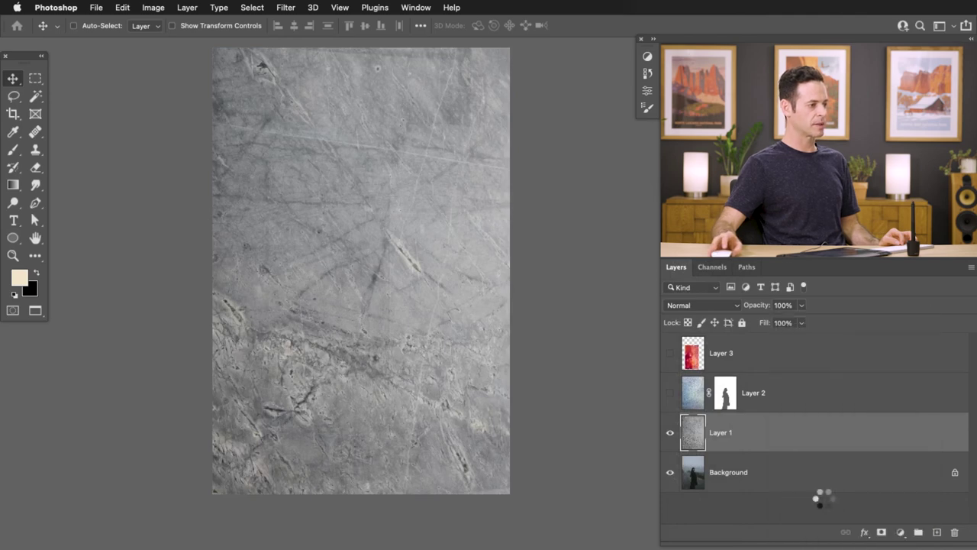
{"action": "left_click", "coordinate": [696, 305]}
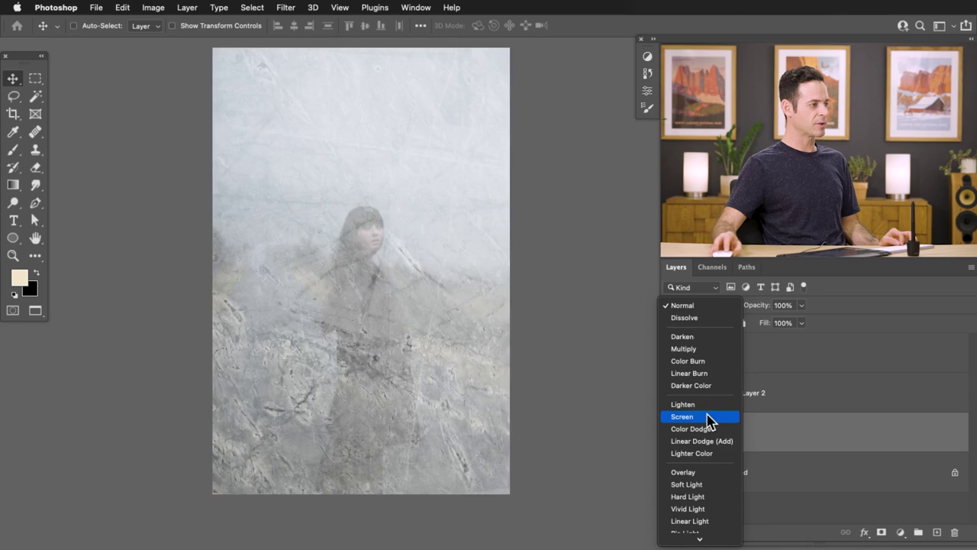
{"action": "left_click", "coordinate": [709, 413]}
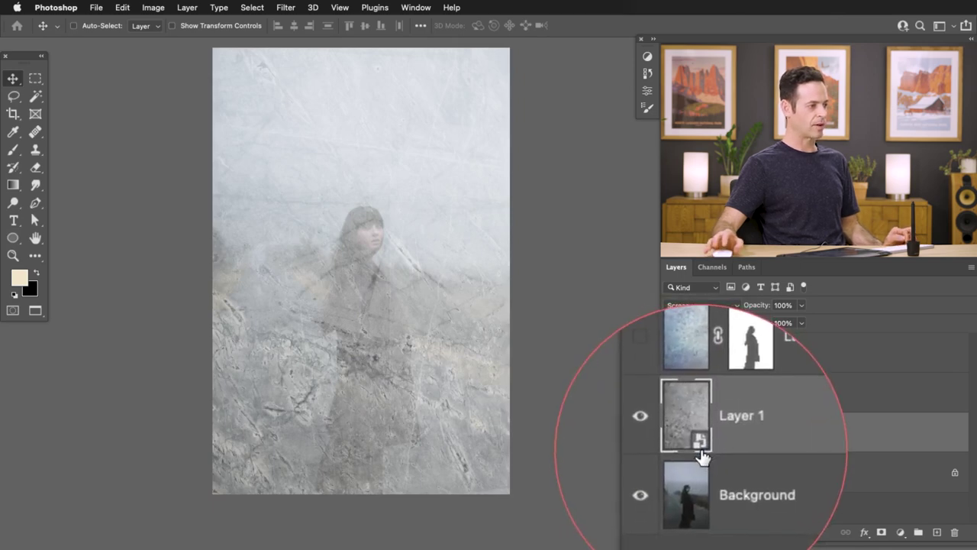
Apply Levels to the Layer 1 smart object with a black input of 69 and a midtone of 0.32.
{"action": "key", "text": "super+l"}
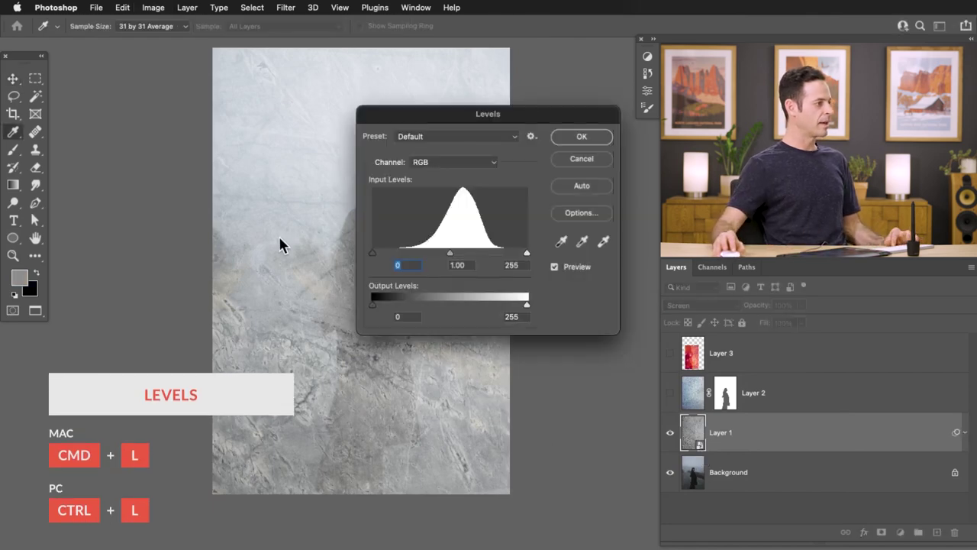
{"action": "scroll", "coordinate": [279, 239], "scroll_direction": "right", "scroll_amount": 5}
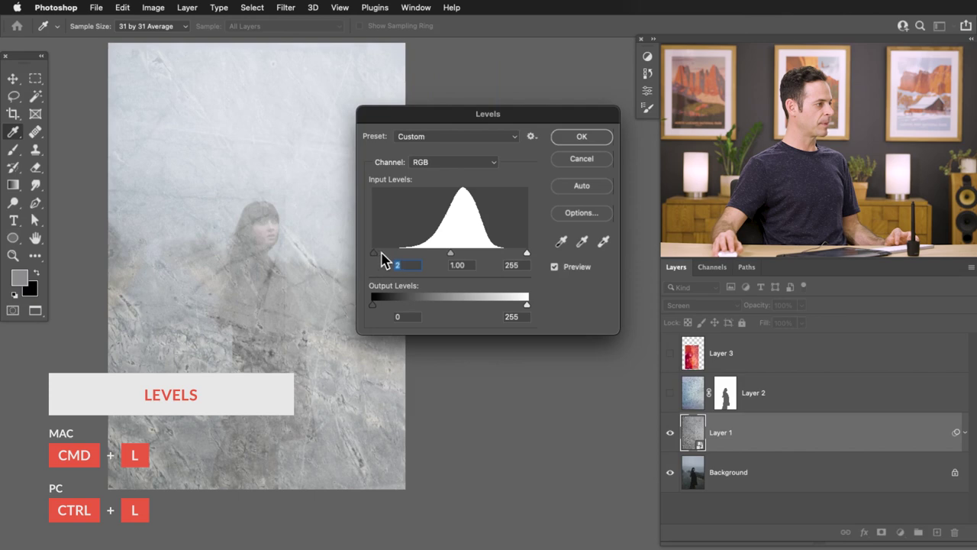
{"action": "left_click_drag", "start_coordinate": [405, 262], "coordinate": [414, 262]}
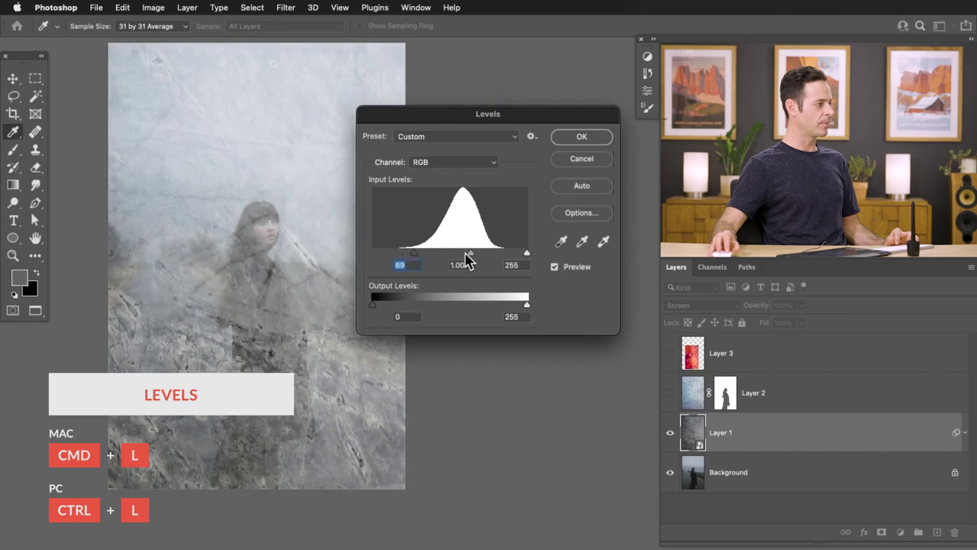
{"action": "left_click_drag", "start_coordinate": [476, 255], "coordinate": [503, 256]}
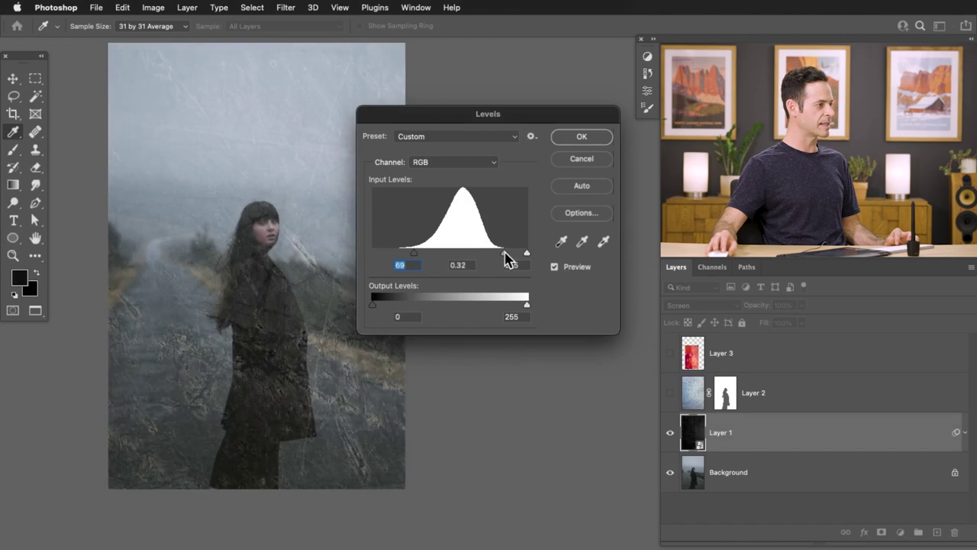
{"action": "left_click", "coordinate": [574, 138]}
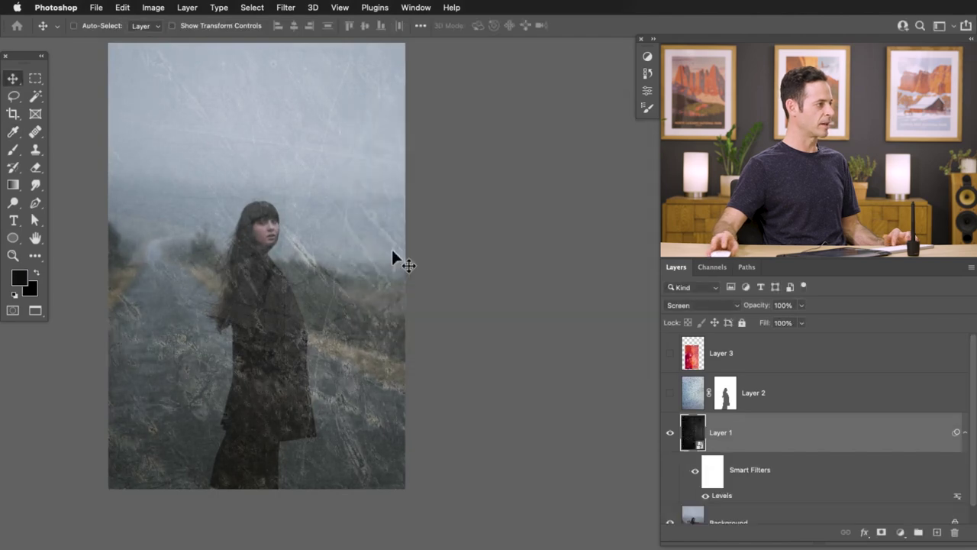
{"action": "scroll", "coordinate": [265, 310], "scroll_direction": "up", "scroll_amount": 3}
{"action": "left_click_drag", "start_coordinate": [273, 301], "coordinate": [363, 301]}
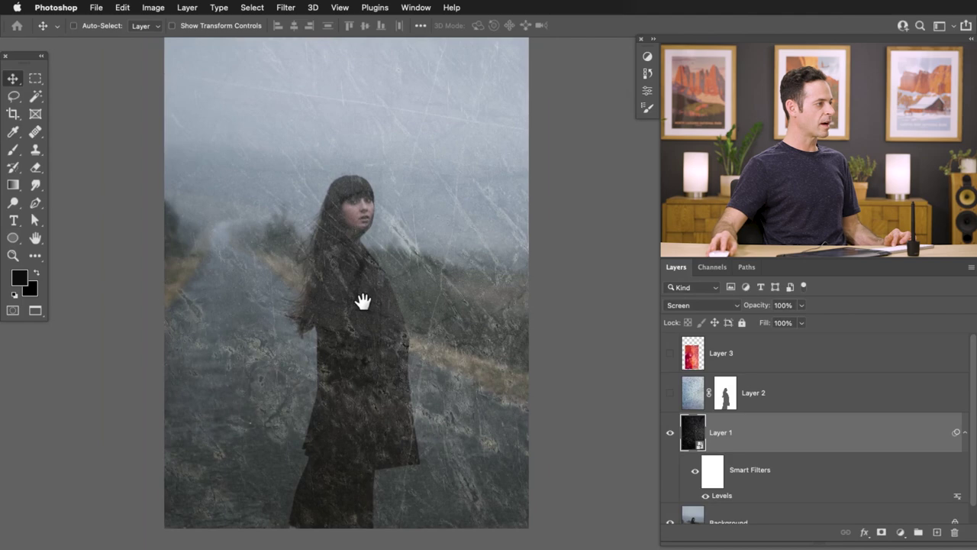
Reopen Layer 1's Levels smart filter, raise the black input level to 95, and apply it.
{"action": "scroll", "coordinate": [753, 456], "scroll_direction": "down", "scroll_amount": 1}
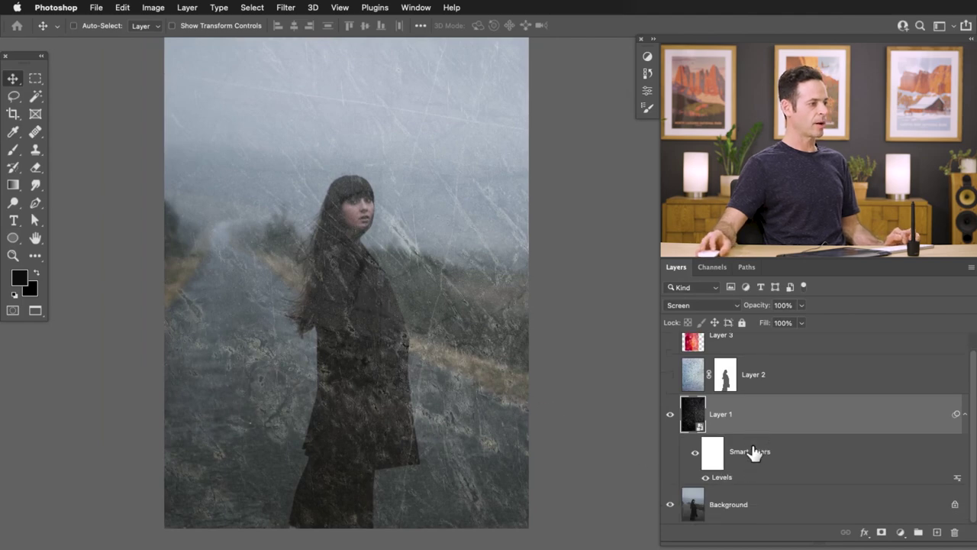
{"action": "double_click", "coordinate": [723, 477]}
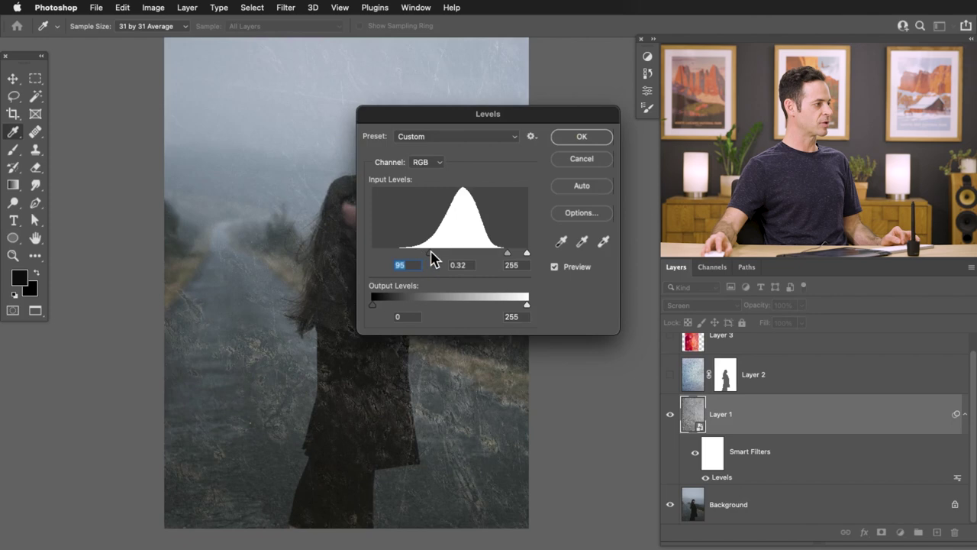
{"action": "left_click", "coordinate": [574, 140]}
{"action": "left_click_drag", "start_coordinate": [451, 314], "coordinate": [432, 317]}
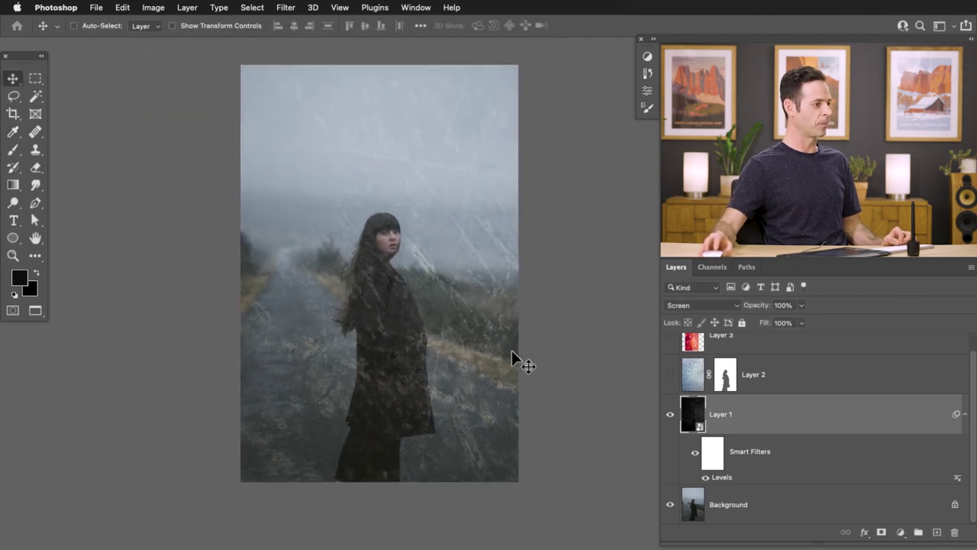
Try flipping Layer 1's texture vertically with Free Transform, and undo and redo the flip to compare.
{"action": "key", "text": "super+t"}
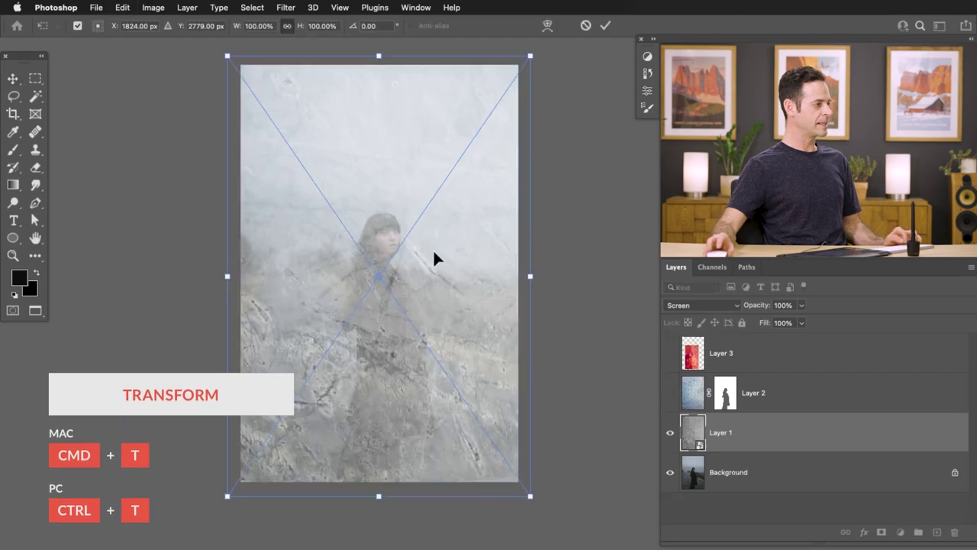
{"action": "right_click", "coordinate": [435, 251]}
{"action": "left_click", "coordinate": [477, 491]}
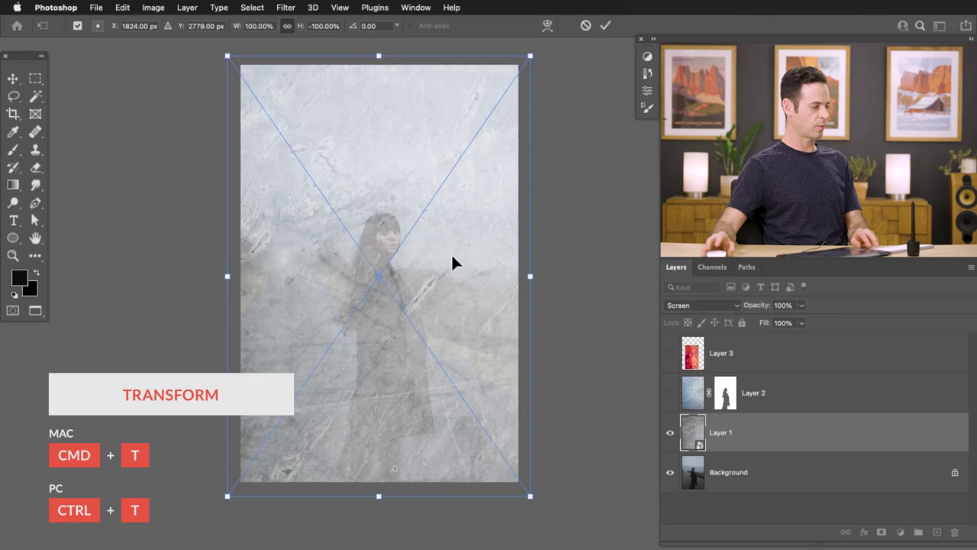
{"action": "key", "text": "Return"}
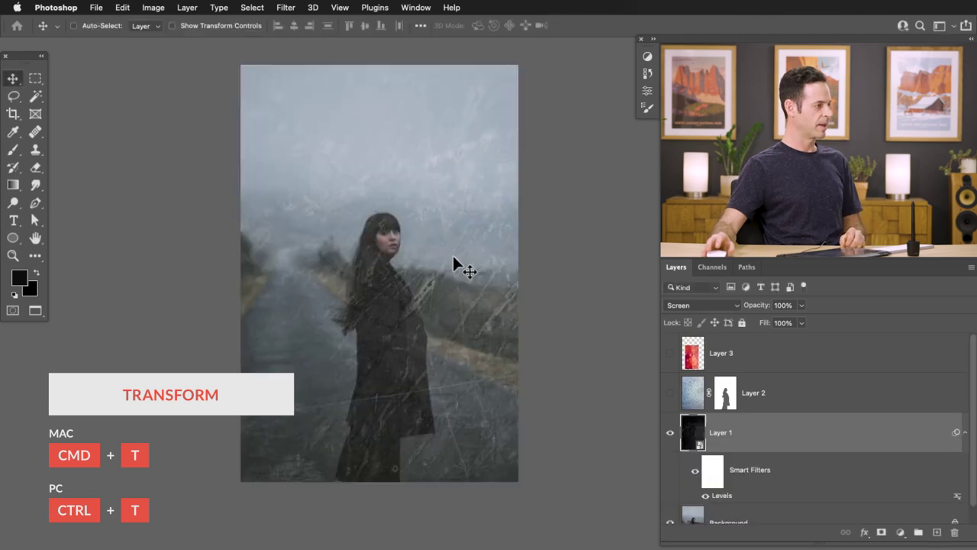
{"action": "key", "text": "super+z"}
{"action": "key", "text": "super+shift+z"}
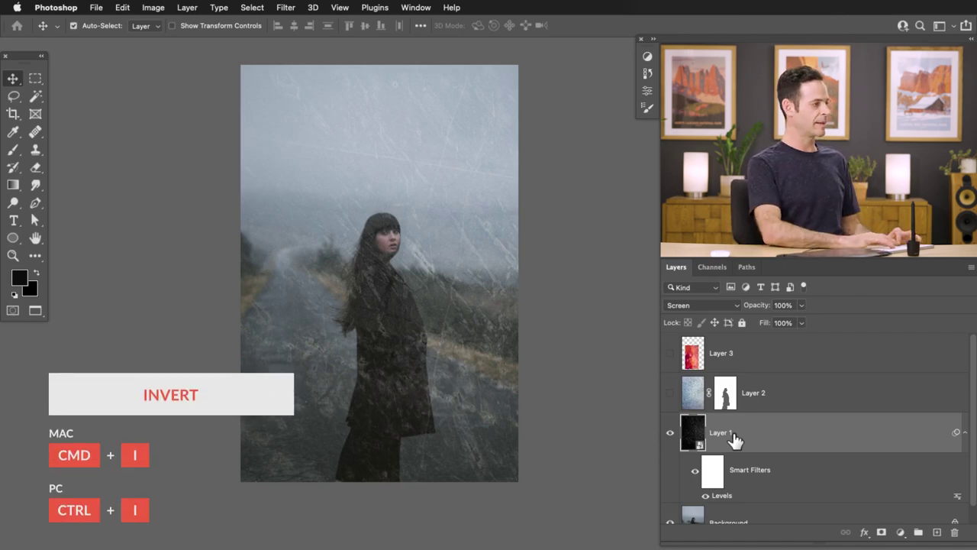
Invert Layer 1's texture as a smart filter and change the layer's blend mode to Multiply.
{"action": "key", "text": "super+i"}
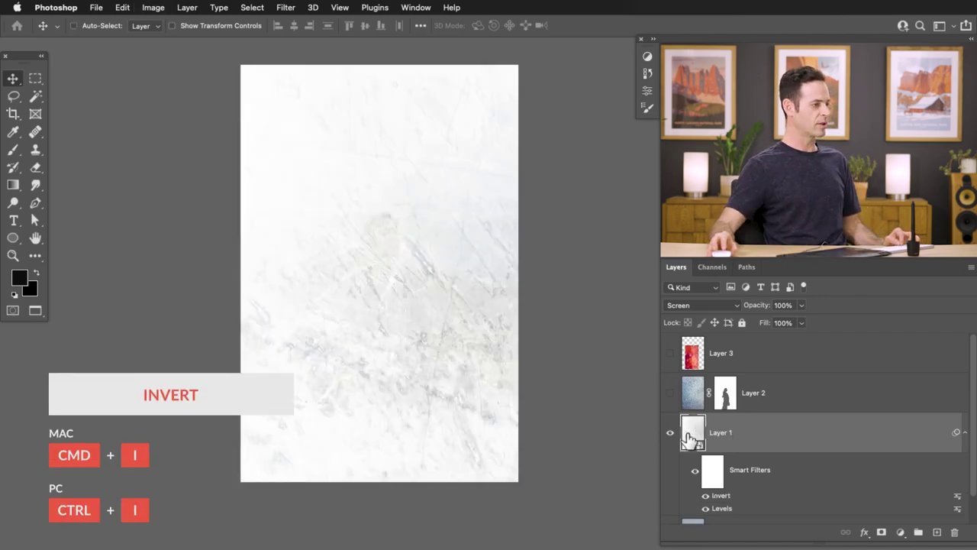
{"action": "left_click", "coordinate": [689, 306]}
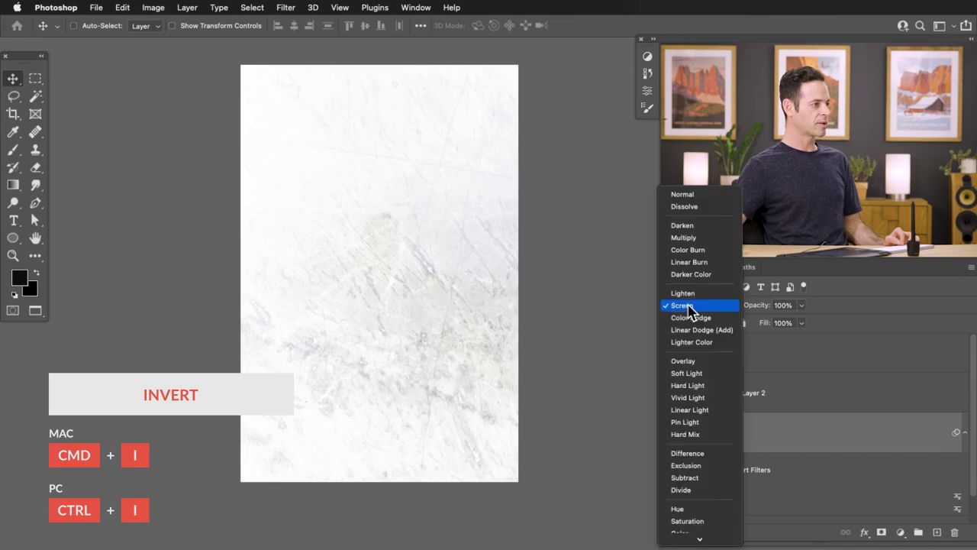
{"action": "left_click", "coordinate": [692, 238]}
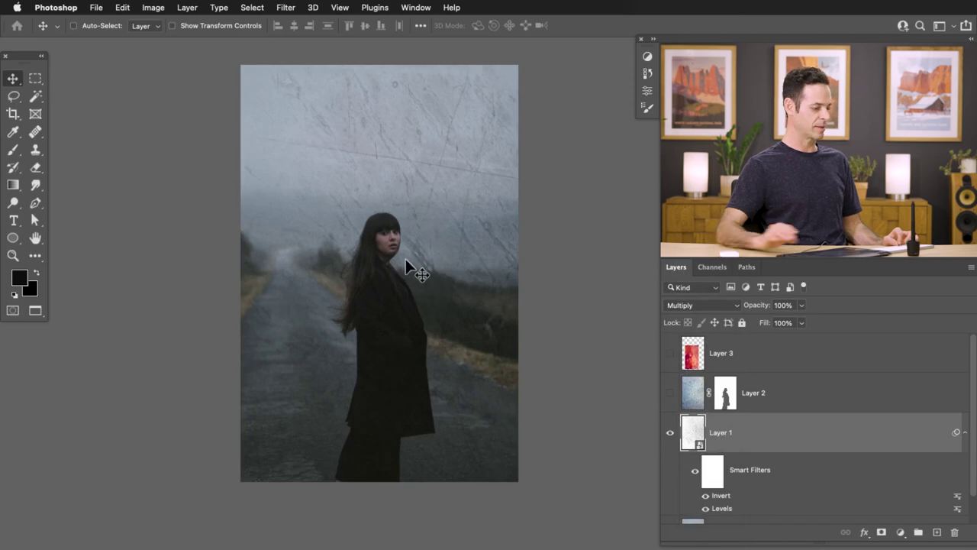
Turn off Layer 1's Invert smart filter and set the layer's blend mode back to Screen.
{"action": "left_click", "coordinate": [706, 497]}
{"action": "left_click", "coordinate": [708, 305]}
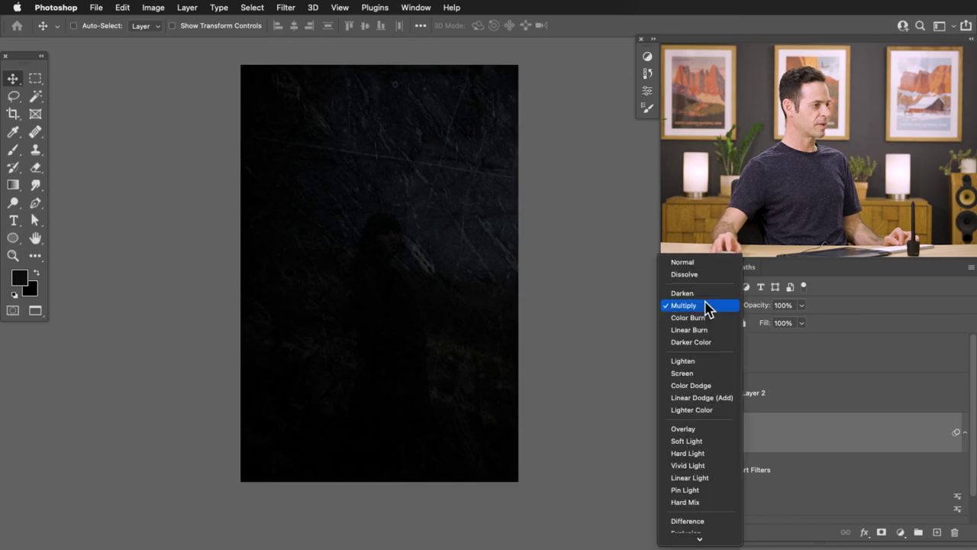
{"action": "left_click", "coordinate": [698, 375]}
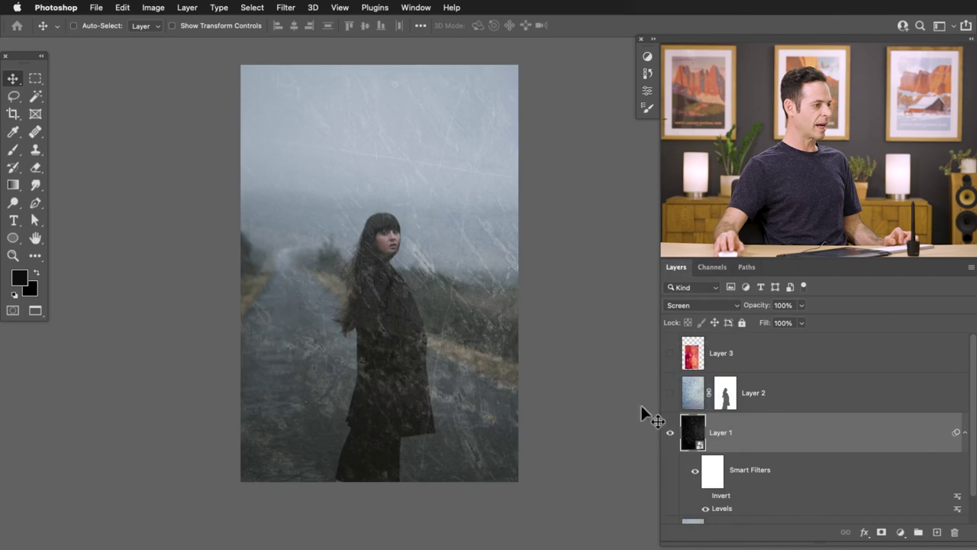
Set Layer 1's opacity to 65% and inspect the texture closely over the woman's face.
{"action": "left_click_drag", "start_coordinate": [752, 307], "coordinate": [741, 304]}
{"action": "type", "text": "65"}
{"action": "key", "text": "Return"}
{"action": "left_click_drag", "start_coordinate": [382, 295], "coordinate": [489, 219]}
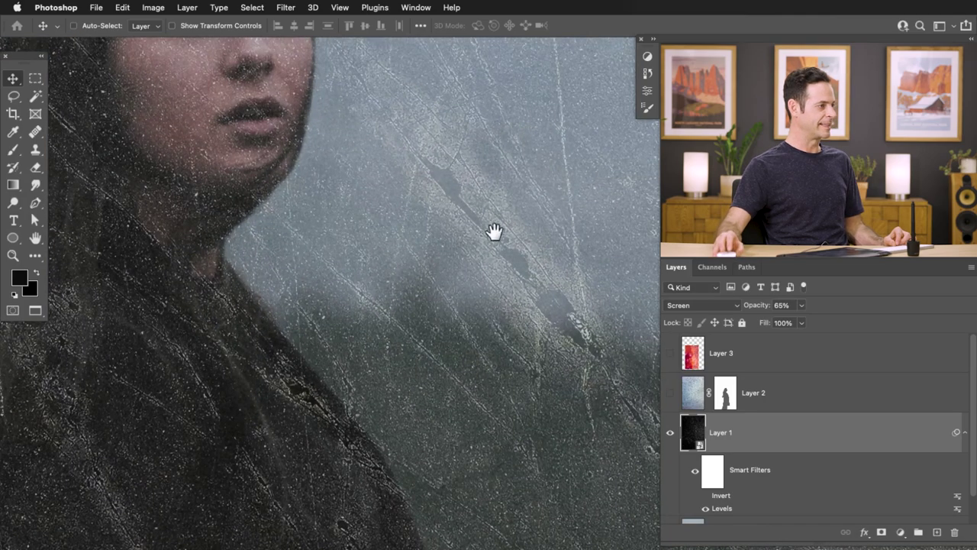
{"action": "scroll", "coordinate": [473, 205], "scroll_direction": "up", "scroll_amount": 5}
{"action": "scroll", "coordinate": [473, 205], "scroll_direction": "left", "scroll_amount": 3}
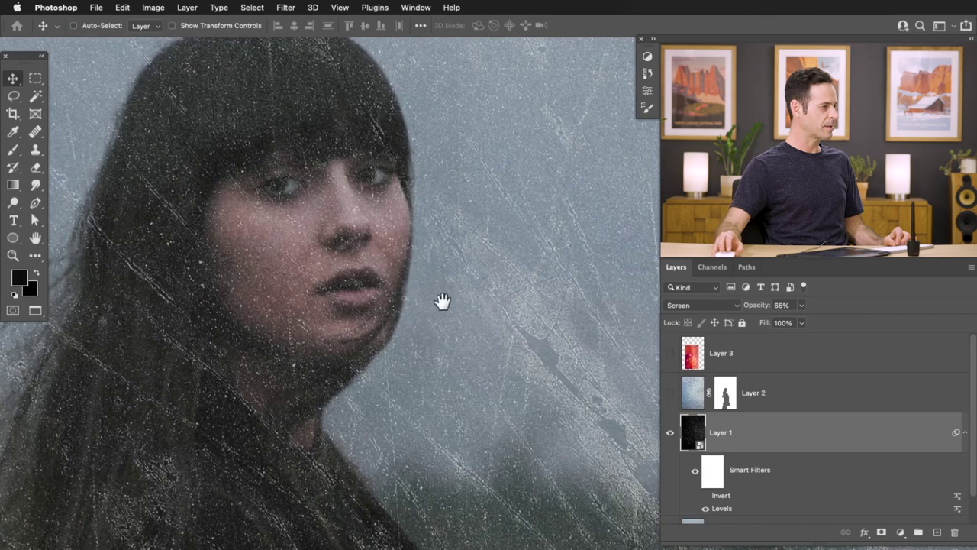
Lower Layer 1's opacity to 40% and check the texture around the face.
{"action": "left_click_drag", "start_coordinate": [745, 312], "coordinate": [743, 313]}
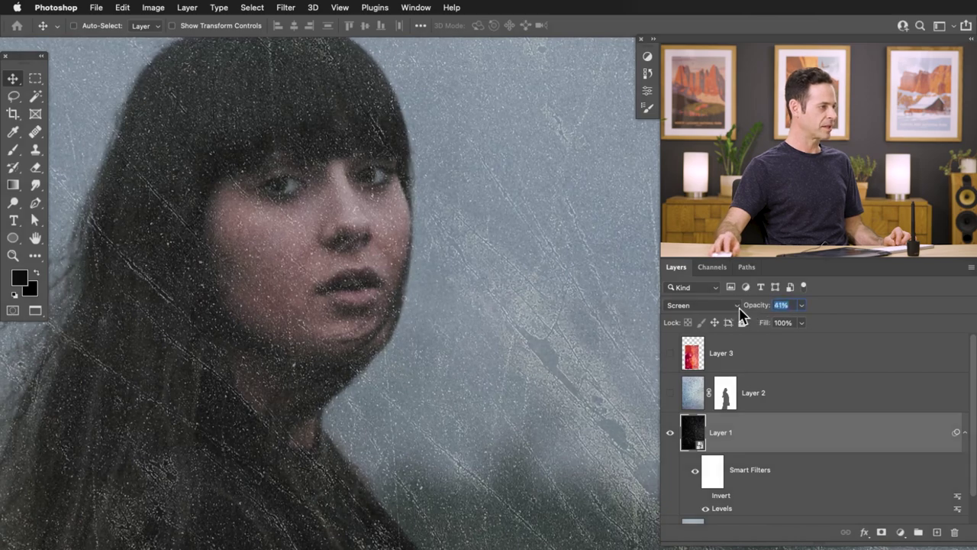
{"action": "scroll", "coordinate": [528, 349], "scroll_direction": "down", "scroll_amount": 3}
{"action": "scroll", "coordinate": [528, 349], "scroll_direction": "right", "scroll_amount": 4}
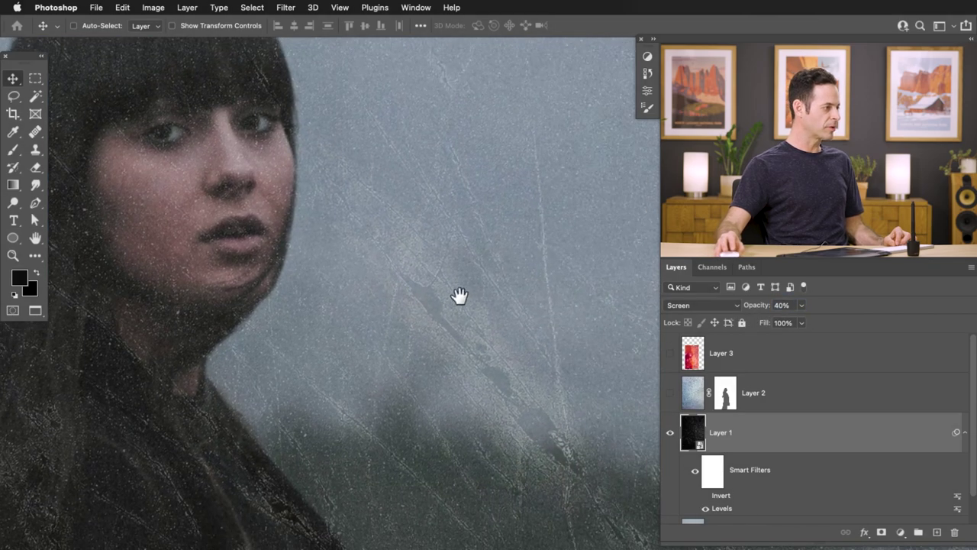
{"action": "left_click_drag", "start_coordinate": [334, 246], "coordinate": [397, 287]}
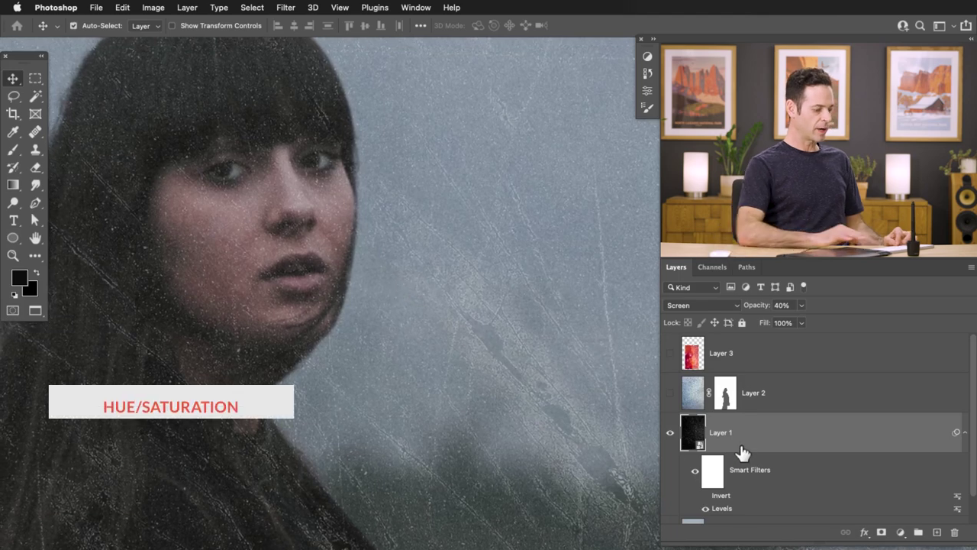
Colorize Layer 1 blue with a Hue/Saturation smart filter, using hue 214, saturation 55 and lightness -40.
{"action": "key", "text": "super+u"}
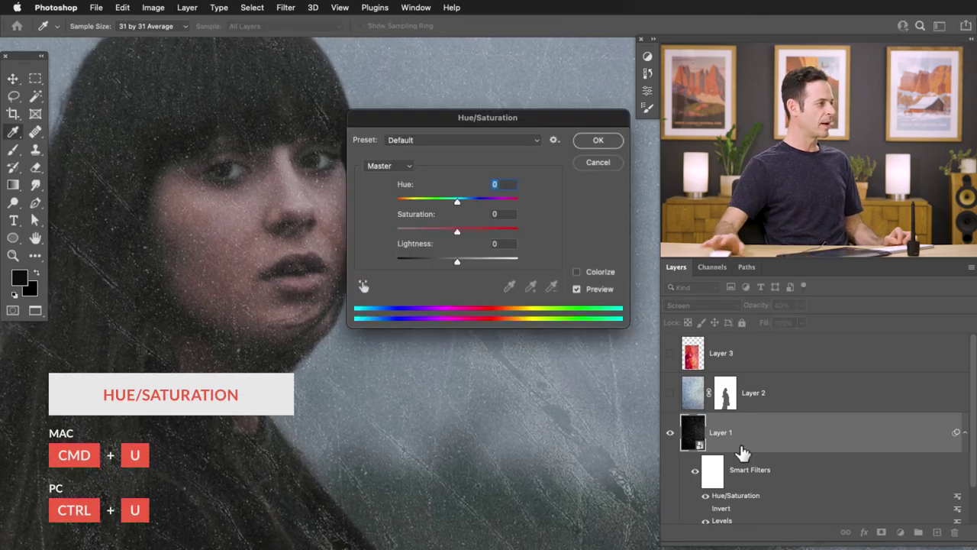
{"action": "left_click_drag", "start_coordinate": [478, 119], "coordinate": [483, 133]}
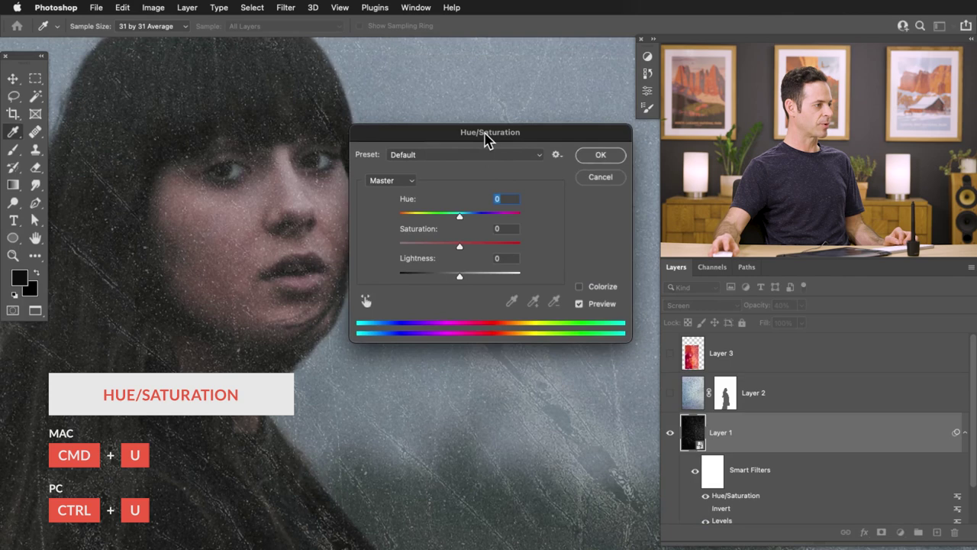
{"action": "left_click", "coordinate": [579, 288]}
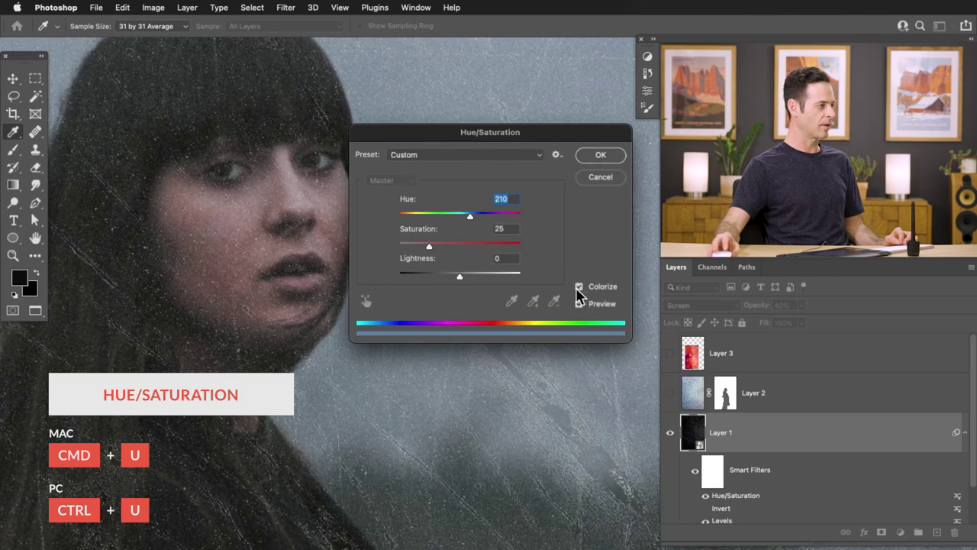
{"action": "left_click", "coordinate": [491, 246]}
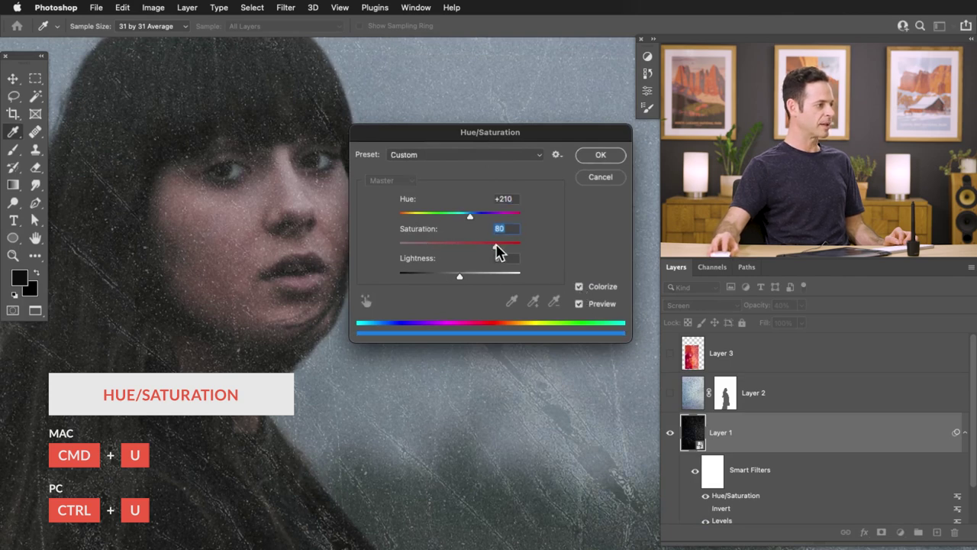
{"action": "left_click_drag", "start_coordinate": [491, 246], "coordinate": [520, 246]}
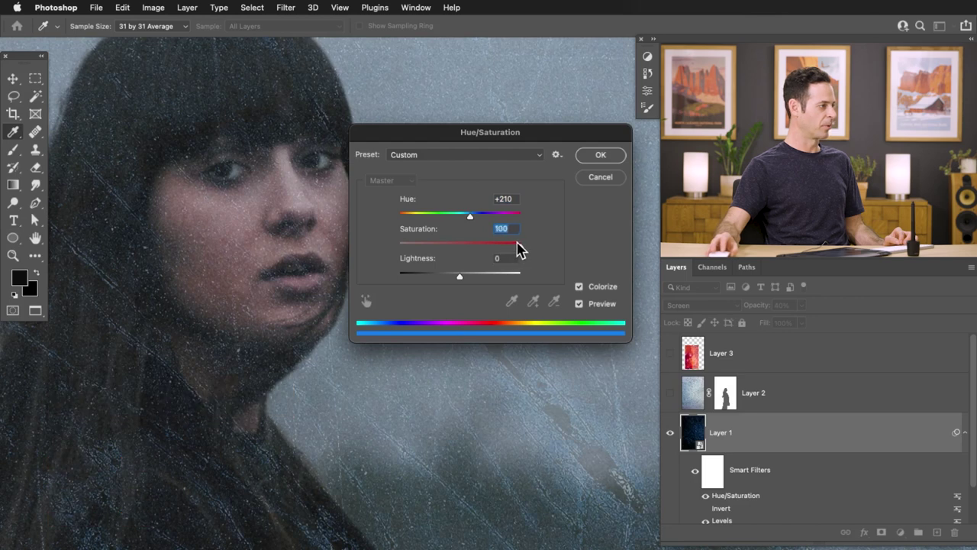
{"action": "left_click_drag", "start_coordinate": [483, 219], "coordinate": [514, 219]}
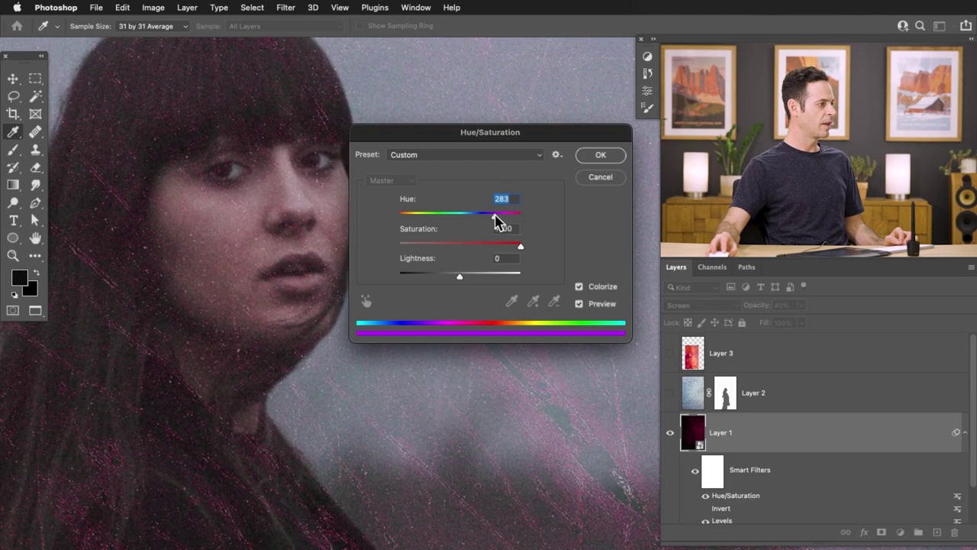
{"action": "left_click_drag", "start_coordinate": [469, 220], "coordinate": [468, 244]}
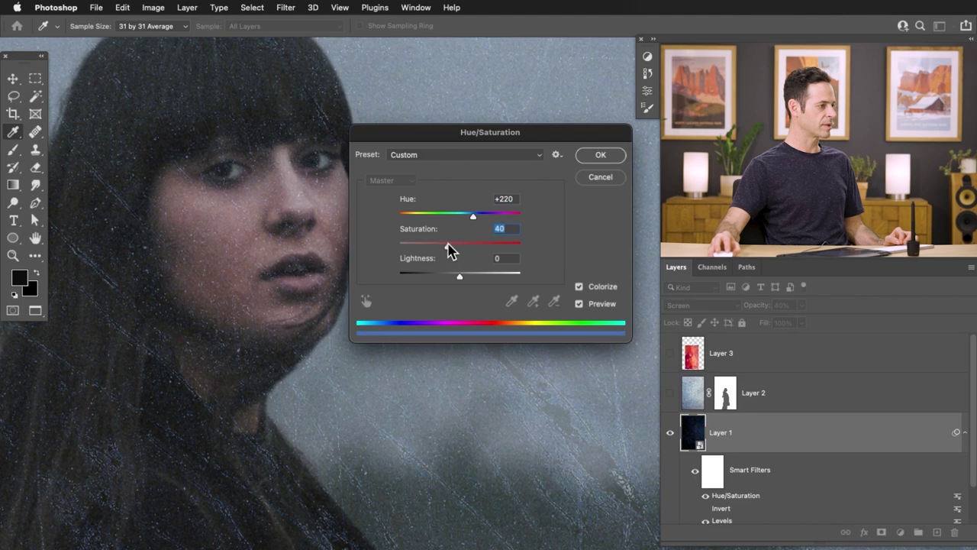
{"action": "left_click_drag", "start_coordinate": [448, 276], "coordinate": [437, 275]}
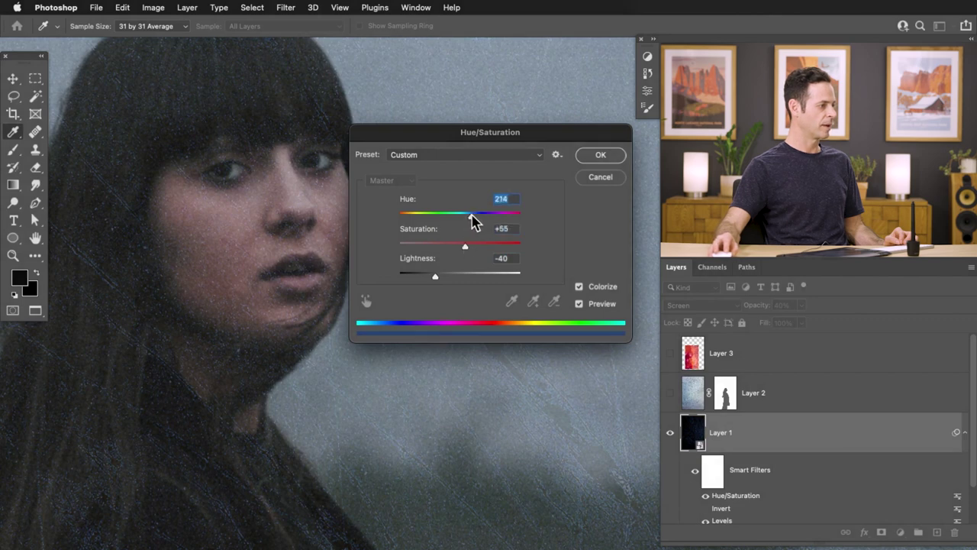
{"action": "left_click", "coordinate": [600, 157]}
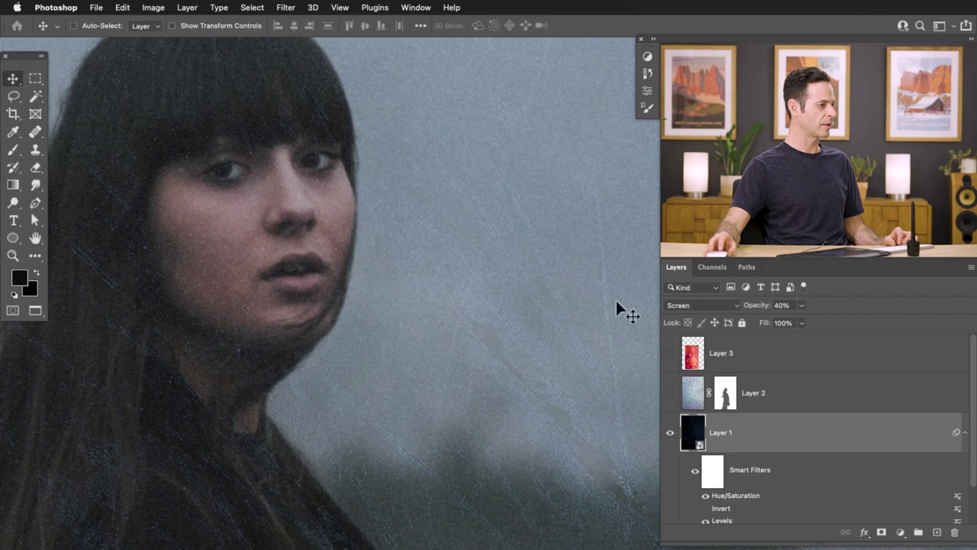
Toggle Layer 1's Hue/Saturation smart filter off and on to compare the tint, and view the whole image.
{"action": "scroll", "coordinate": [691, 469], "scroll_direction": "down", "scroll_amount": 2}
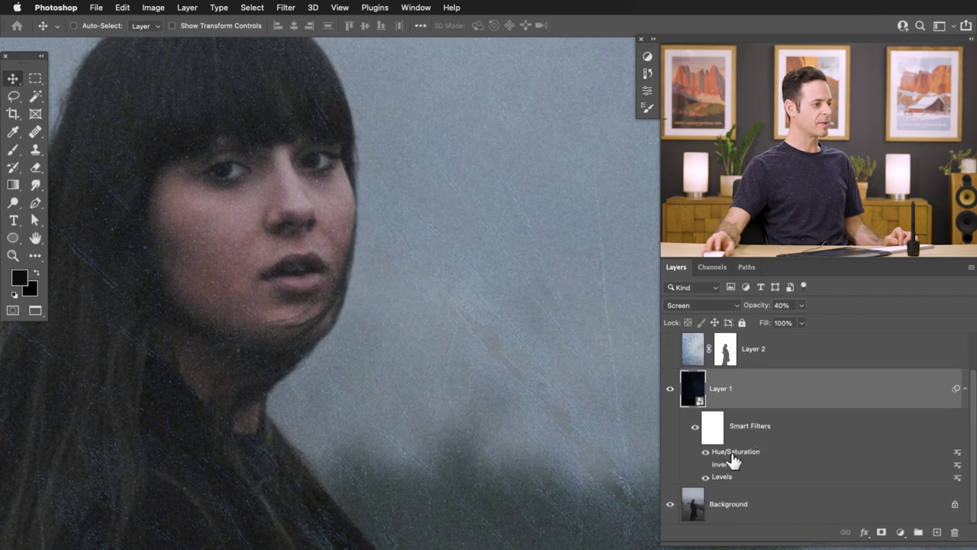
{"action": "left_click", "coordinate": [704, 458]}
{"action": "left_click", "coordinate": [705, 455]}
{"action": "left_click", "coordinate": [705, 456]}
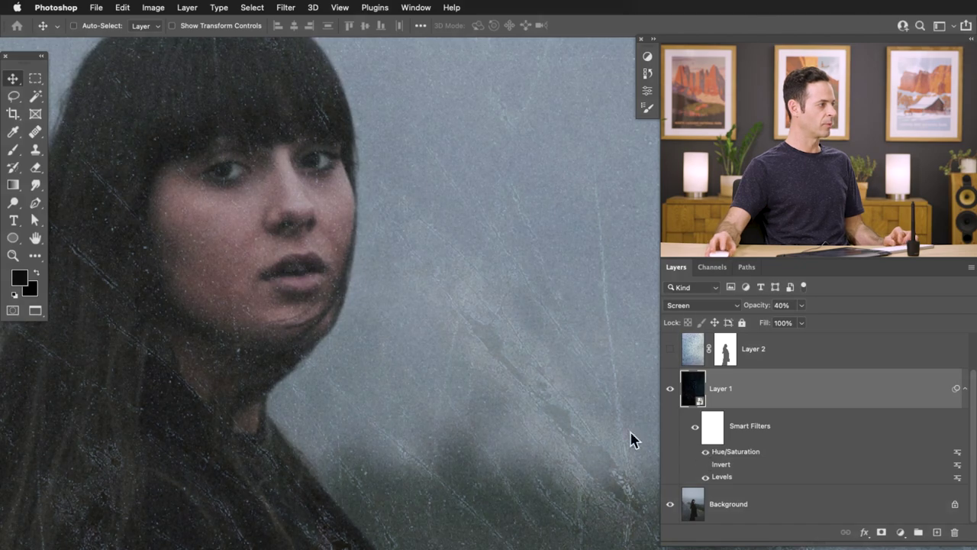
{"action": "key", "text": "super+0"}
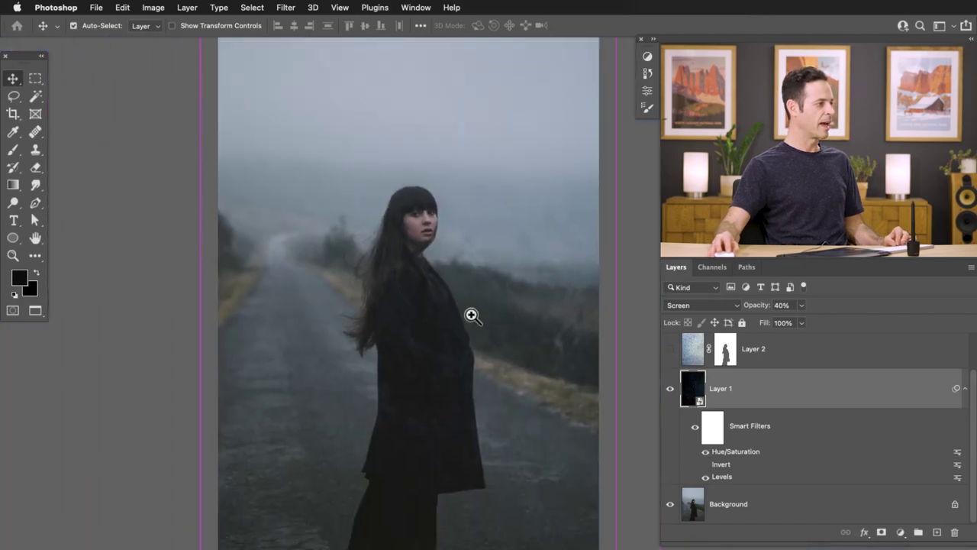
Toggle Layer 1's visibility off and on to compare the portrait with and without the blue texture.
{"action": "left_click_drag", "start_coordinate": [471, 315], "coordinate": [456, 314]}
{"action": "left_click", "coordinate": [670, 390]}
{"action": "left_click", "coordinate": [671, 389]}
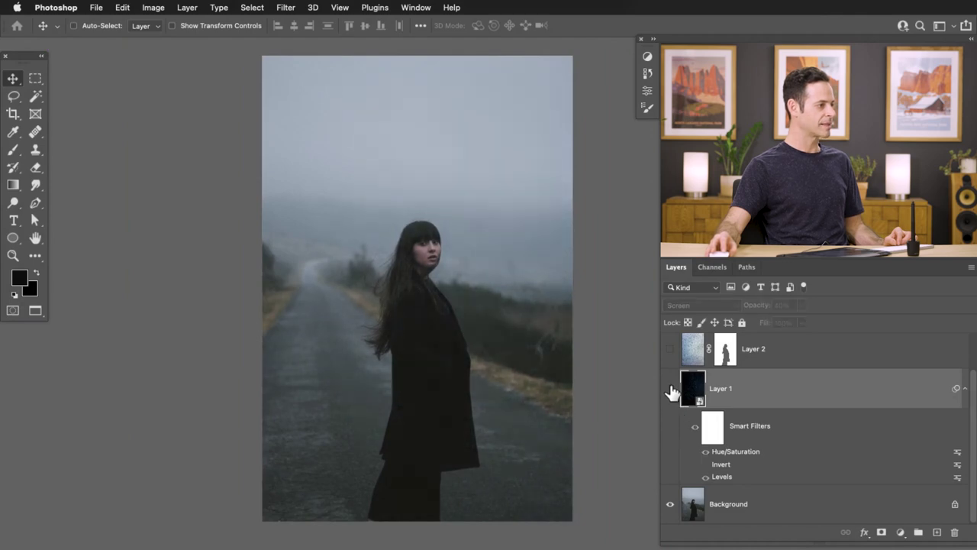
{"action": "left_click", "coordinate": [671, 389]}
{"action": "left_click", "coordinate": [671, 389]}
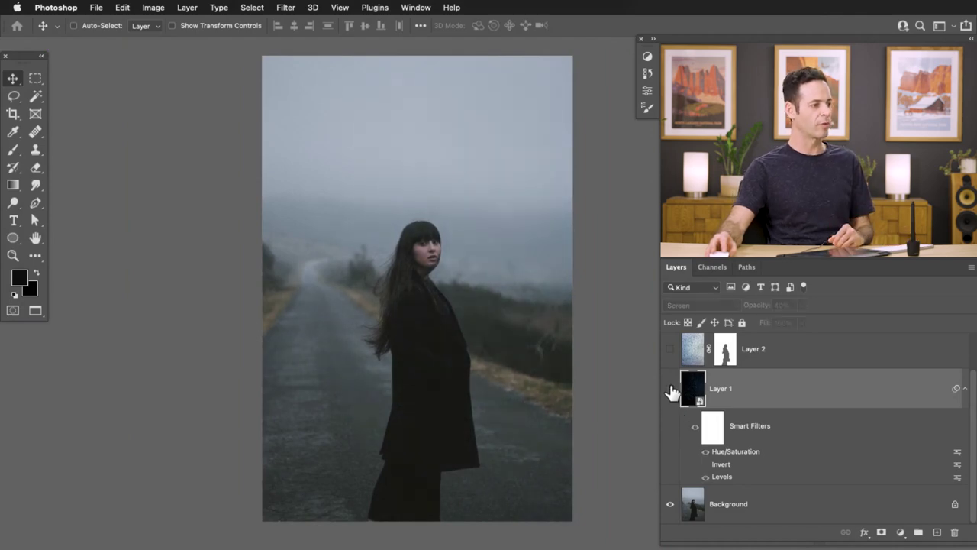
Collapse Layer 1's smart filter list, and show and select the red texture on Layer 3 with Layer 1 hidden.
{"action": "left_click", "coordinate": [965, 390]}
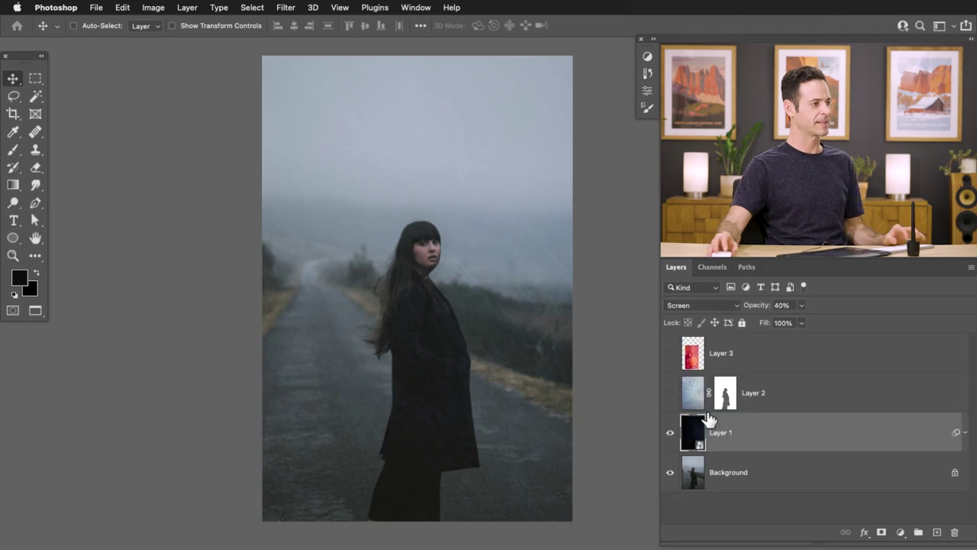
{"action": "left_click", "coordinate": [670, 352]}
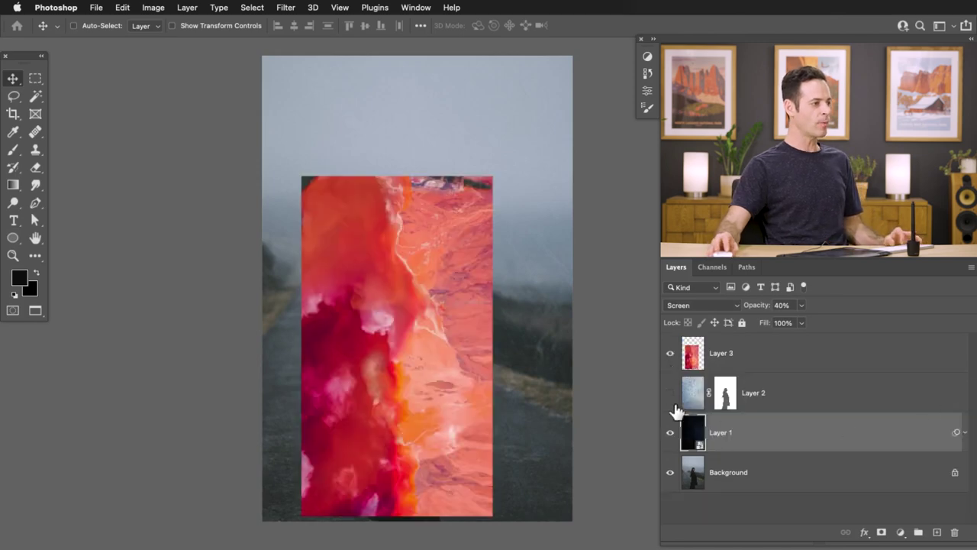
{"action": "left_click", "coordinate": [747, 361]}
{"action": "left_click_drag", "start_coordinate": [426, 316], "coordinate": [431, 356]}
{"action": "left_click_drag", "start_coordinate": [427, 391], "coordinate": [360, 396]}
{"action": "left_click_drag", "start_coordinate": [459, 405], "coordinate": [415, 359]}
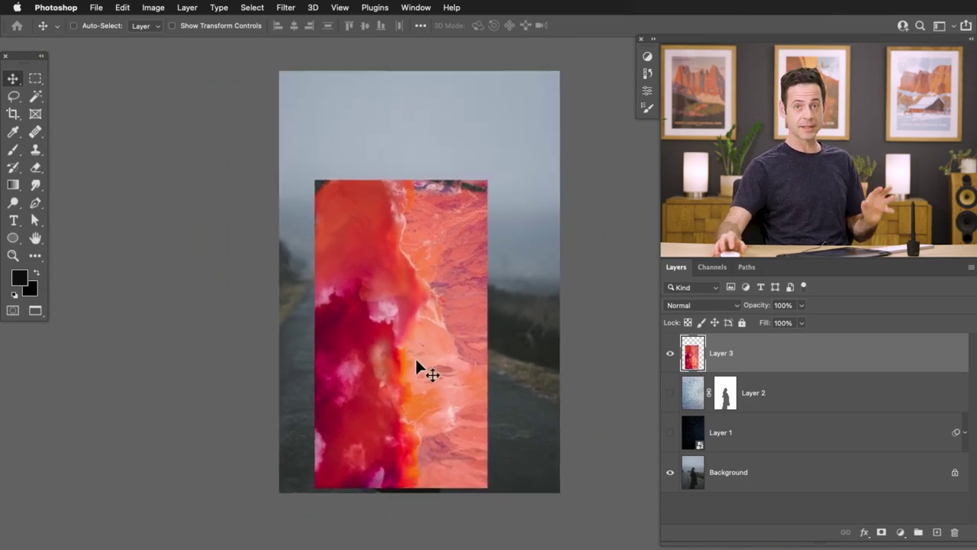
Scale Layer 3 up proportionally to about 179% and position it to cover the whole canvas.
{"action": "key", "text": "super+t"}
{"action": "left_click_drag", "start_coordinate": [493, 177], "coordinate": [611, 99]}
{"action": "left_click_drag", "start_coordinate": [438, 287], "coordinate": [458, 257]}
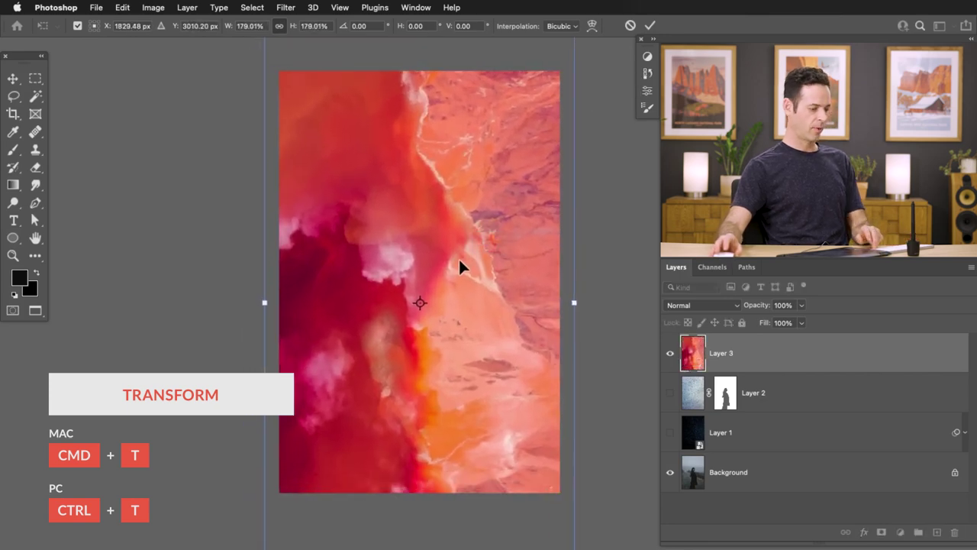
{"action": "key", "text": "Return"}
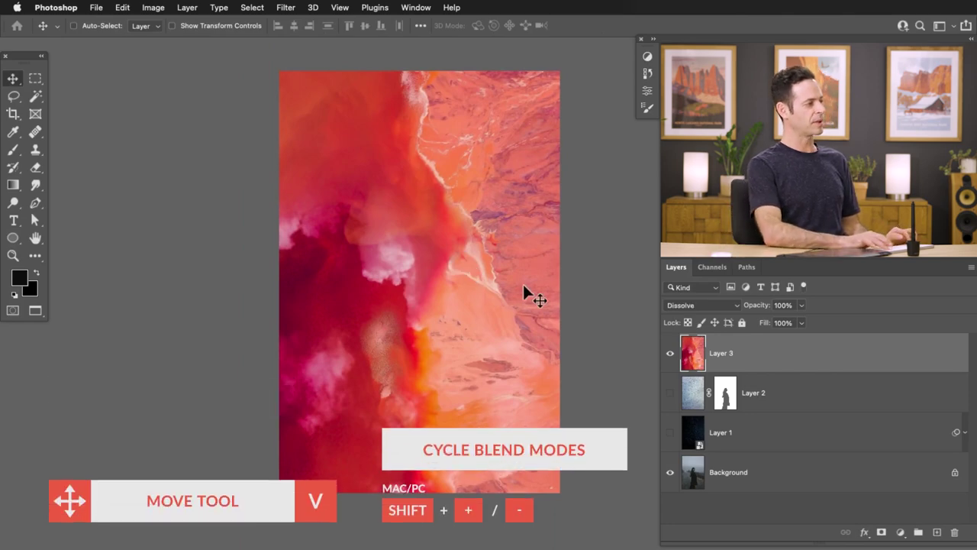
Cycle Layer 3 through the blend modes from Darken to Screen, settle on Lighten and shift the texture slightly up and right.
{"action": "key", "text": "shift+plus"}
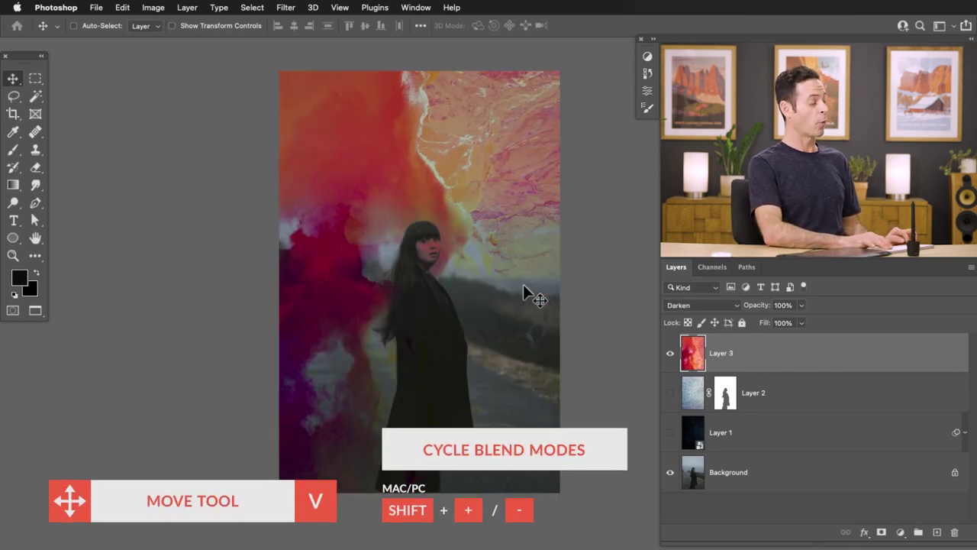
{"action": "key", "text": "shift+plus"}
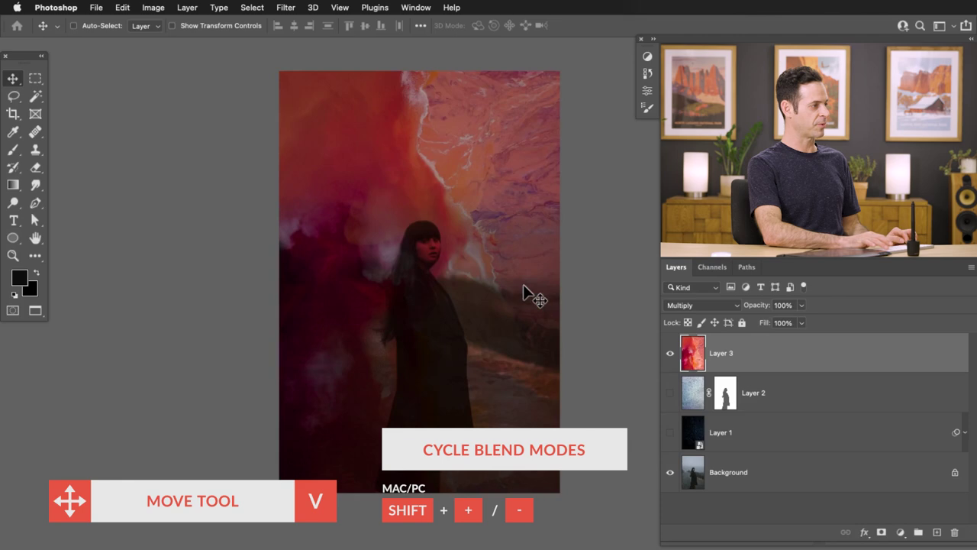
{"action": "key", "text": "shift+plus"}
{"action": "key", "text": "shift+plus"}
{"action": "key", "text": "shift+plus"}
{"action": "key", "text": "shift+plus"}
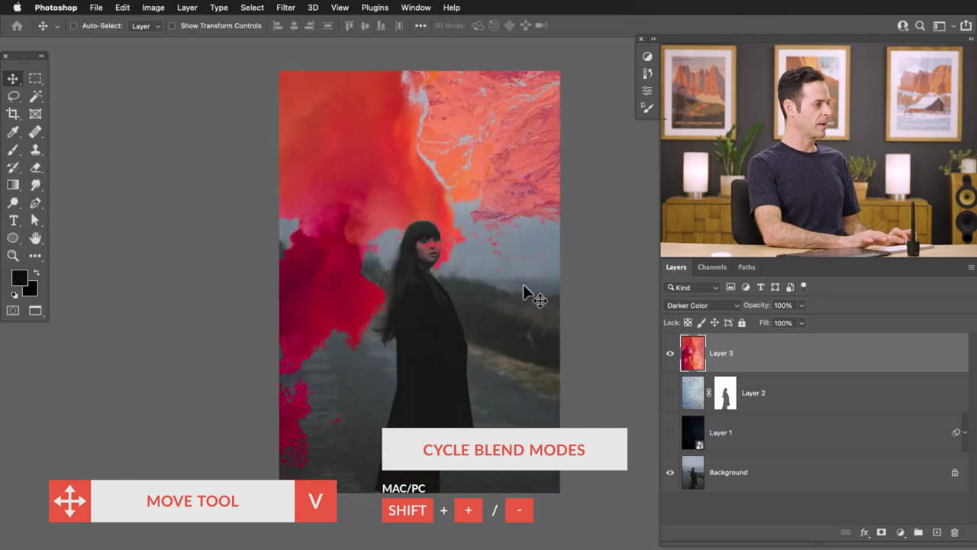
{"action": "key", "text": "shift+plus"}
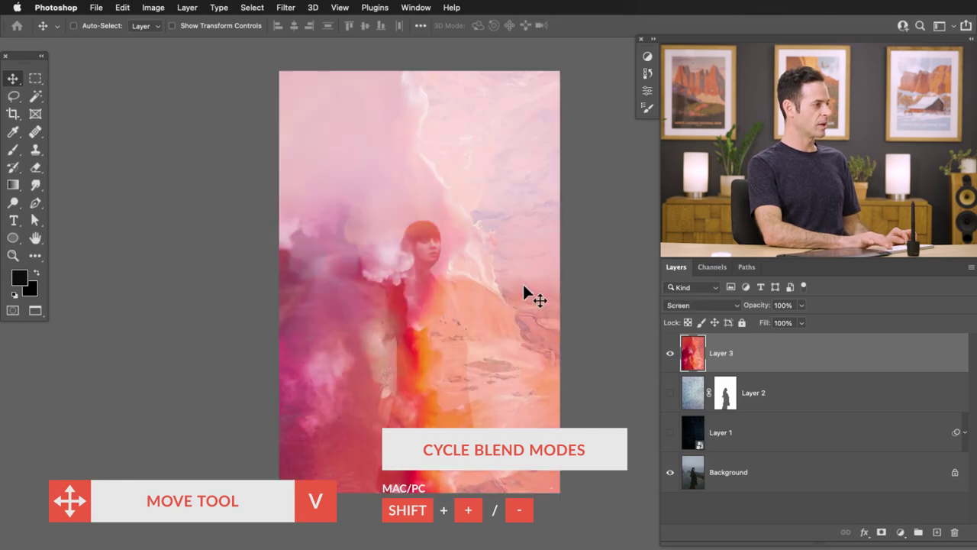
{"action": "key", "text": "shift+minus"}
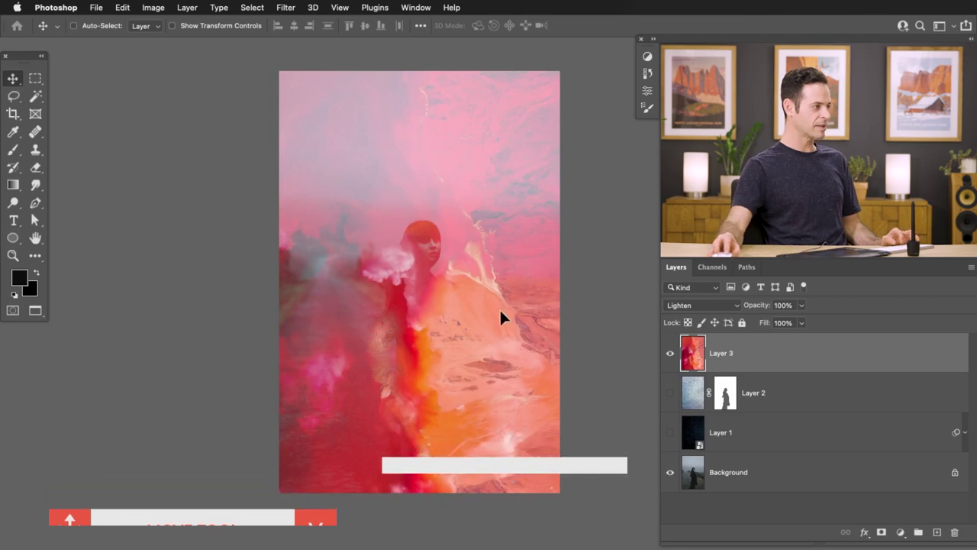
{"action": "left_click_drag", "start_coordinate": [501, 312], "coordinate": [507, 291]}
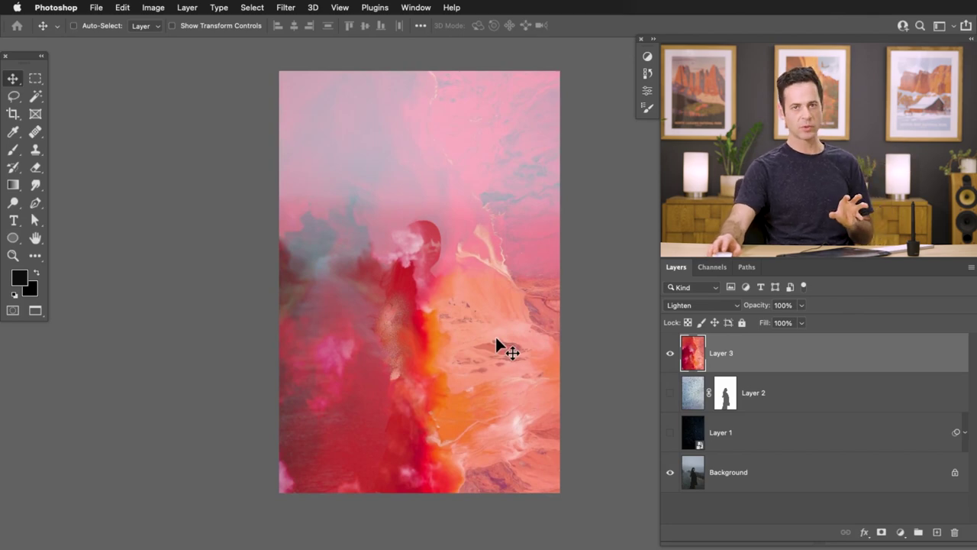
Reset Layer 3 to Normal, convert it to a smart object and set its blend mode to Lighten.
{"action": "left_click", "coordinate": [690, 313]}
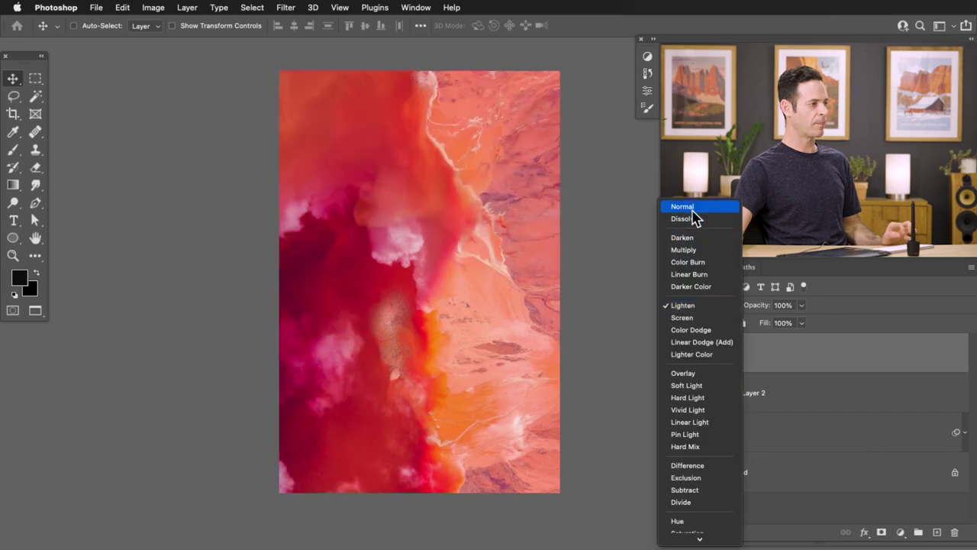
{"action": "left_click", "coordinate": [682, 206]}
{"action": "right_click", "coordinate": [766, 349]}
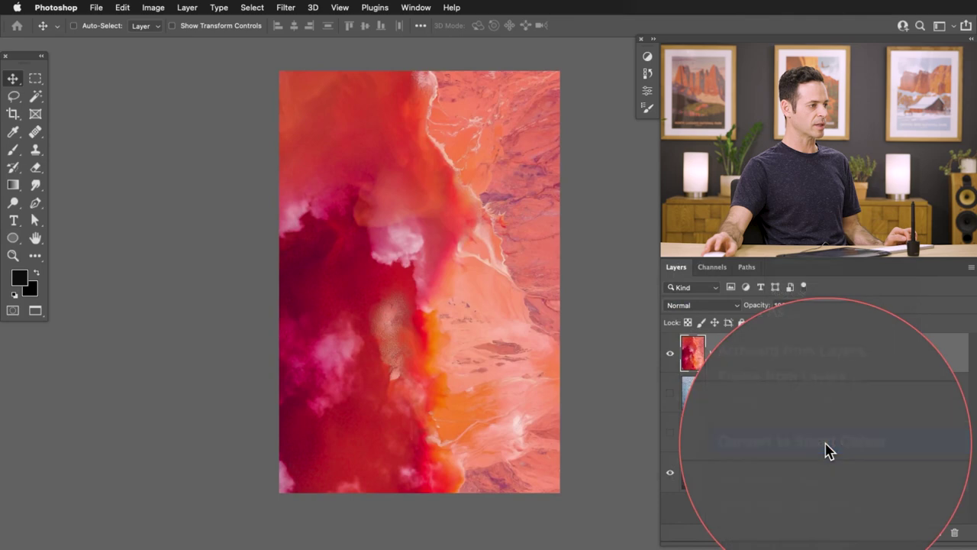
{"action": "left_click", "coordinate": [827, 451]}
{"action": "left_click", "coordinate": [696, 309]}
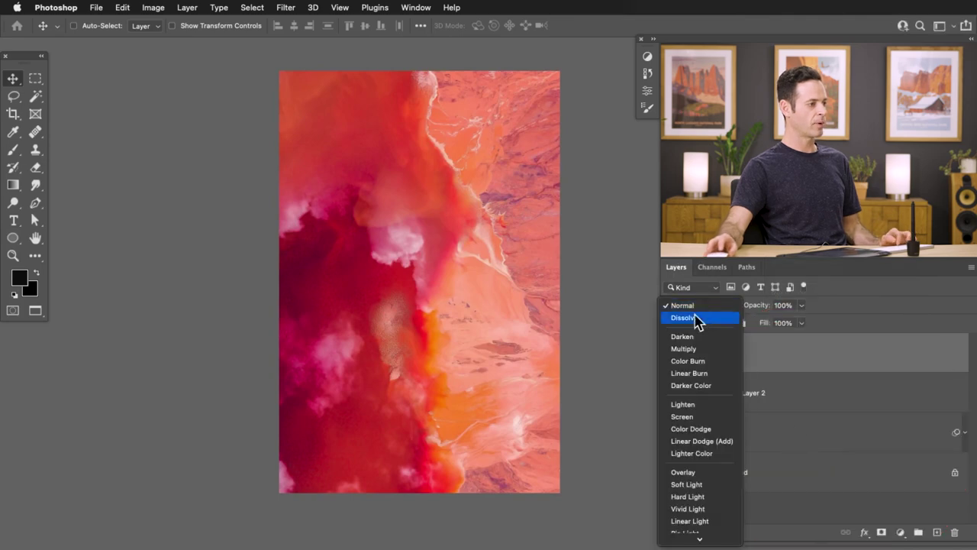
{"action": "left_click", "coordinate": [699, 405]}
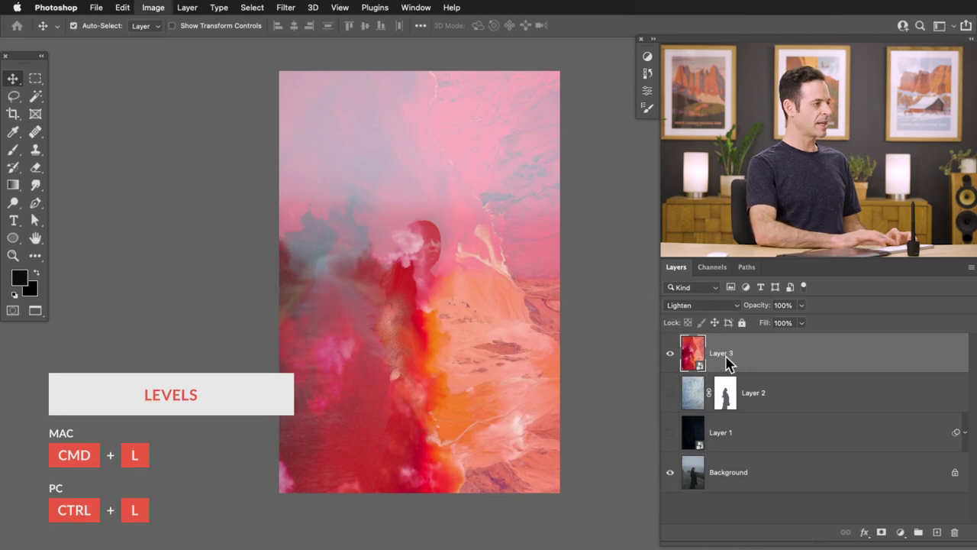
Darken Layer 3's midtones with a Levels smart filter, setting the midtone input to 0.60.
{"action": "key", "text": "super+l"}
{"action": "left_click_drag", "start_coordinate": [504, 119], "coordinate": [213, 111]}
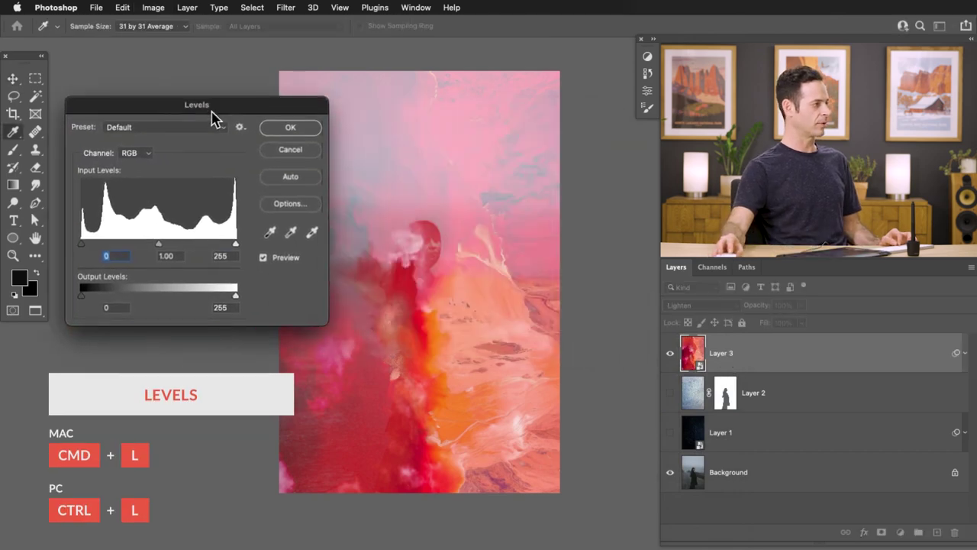
{"action": "mouse_move", "coordinate": [175, 248]}
{"action": "left_mouse_down"}
{"action": "mouse_move", "coordinate": [207, 249]}
{"action": "mouse_move", "coordinate": [183, 244]}
{"action": "left_mouse_up"}
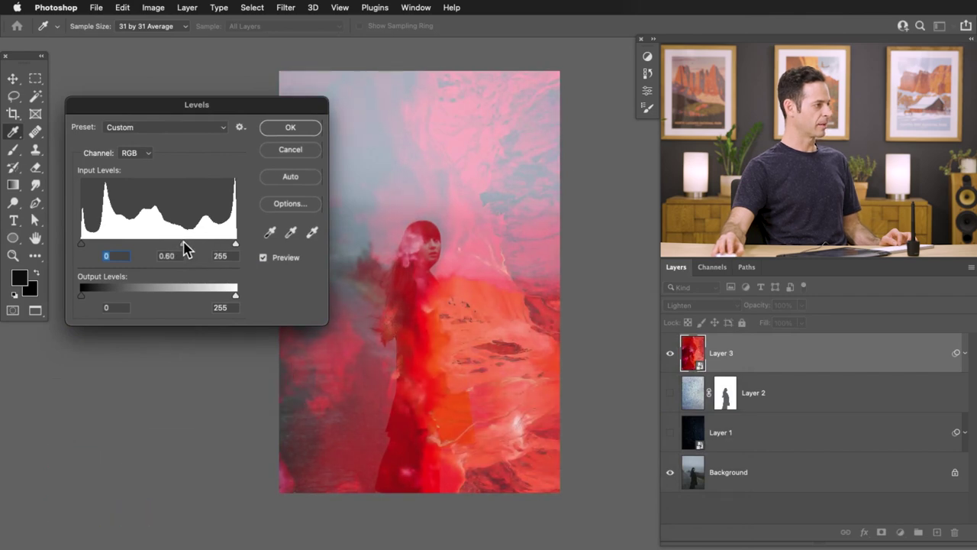
{"action": "left_click", "coordinate": [290, 127]}
Scale Layer 3 to about 156% and reposition it so the red smoke surrounds the woman.
{"action": "key", "text": "ctrl+minus"}
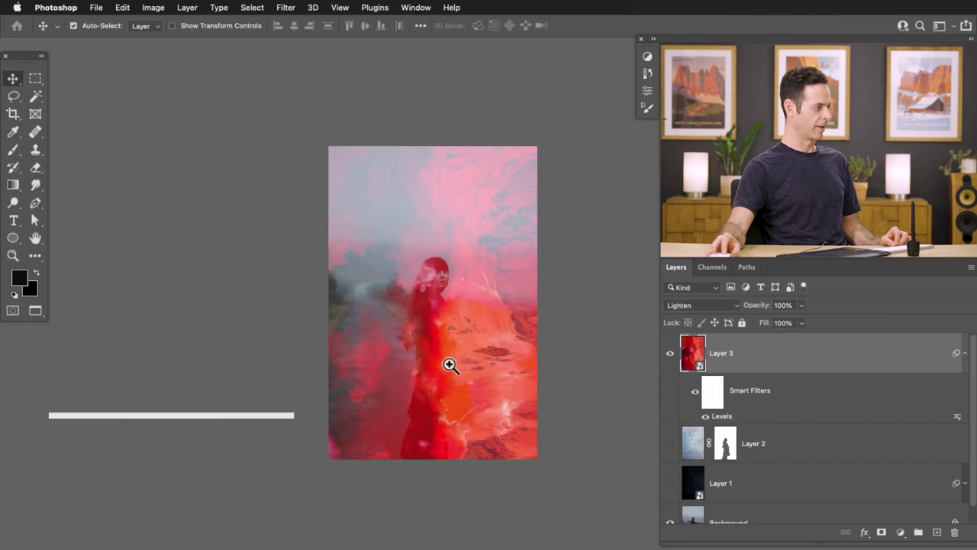
{"action": "key", "text": "ctrl+t"}
{"action": "left_click_drag", "start_coordinate": [524, 487], "coordinate": [692, 524]}
{"action": "left_click_drag", "start_coordinate": [563, 463], "coordinate": [563, 342]}
{"action": "key", "text": "super+minus"}
{"action": "left_click_drag", "start_coordinate": [535, 483], "coordinate": [572, 544]}
{"action": "left_click_drag", "start_coordinate": [504, 408], "coordinate": [501, 378]}
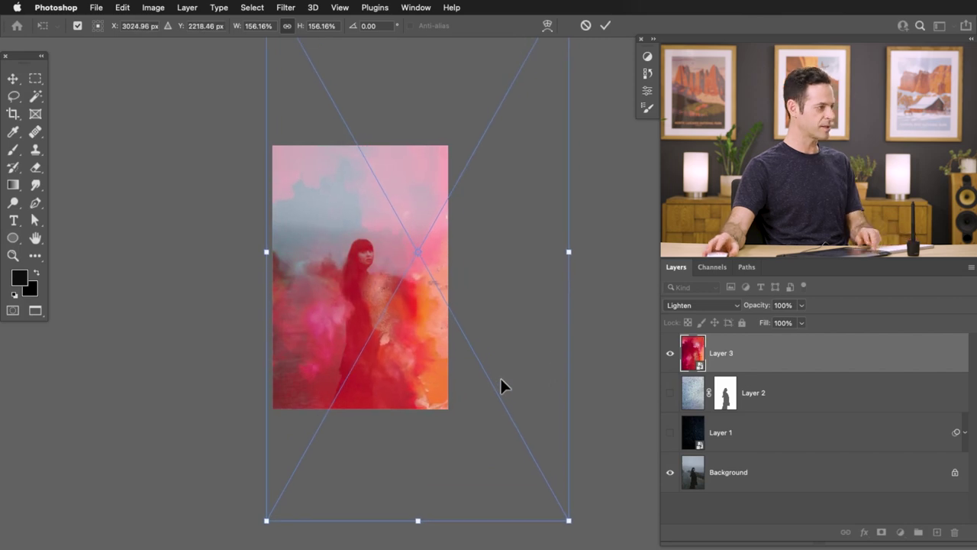
{"action": "key", "text": "Return"}
{"action": "left_click_drag", "start_coordinate": [356, 292], "coordinate": [448, 305]}
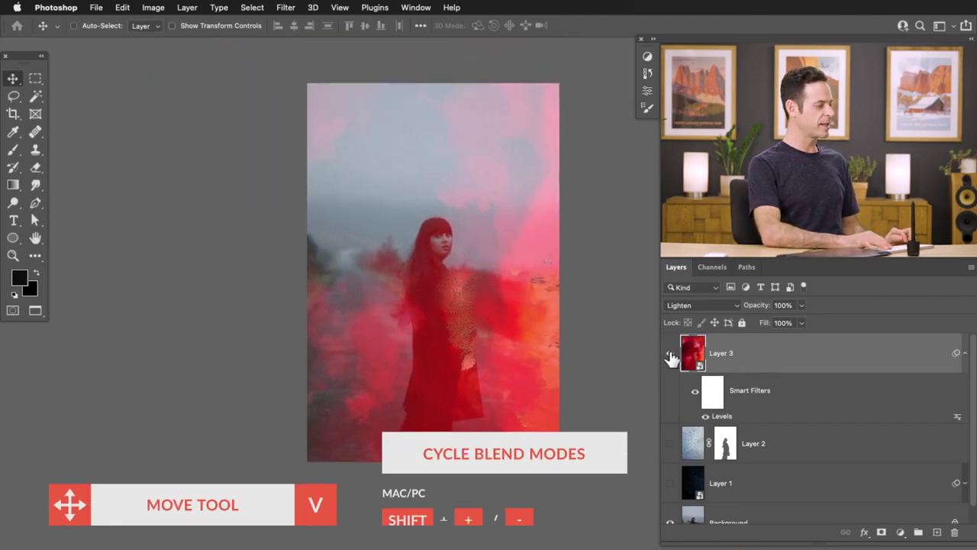
Cycle Layer 3 back and forth through blend modes such as Lighter Color and Overlay, and settle on Screen.
{"action": "key", "text": "shift+plus"}
{"action": "key", "text": "shift+plus"}
{"action": "key", "text": "shift+plus"}
{"action": "key", "text": "shift+plus"}
{"action": "key", "text": "shift+minus"}
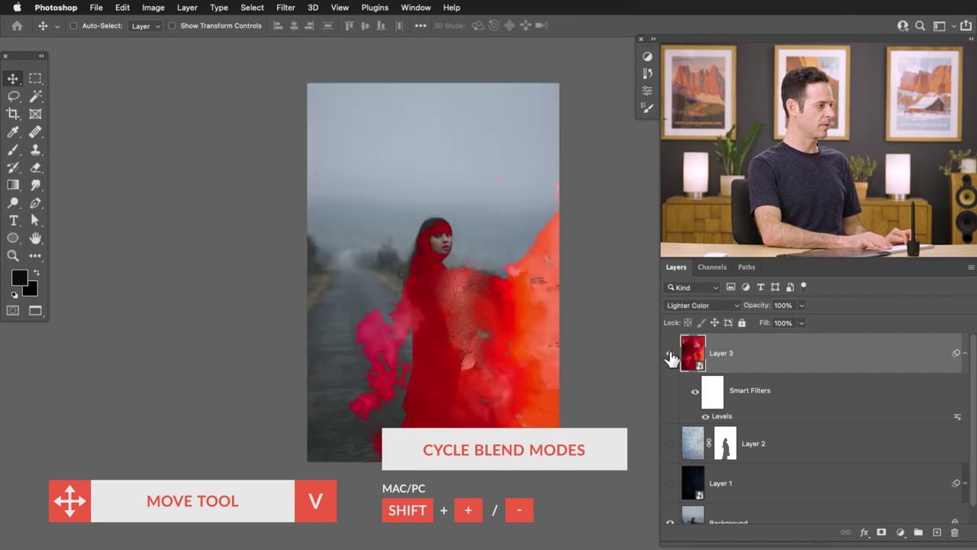
{"action": "key", "text": "shift+plus"}
{"action": "key", "text": "shift+plus"}
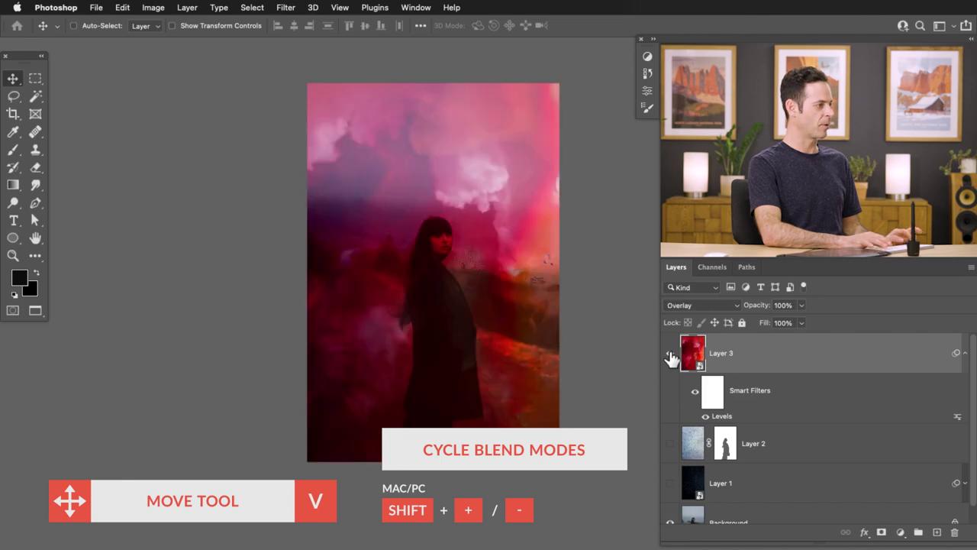
{"action": "key", "text": "shift+plus"}
{"action": "key", "text": "shift+minus"}
{"action": "key", "text": "shift+minus"}
{"action": "key", "text": "shift+minus"}
{"action": "key", "text": "shift+minus"}
{"action": "key", "text": "shift+minus"}
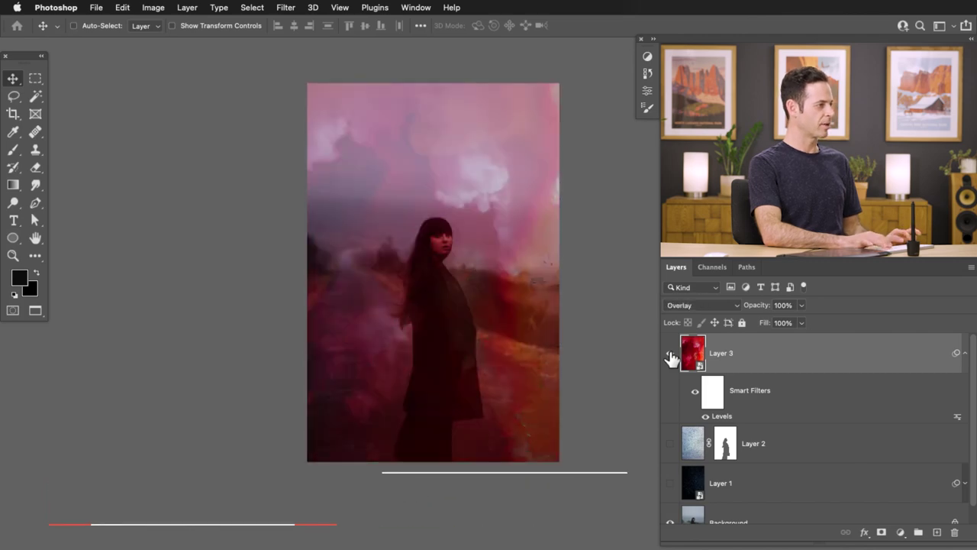
{"action": "key", "text": "shift+minus"}
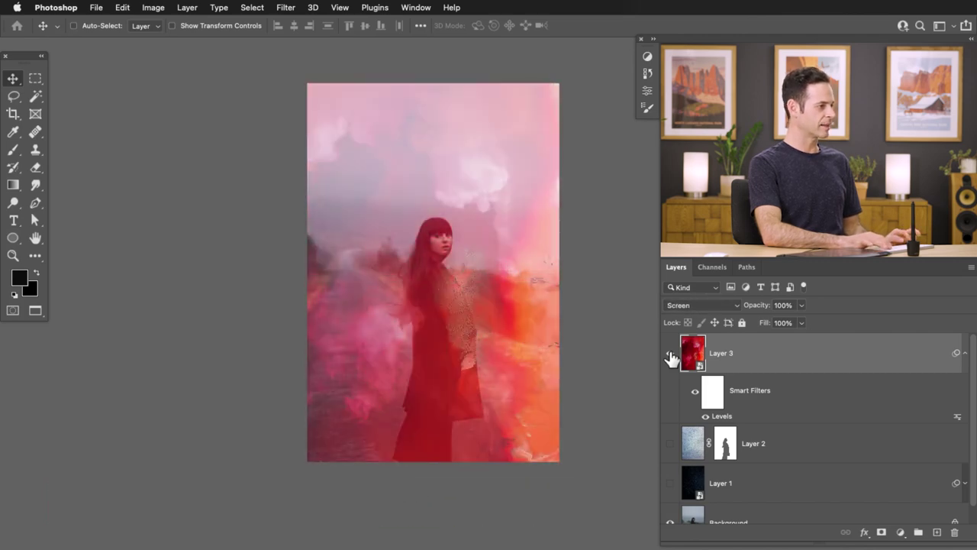
{"action": "key", "text": "shift+minus"}
{"action": "key", "text": "shift+plus"}
{"action": "key", "text": "shift+plus"}
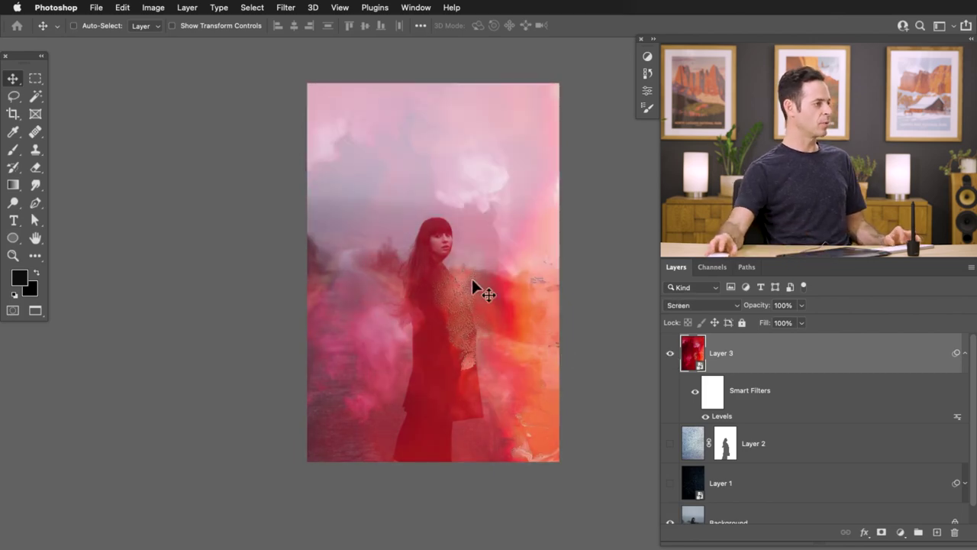
Colorize Layer 3 purple-blue with a Hue/Saturation smart filter, using hue 239 and saturation 25.
{"action": "key", "text": "super+u"}
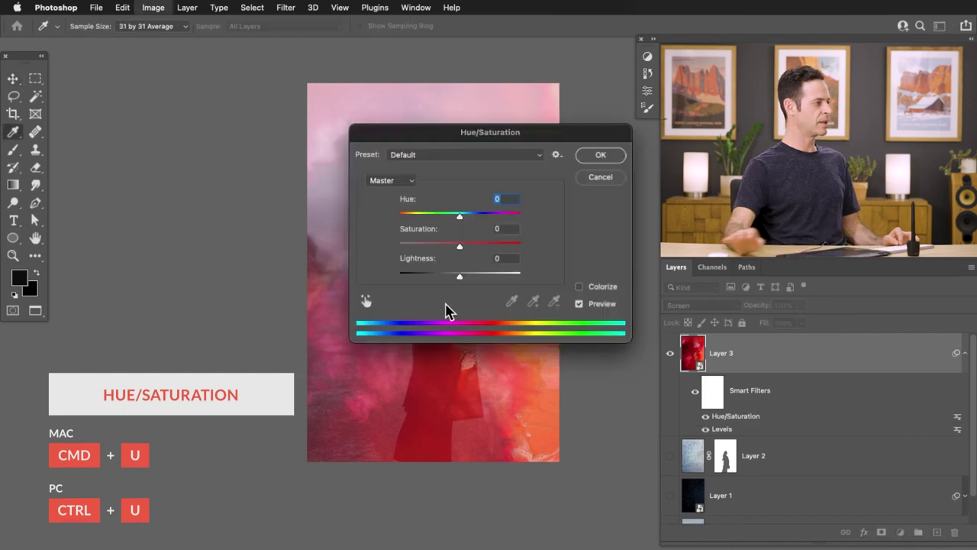
{"action": "left_click_drag", "start_coordinate": [491, 138], "coordinate": [166, 149]}
{"action": "left_click_drag", "start_coordinate": [131, 227], "coordinate": [197, 231]}
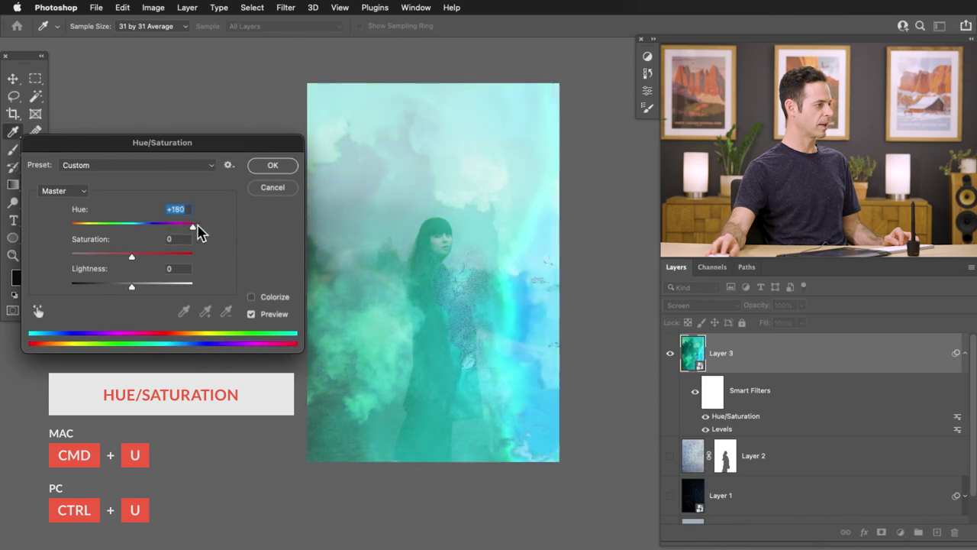
{"action": "left_click", "coordinate": [252, 298]}
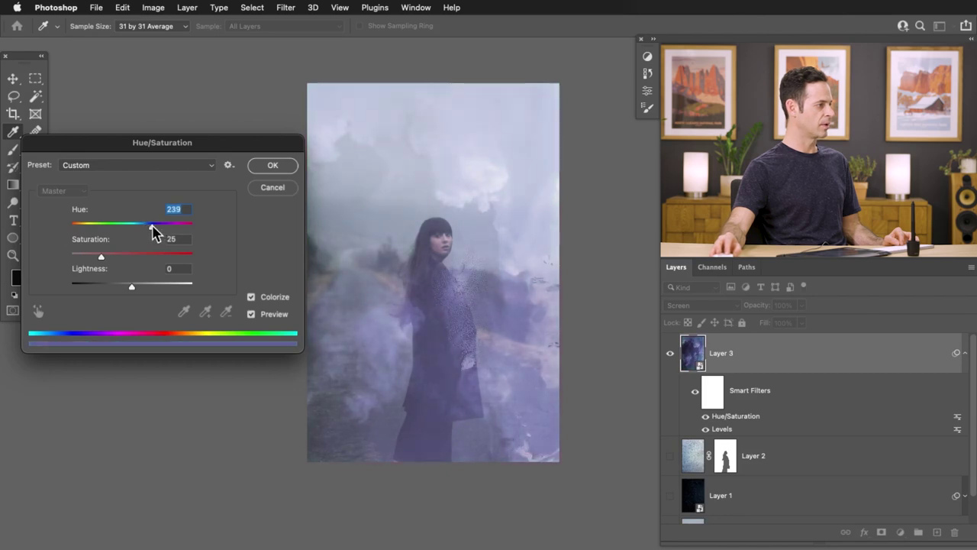
{"action": "left_click", "coordinate": [273, 171]}
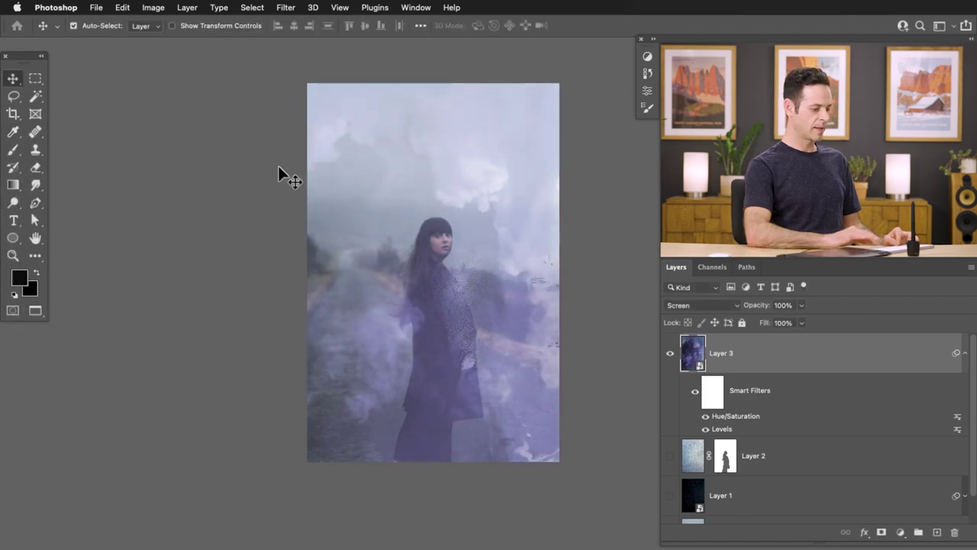
Edit Layer 3's existing Levels smart filter instead of adding another, setting the shadow input to 125.
{"action": "key", "text": "super+l"}
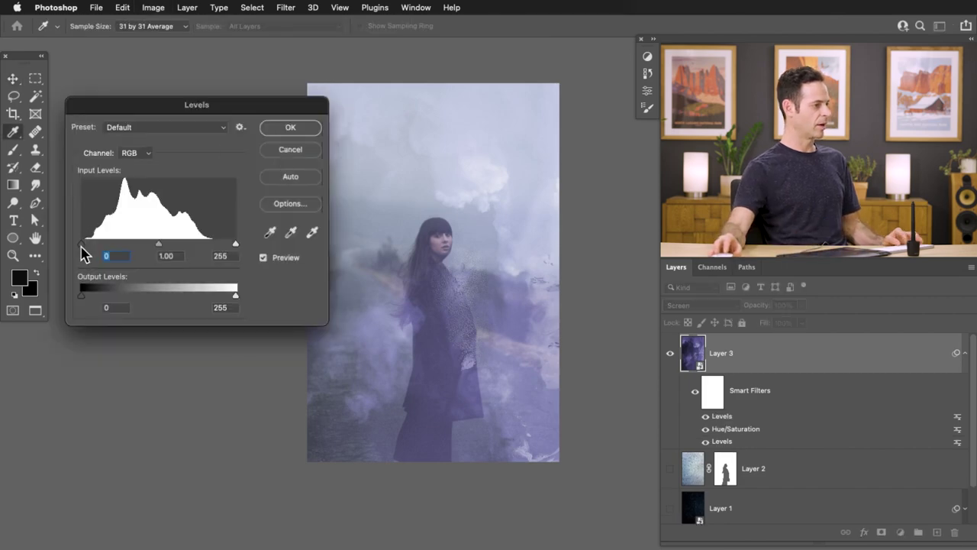
{"action": "key", "text": "Escape"}
{"action": "double_click", "coordinate": [722, 429]}
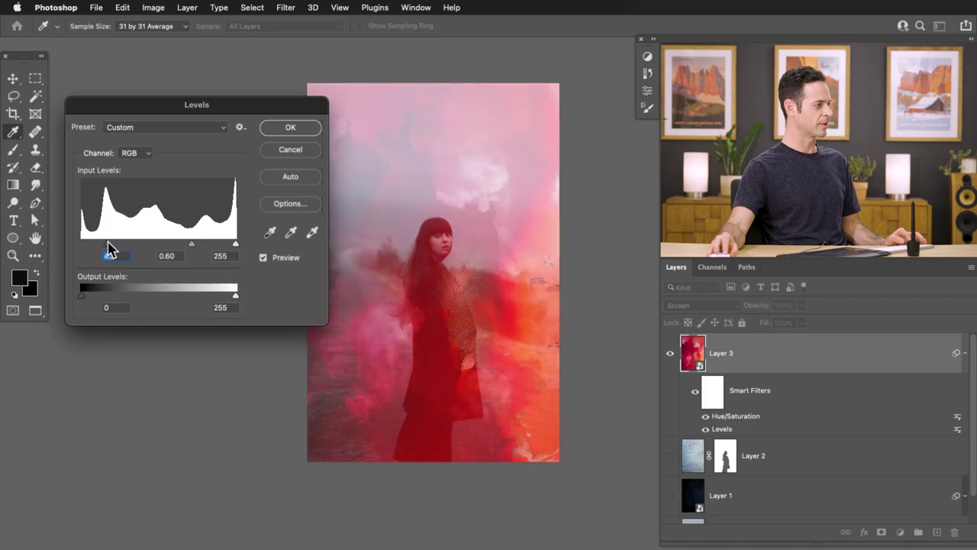
{"action": "left_click_drag", "start_coordinate": [130, 248], "coordinate": [160, 249]}
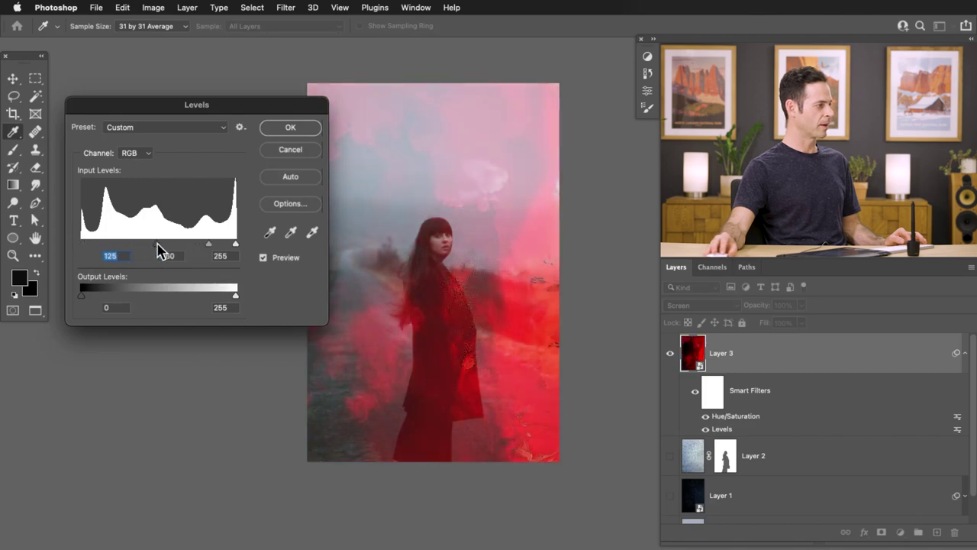
{"action": "left_click", "coordinate": [290, 128]}
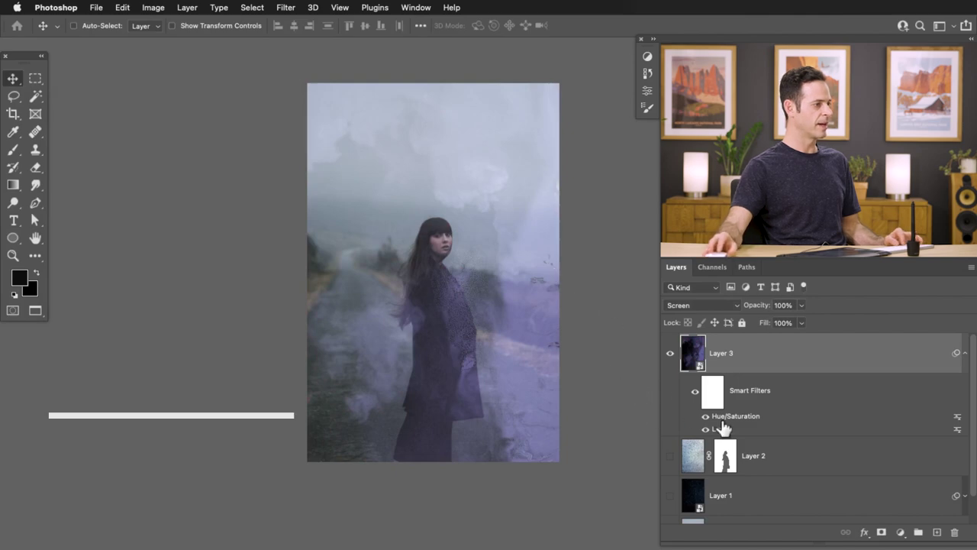
Flip Layer 3 vertically and rasterize the smart object with its filters.
{"action": "key", "text": "super+t"}
{"action": "right_click", "coordinate": [433, 217]}
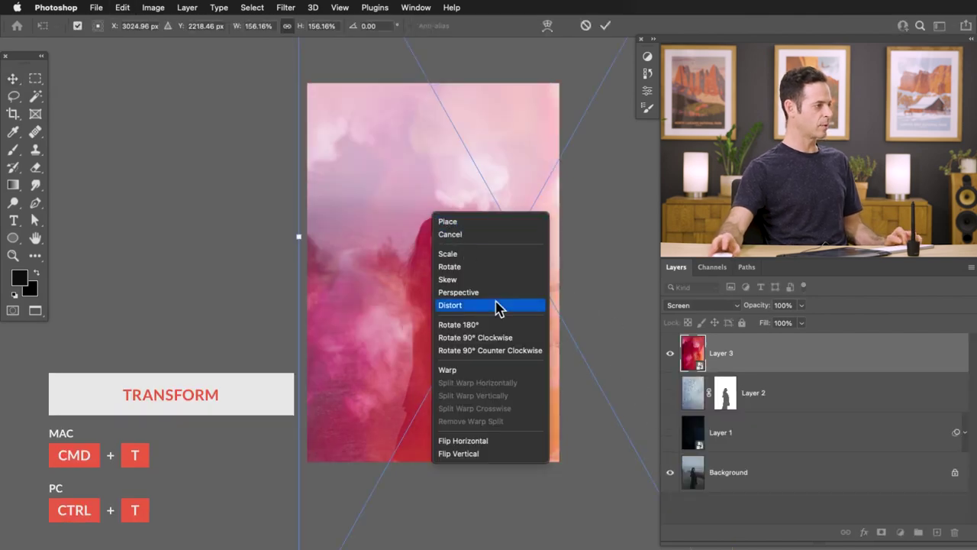
{"action": "left_click", "coordinate": [497, 456]}
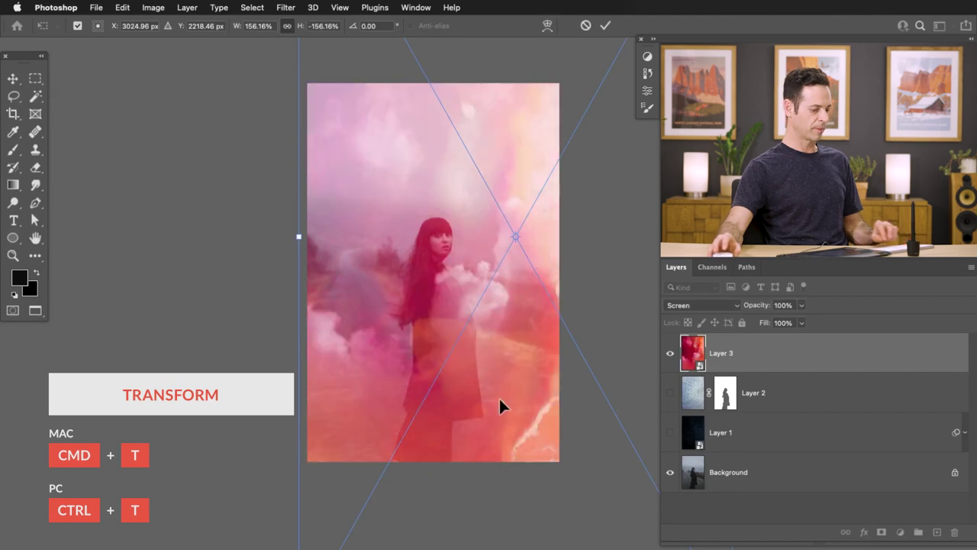
{"action": "key", "text": "Return"}
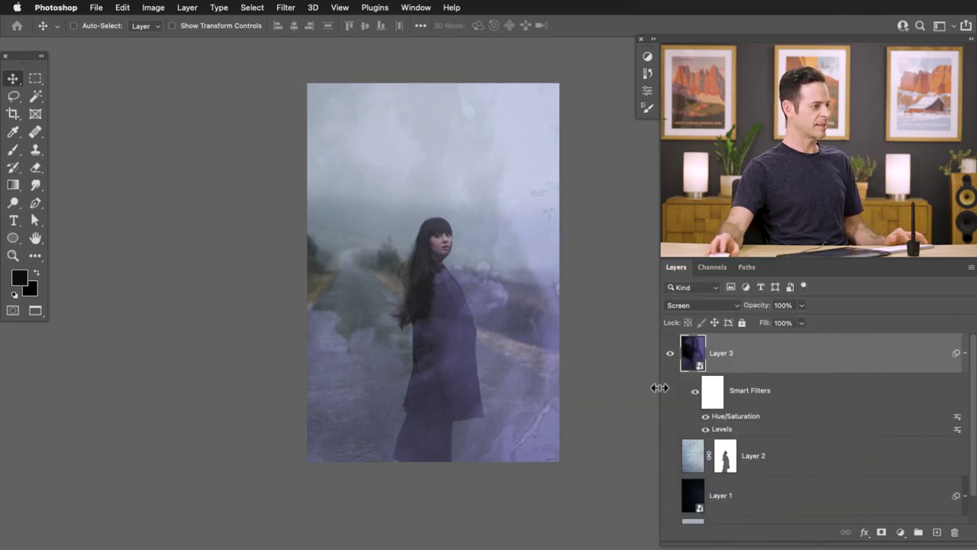
{"action": "right_click", "coordinate": [779, 357]}
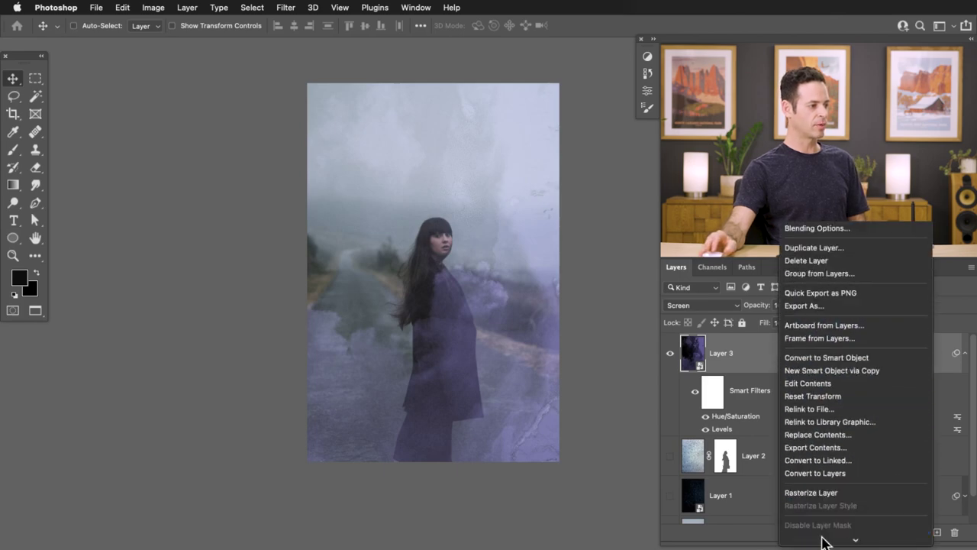
{"action": "left_click", "coordinate": [836, 495]}
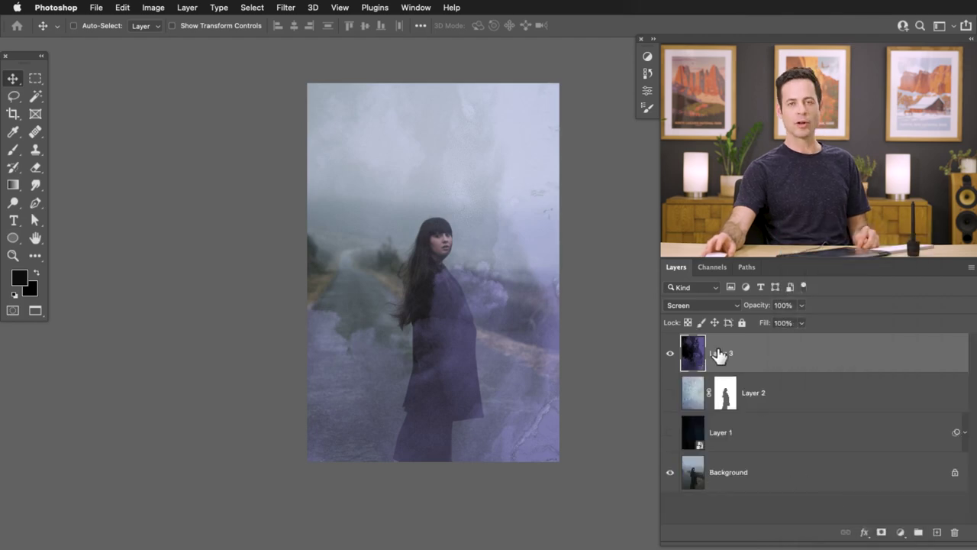
Free-transform the rasterized Layer 3, enlarging, rotating and repositioning it so the smoke covers the sky and the road beside the woman.
{"action": "key", "text": "super+t"}
{"action": "scroll", "coordinate": [519, 310], "scroll_direction": "down", "scroll_amount": 1}
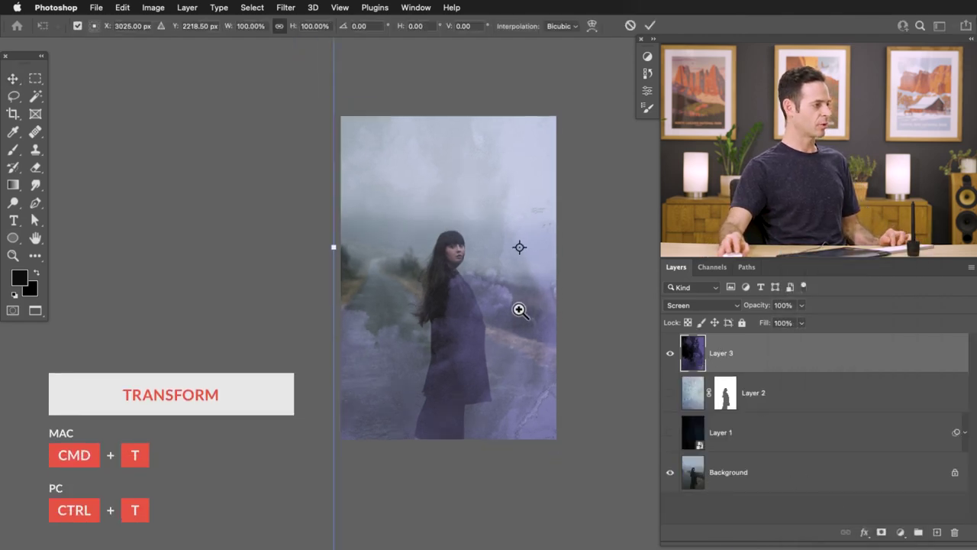
{"action": "scroll", "coordinate": [519, 310], "scroll_direction": "down", "scroll_amount": 1}
{"action": "left_click_drag", "start_coordinate": [616, 271], "coordinate": [439, 366]}
{"action": "left_click_drag", "start_coordinate": [286, 472], "coordinate": [178, 533]}
{"action": "left_click_drag", "start_coordinate": [365, 419], "coordinate": [364, 458]}
{"action": "left_click_drag", "start_coordinate": [451, 126], "coordinate": [404, 288]}
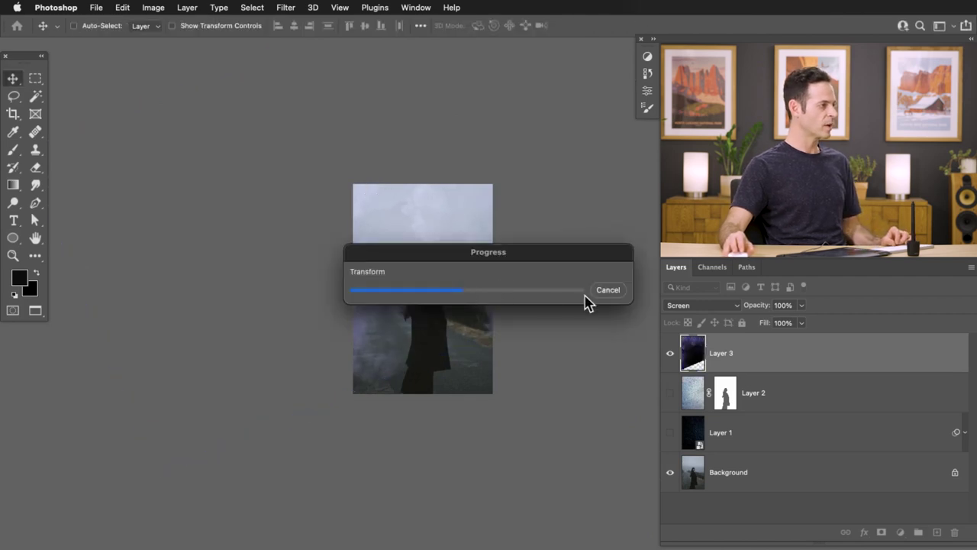
{"action": "key", "text": "super+plus"}
{"action": "key", "text": "super+plus"}
{"action": "key", "text": "super+plus"}
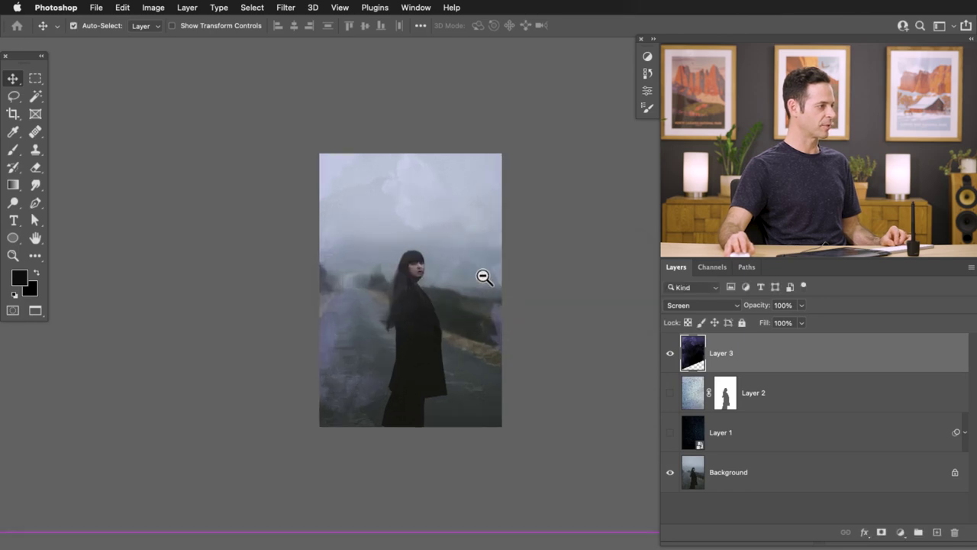
{"action": "key", "text": "super+minus"}
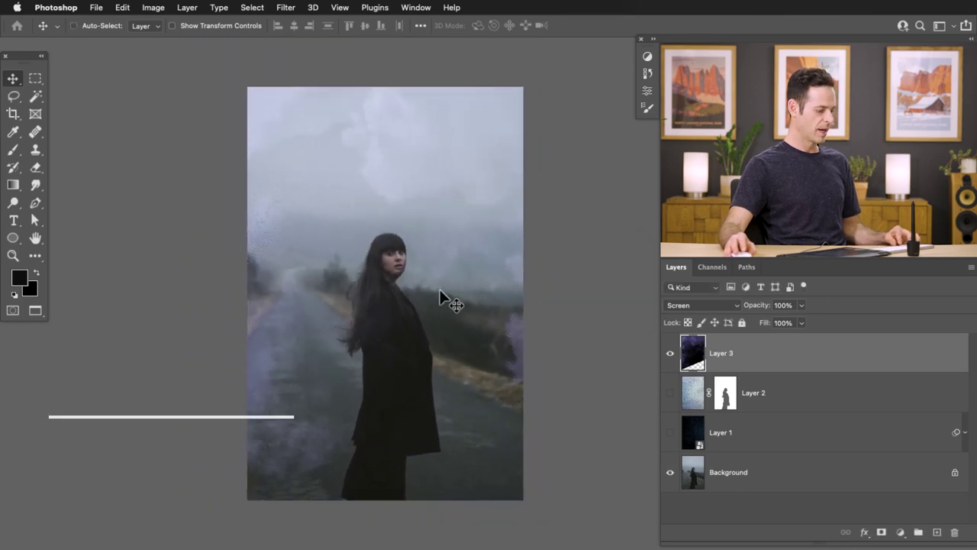
Shift Layer 3's hue to -20 with Hue/Saturation and lower the layer's opacity to 69%.
{"action": "key", "text": "super+u"}
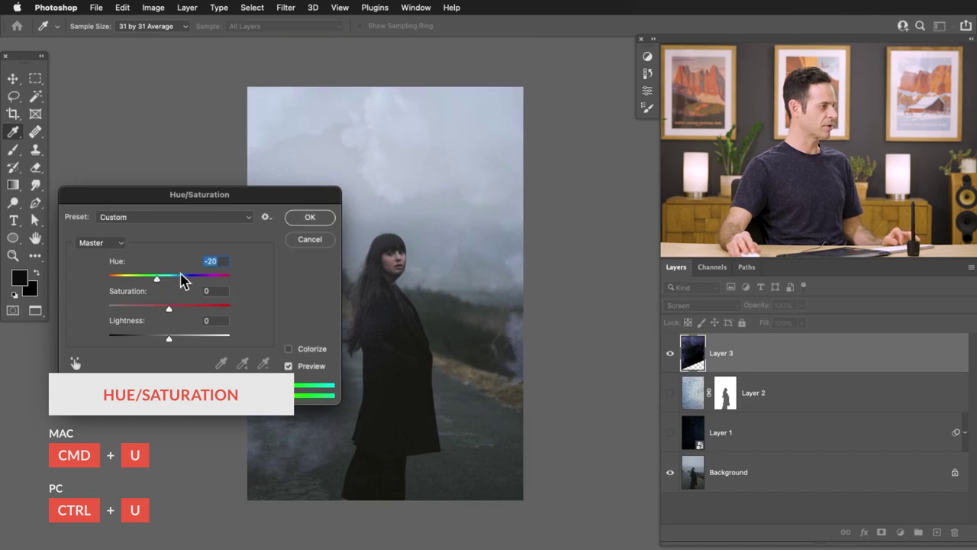
{"action": "left_click", "coordinate": [310, 218]}
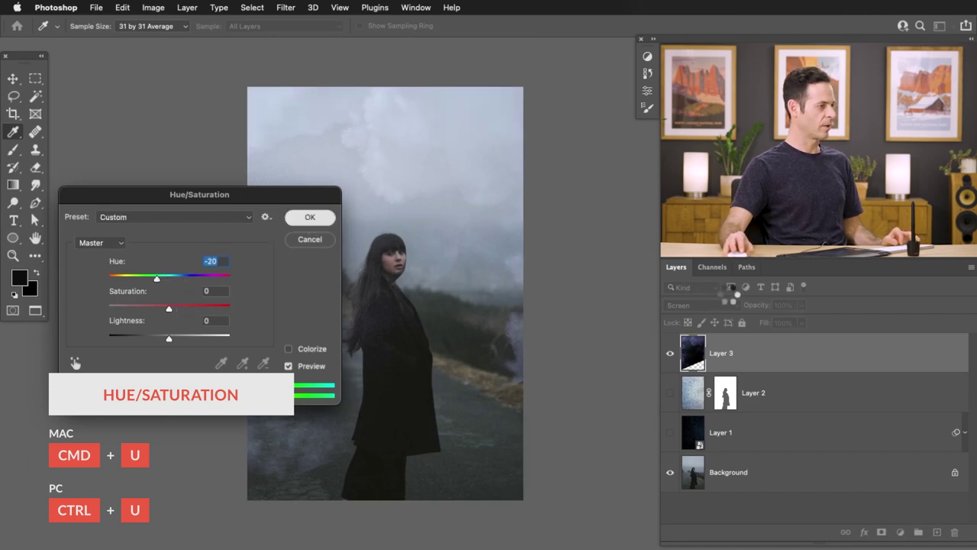
{"action": "left_click_drag", "start_coordinate": [759, 312], "coordinate": [745, 315]}
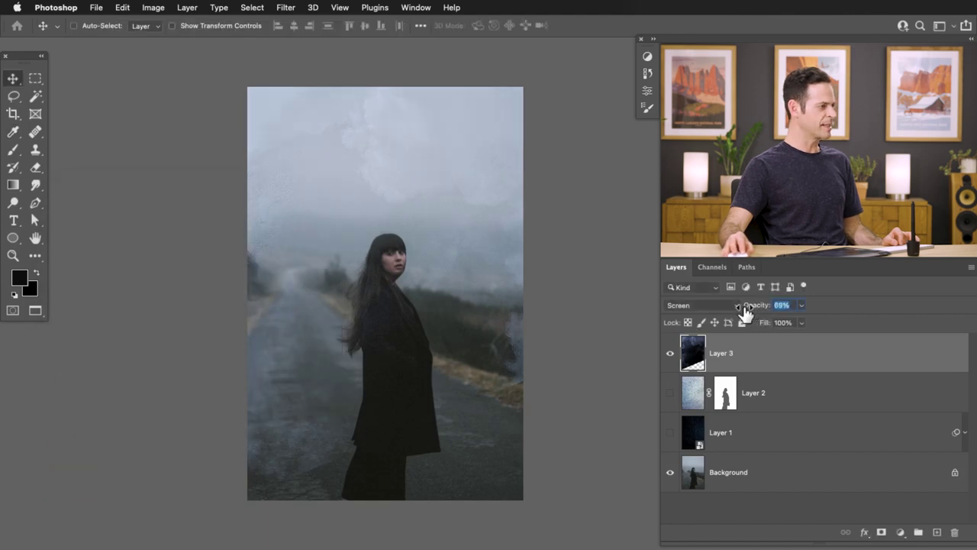
Compare the image with Layer 3 hidden and shown, and examine the layer's edge on the road beside the woman's coat.
{"action": "left_click", "coordinate": [669, 355]}
{"action": "left_click", "coordinate": [669, 355]}
{"action": "left_click", "coordinate": [669, 356]}
{"action": "left_click", "coordinate": [669, 356]}
{"action": "left_click_drag", "start_coordinate": [306, 478], "coordinate": [387, 408]}
{"action": "left_click", "coordinate": [670, 356]}
{"action": "left_click", "coordinate": [670, 356]}
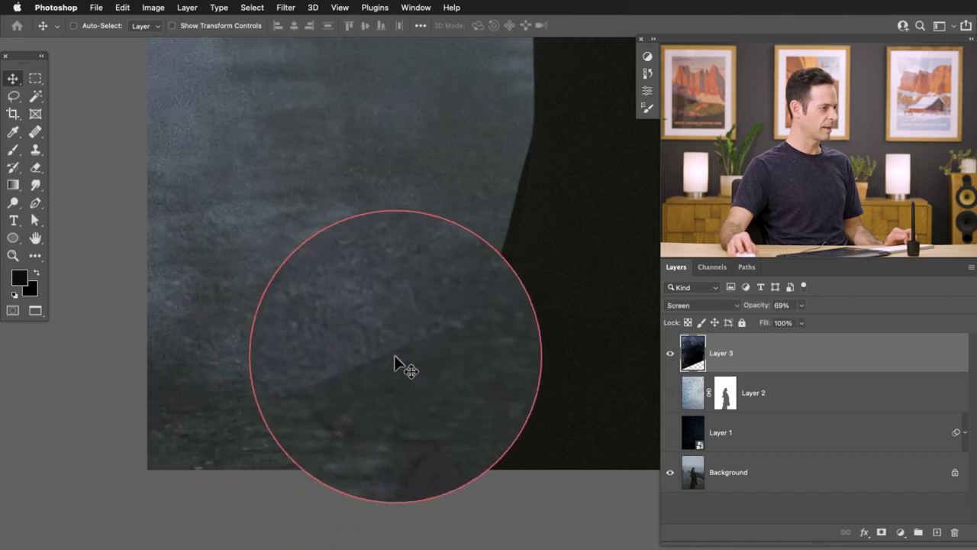
Add a layer mask to Layer 3, brush black over the texture's hard edges on the road, and reduce the layer's opacity to 47%.
{"action": "key", "text": "alt+shift+super+m"}
{"action": "key", "text": "b"}
{"action": "mouse_move", "coordinate": [378, 378]}
{"action": "left_mouse_down"}
{"action": "mouse_move", "coordinate": [364, 397]}
{"action": "mouse_move", "coordinate": [328, 400]}
{"action": "mouse_move", "coordinate": [375, 390]}
{"action": "left_mouse_up"}
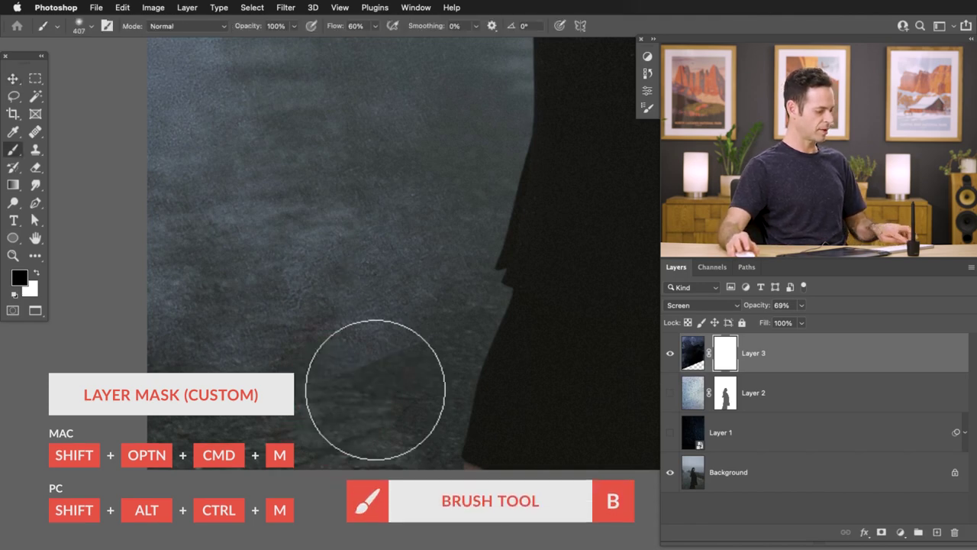
{"action": "mouse_move", "coordinate": [357, 405]}
{"action": "left_mouse_down"}
{"action": "mouse_move", "coordinate": [239, 414]}
{"action": "mouse_move", "coordinate": [403, 421]}
{"action": "mouse_move", "coordinate": [305, 392]}
{"action": "left_mouse_up"}
{"action": "mouse_move", "coordinate": [611, 245]}
{"action": "left_mouse_down"}
{"action": "mouse_move", "coordinate": [327, 371]}
{"action": "mouse_move", "coordinate": [283, 404]}
{"action": "mouse_move", "coordinate": [343, 356]}
{"action": "mouse_move", "coordinate": [283, 327]}
{"action": "mouse_move", "coordinate": [334, 349]}
{"action": "left_mouse_up"}
{"action": "scroll", "coordinate": [317, 395], "scroll_direction": "down", "scroll_amount": 5}
{"action": "left_click_drag", "start_coordinate": [261, 410], "coordinate": [334, 384]}
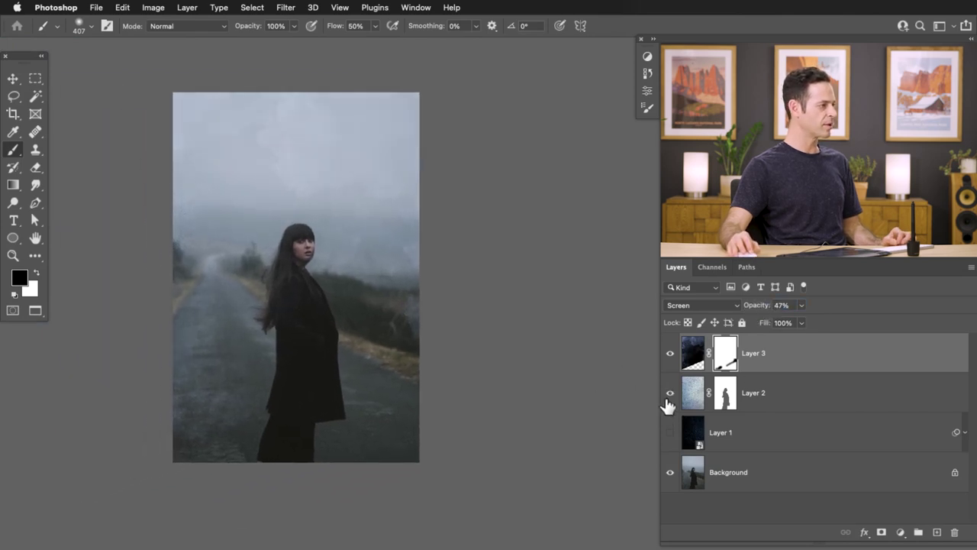
Make Layer 1 visible again and lower its opacity to 28%.
{"action": "left_click", "coordinate": [670, 432]}
{"action": "scroll", "coordinate": [366, 312], "scroll_direction": "up", "scroll_amount": 3}
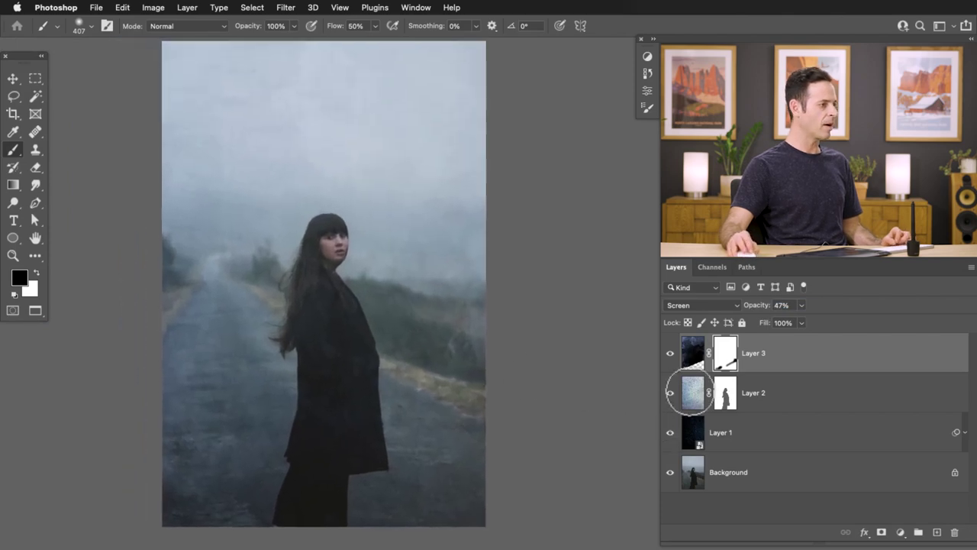
{"action": "left_click", "coordinate": [774, 441]}
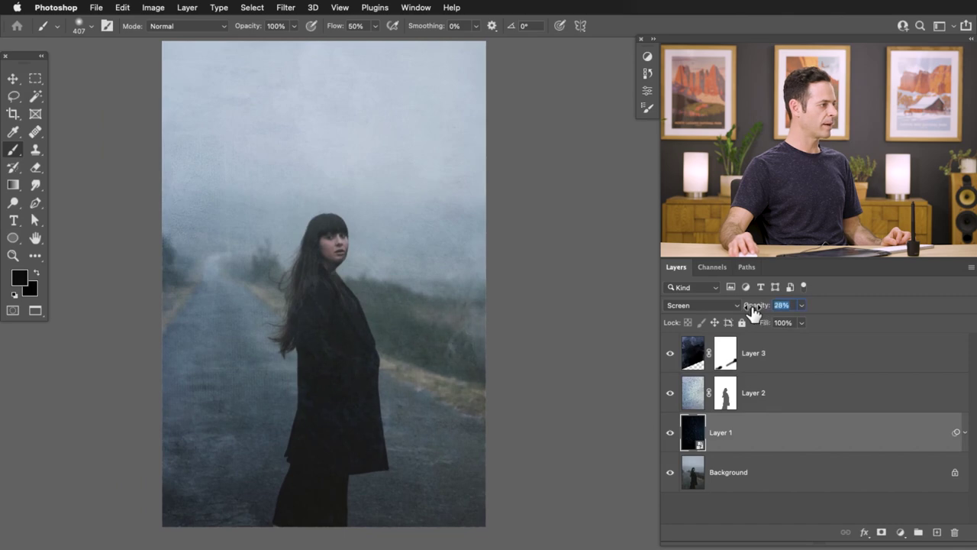
Compare the portrait with the three texture layers hidden and shown, and examine Layer 2's texture around the woman's face up close.
{"action": "left_click", "coordinate": [671, 355]}
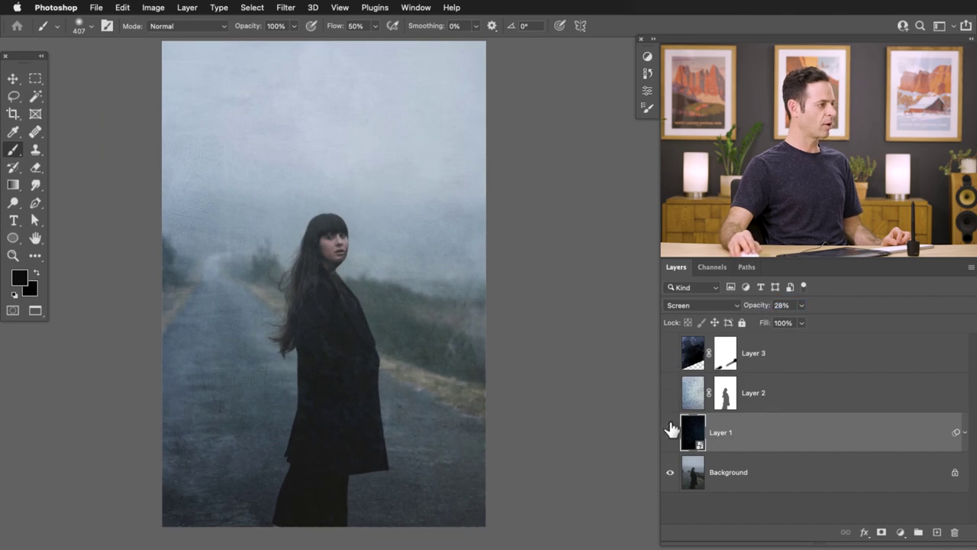
{"action": "left_click", "coordinate": [671, 431]}
{"action": "left_click", "coordinate": [670, 433]}
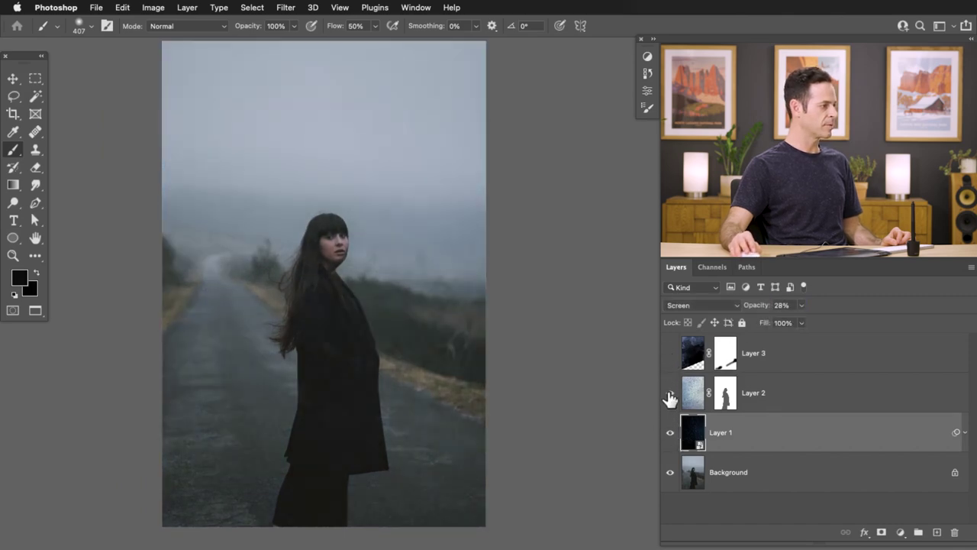
{"action": "left_click", "coordinate": [670, 395]}
{"action": "left_click", "coordinate": [670, 354]}
{"action": "left_click_drag", "start_coordinate": [349, 266], "coordinate": [412, 240]}
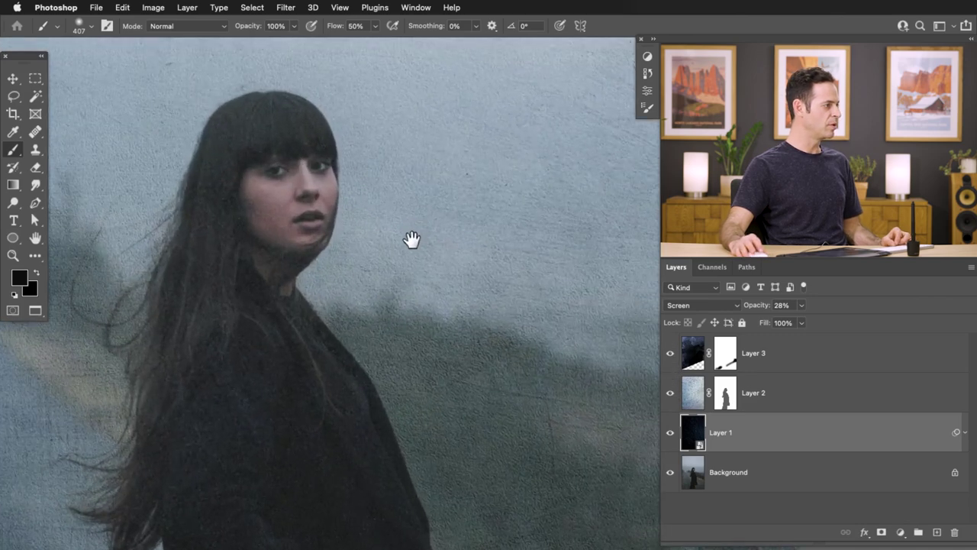
{"action": "left_click", "coordinate": [670, 395]}
{"action": "left_click", "coordinate": [670, 395]}
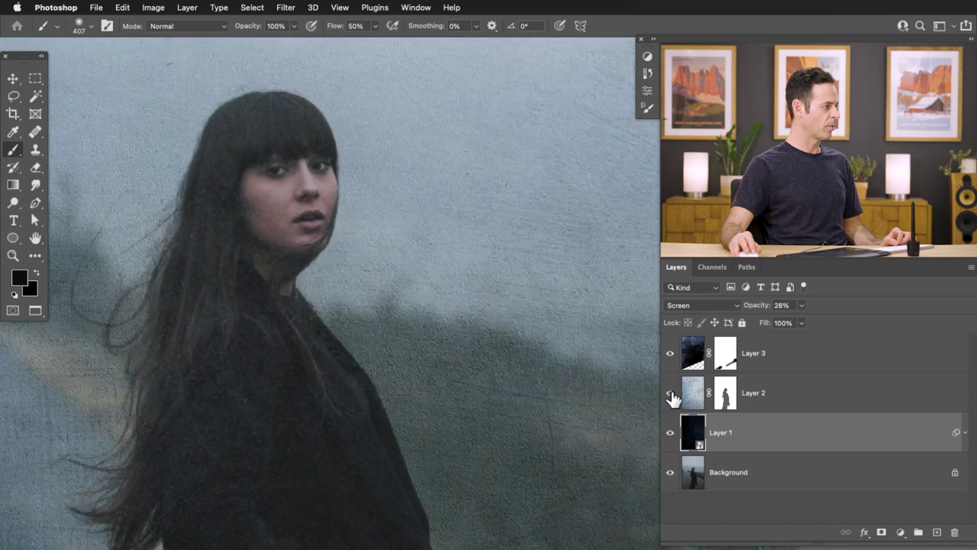
{"action": "scroll", "coordinate": [356, 305], "scroll_direction": "down", "scroll_amount": 6}
{"action": "left_click_drag", "start_coordinate": [323, 319], "coordinate": [366, 298]}
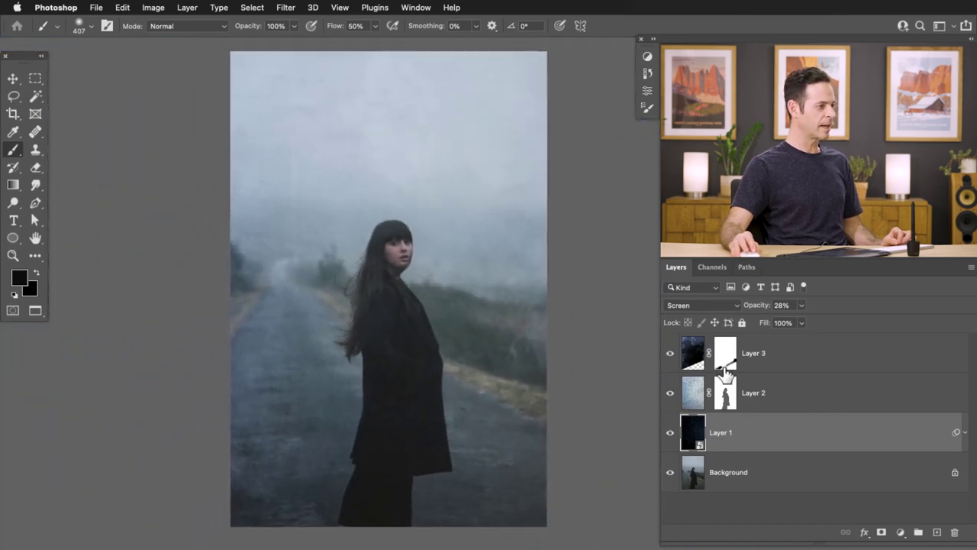
Add a Curves adjustment layer above Layer 3 and darken the midtones with a point at input 138, output 81.
{"action": "left_click", "coordinate": [764, 356]}
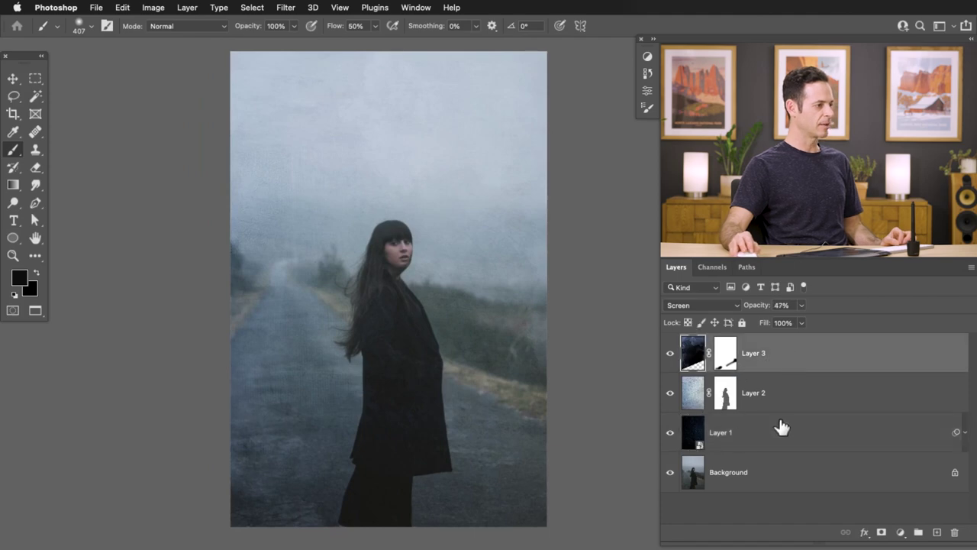
{"action": "left_click", "coordinate": [901, 532]}
{"action": "left_click", "coordinate": [907, 325]}
{"action": "left_click_drag", "start_coordinate": [515, 210], "coordinate": [528, 231]}
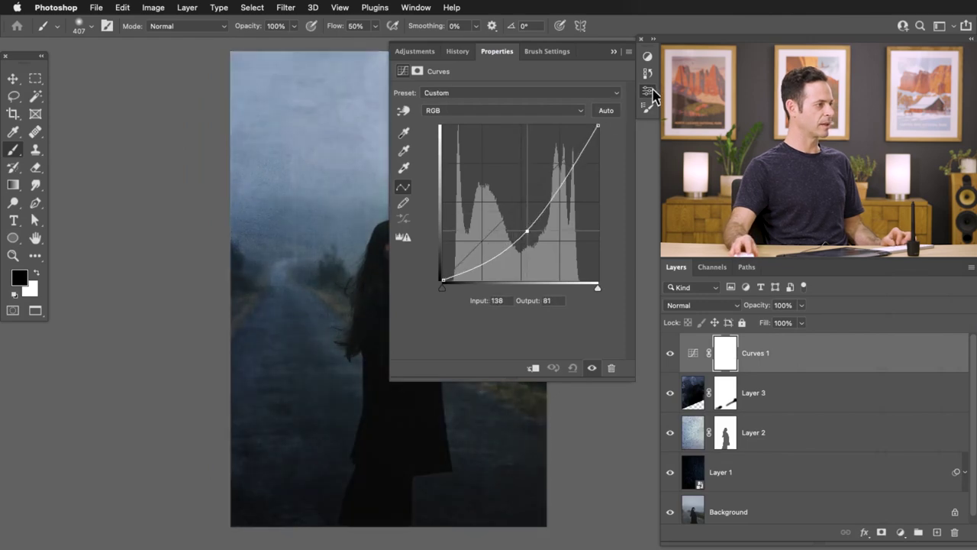
{"action": "left_click", "coordinate": [648, 91]}
Select a tall ellipse around the woman filling most of the image, invert the Curves mask inside it, and deselect.
{"action": "left_click_drag", "start_coordinate": [459, 258], "coordinate": [448, 262]}
{"action": "key", "text": "m"}
{"action": "key", "text": "shift+m"}
{"action": "left_click_drag", "start_coordinate": [229, 69], "coordinate": [512, 519]}
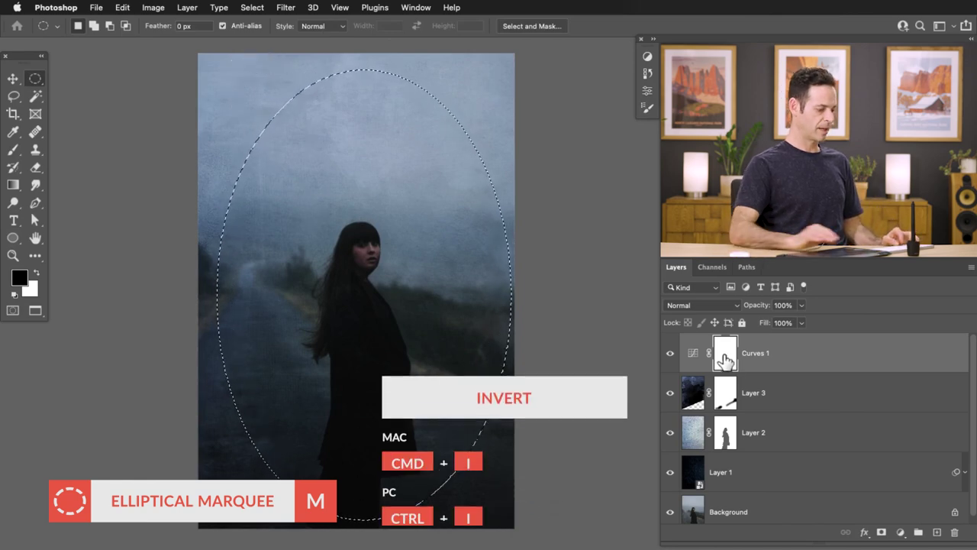
{"action": "key", "text": "super+i"}
{"action": "key", "text": "super+d"}
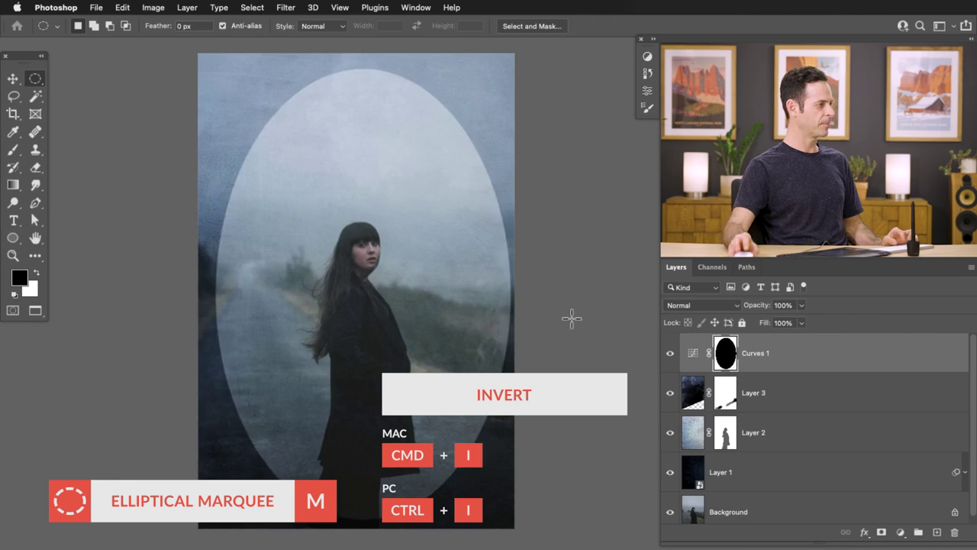
Soften the Curves mask into a vignette with a Gaussian Blur of about 459 pixels radius.
{"action": "left_click", "coordinate": [286, 7]}
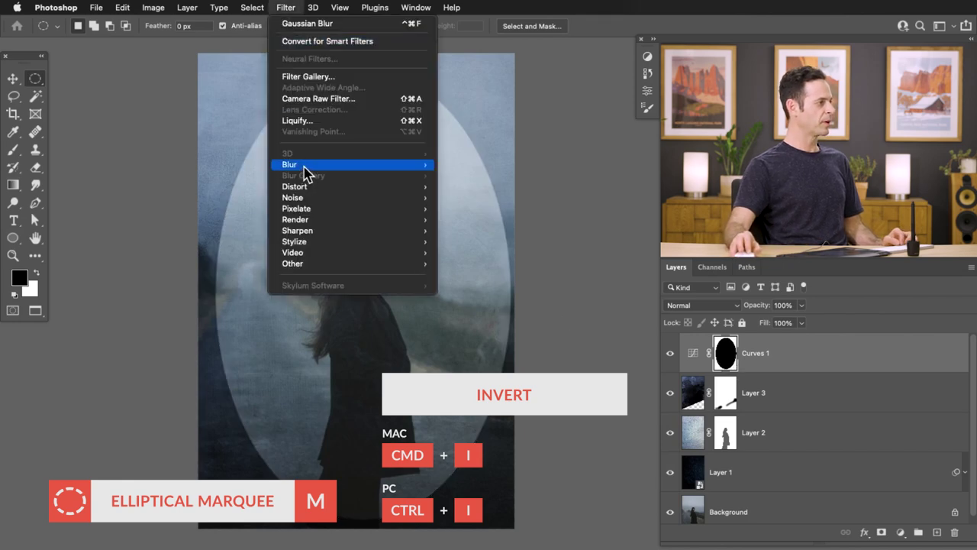
{"action": "mouse_move", "coordinate": [305, 167]}
{"action": "left_click", "coordinate": [477, 208]}
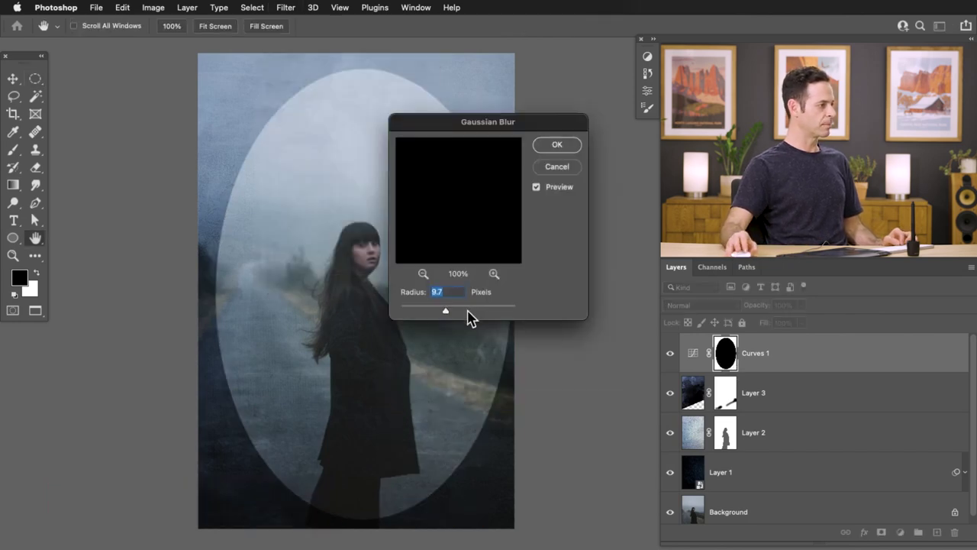
{"action": "left_click_drag", "start_coordinate": [487, 313], "coordinate": [493, 315]}
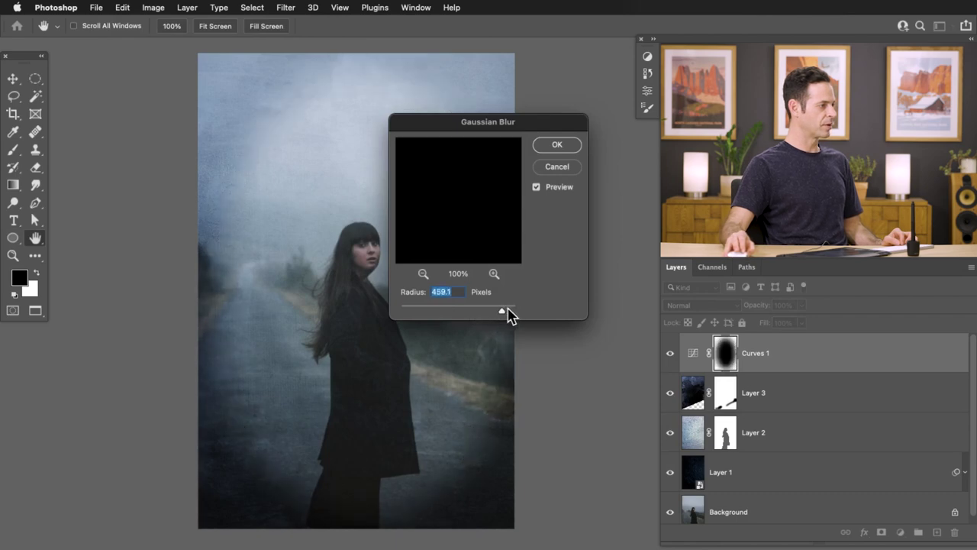
{"action": "left_click", "coordinate": [565, 146]}
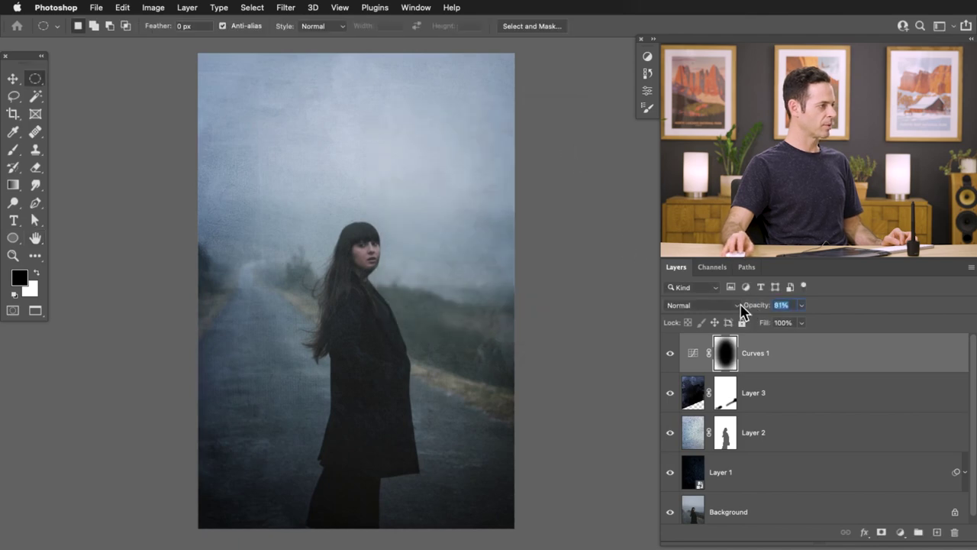
Lower the Curves vignette's opacity to 73% and compare the image with the vignette off and on.
{"action": "left_click", "coordinate": [701, 345]}
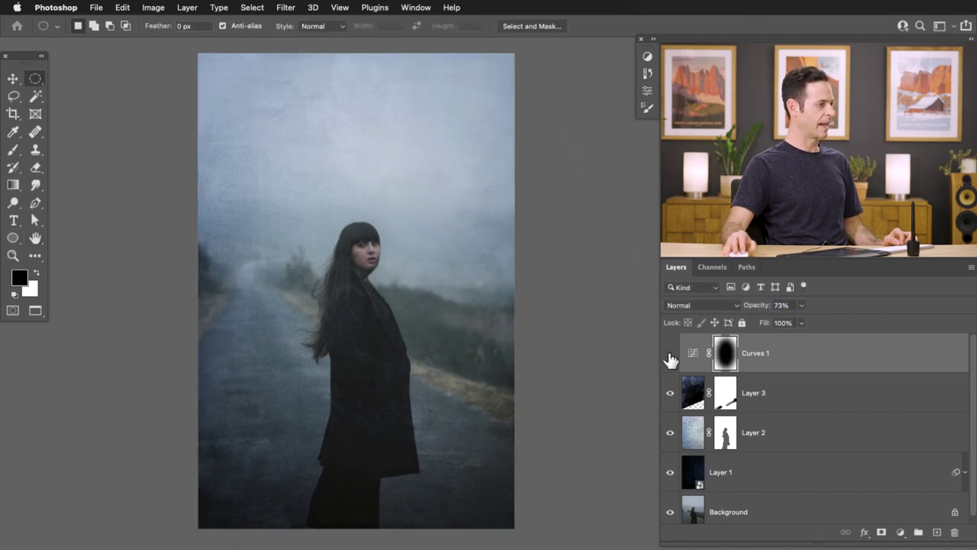
{"action": "left_click", "coordinate": [669, 354]}
{"action": "left_click", "coordinate": [670, 355]}
{"action": "left_click", "coordinate": [670, 354]}
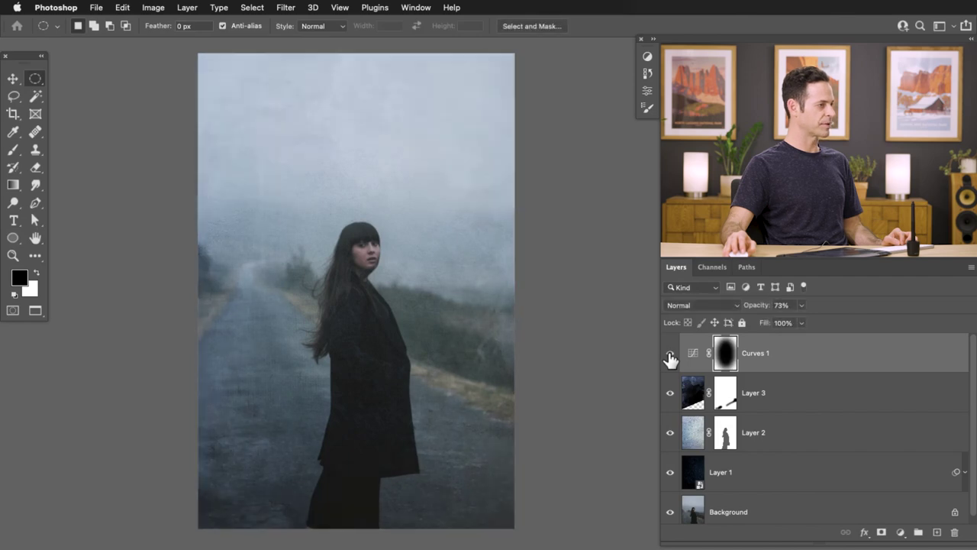
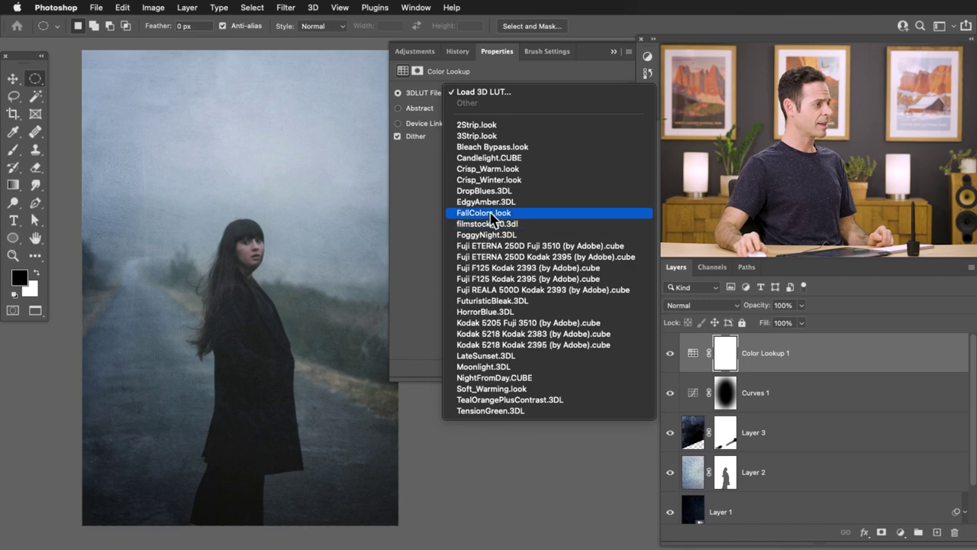
Load the EdgyAmber.3DL LUT into the Color Lookup adjustment layer and compare the image with the layer off and on.
{"action": "left_click", "coordinate": [492, 203]}
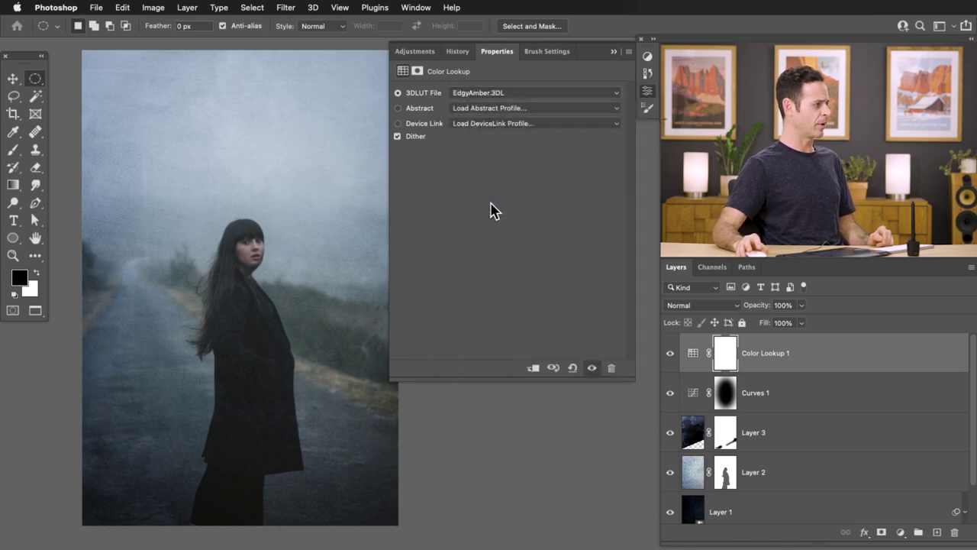
{"action": "left_click", "coordinate": [671, 355]}
{"action": "left_click", "coordinate": [671, 355]}
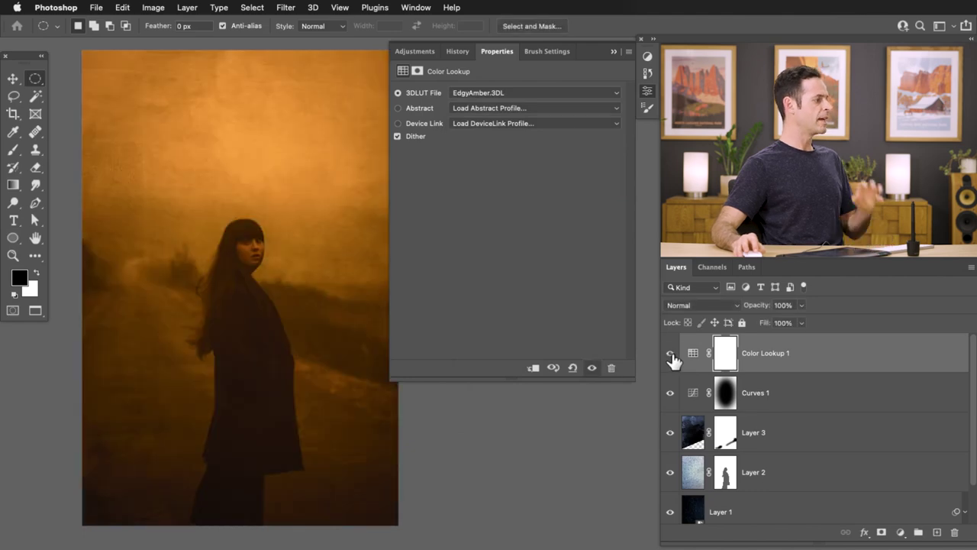
Try the Candlelight.CUBE and Moonlight.3DL LUTs on the Color Lookup adjustment layer.
{"action": "left_click", "coordinate": [483, 94]}
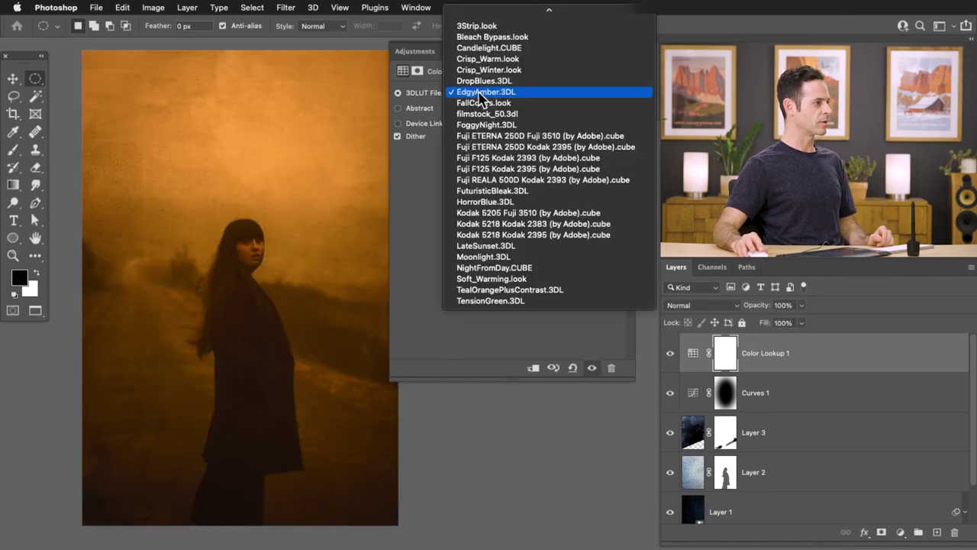
{"action": "left_click", "coordinate": [487, 48]}
{"action": "left_click", "coordinate": [491, 95]}
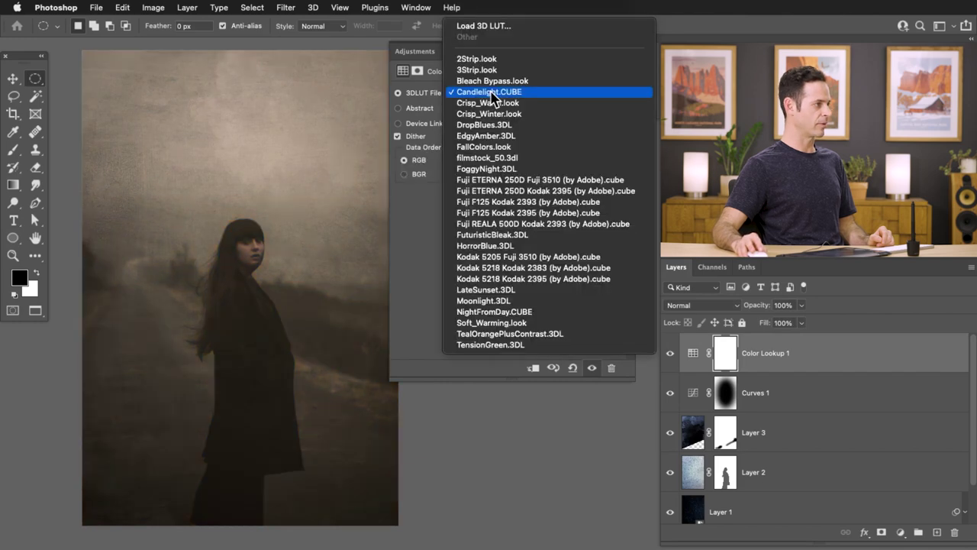
{"action": "left_click", "coordinate": [502, 302]}
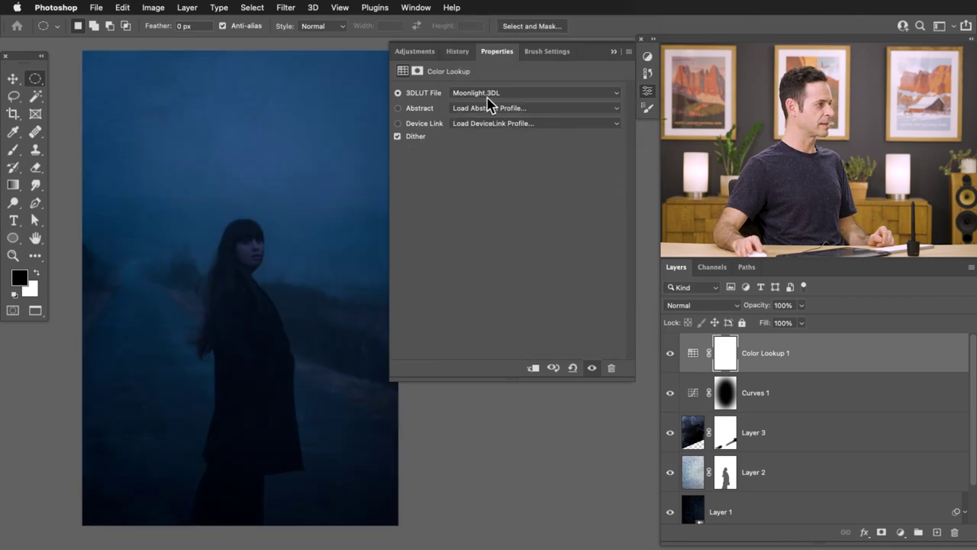
Load the Soft_Warming.look LUT into the Color Lookup adjustment layer and compare the image with the layer off and on.
{"action": "left_click", "coordinate": [489, 98]}
{"action": "left_click", "coordinate": [490, 115]}
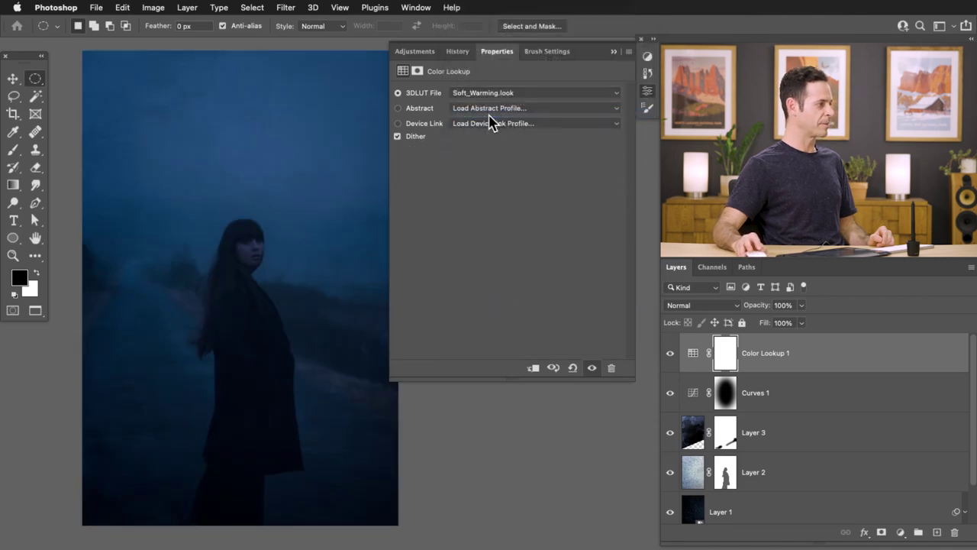
{"action": "left_click", "coordinate": [648, 100]}
{"action": "left_click_drag", "start_coordinate": [264, 312], "coordinate": [366, 327]}
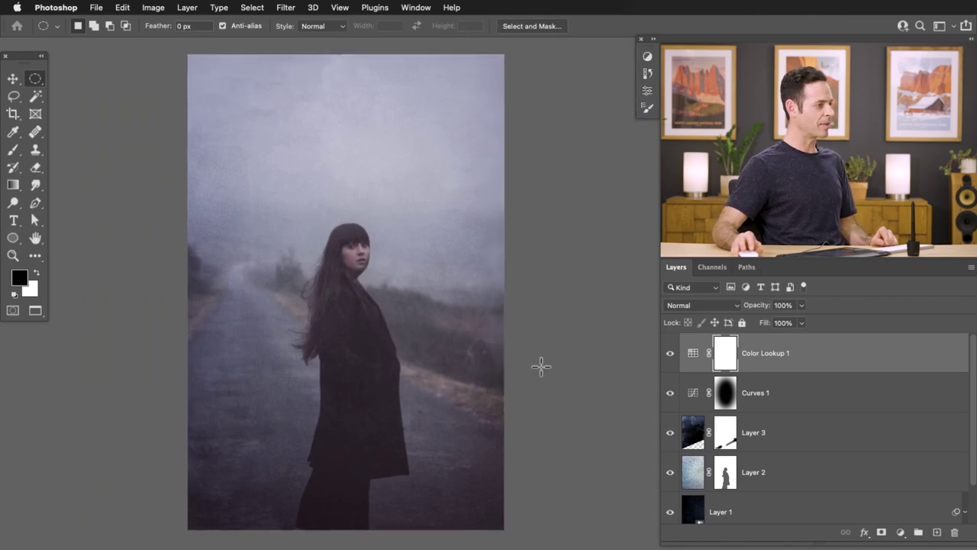
{"action": "left_click", "coordinate": [670, 356]}
{"action": "left_click", "coordinate": [670, 356]}
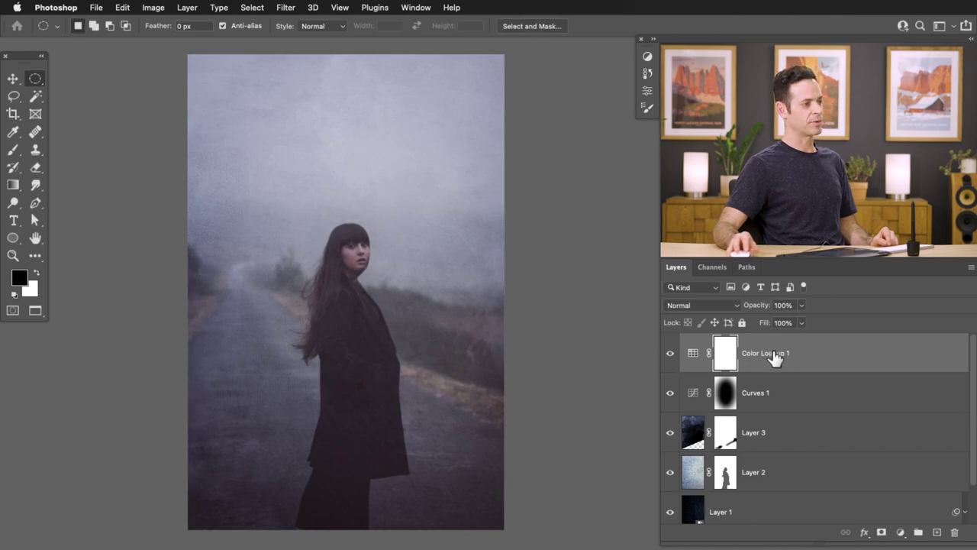
{"action": "left_click", "coordinate": [670, 357]}
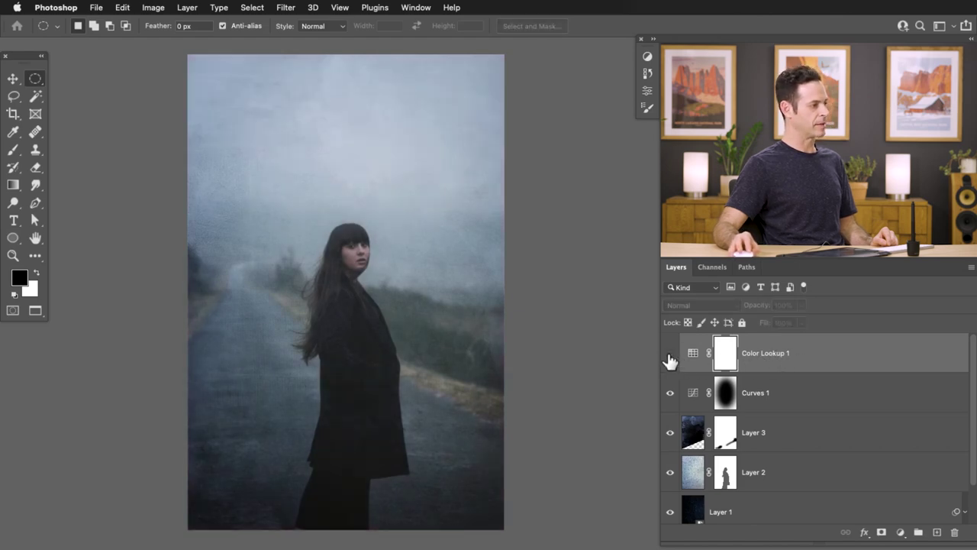
{"action": "left_click", "coordinate": [671, 358]}
Lower the Color Lookup layer's opacity to 81% and compare the image with the grading off and on.
{"action": "left_click_drag", "start_coordinate": [762, 305], "coordinate": [759, 310]}
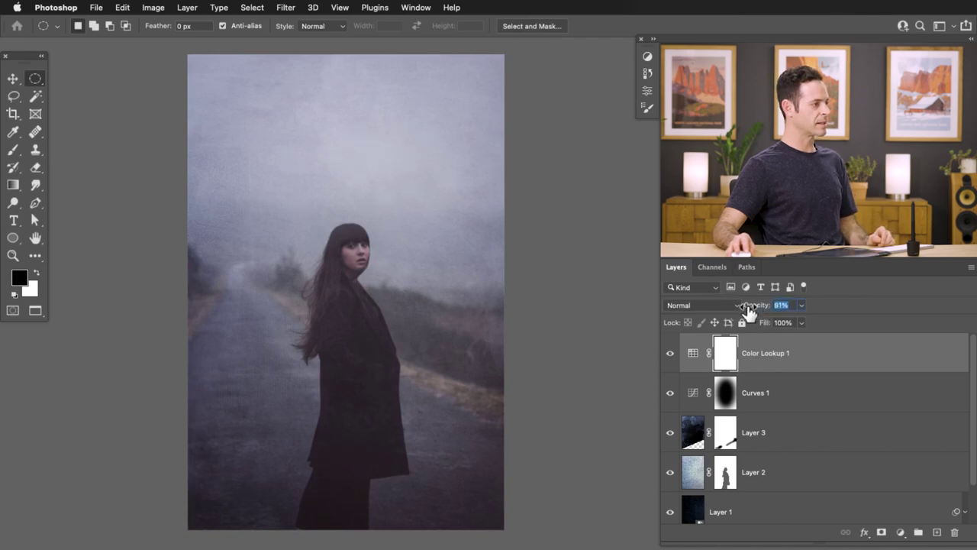
{"action": "left_click", "coordinate": [721, 342]}
{"action": "left_click", "coordinate": [670, 356]}
{"action": "left_click", "coordinate": [670, 356]}
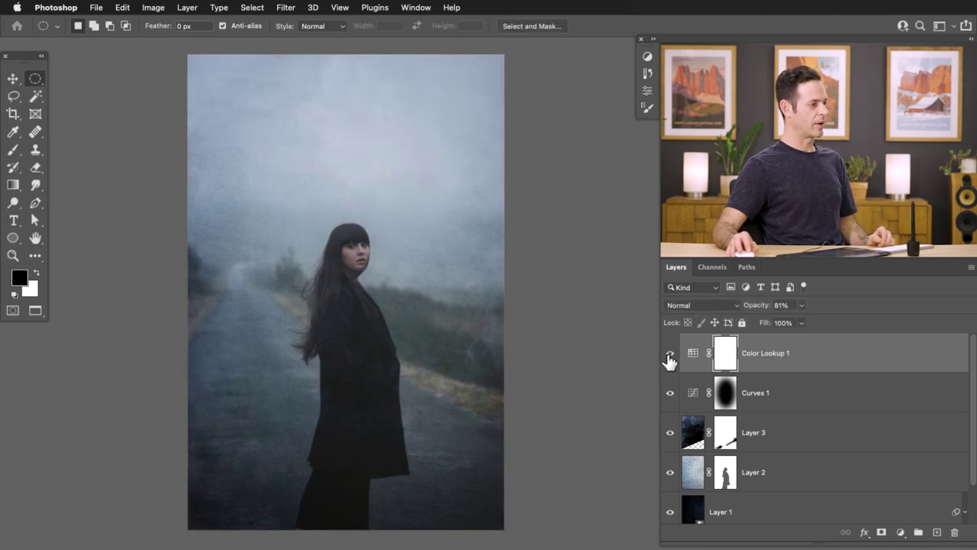